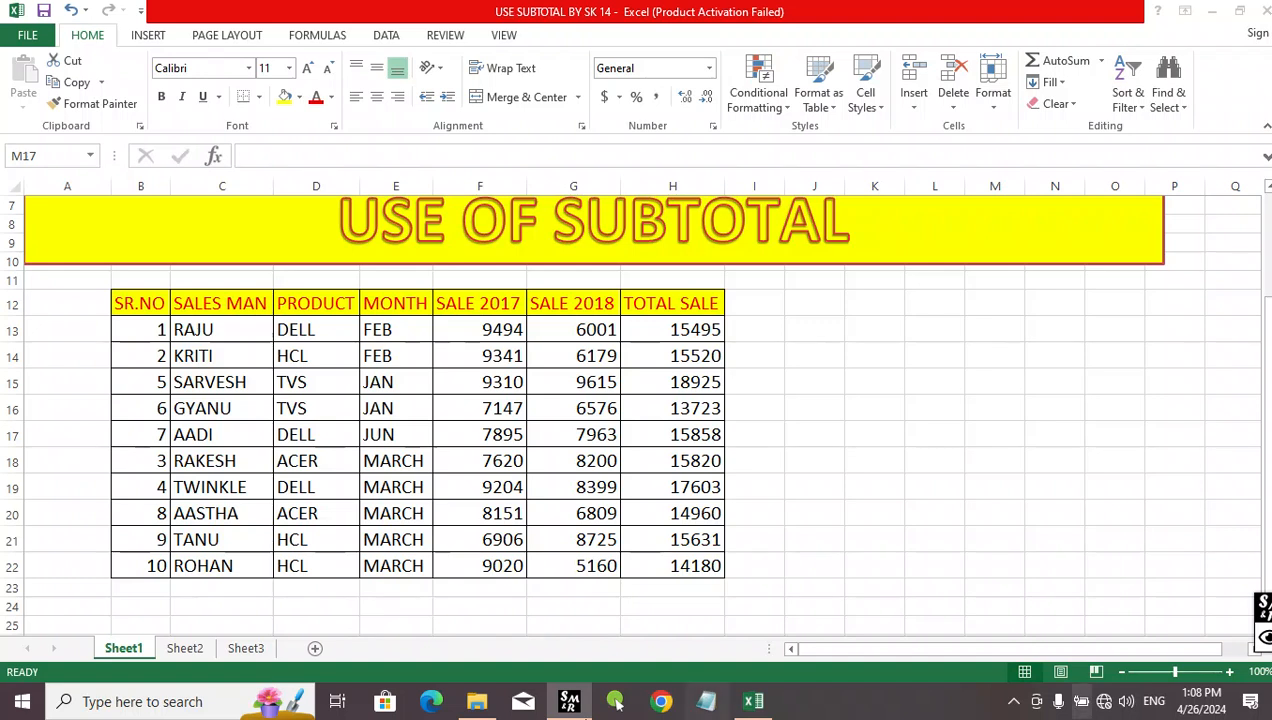
# Step: Examine the SALES MAN, PRODUCT, MONTH and yearly sale columns of the sales table
pyautogui.click(205, 308)
pyautogui.click(205, 308)
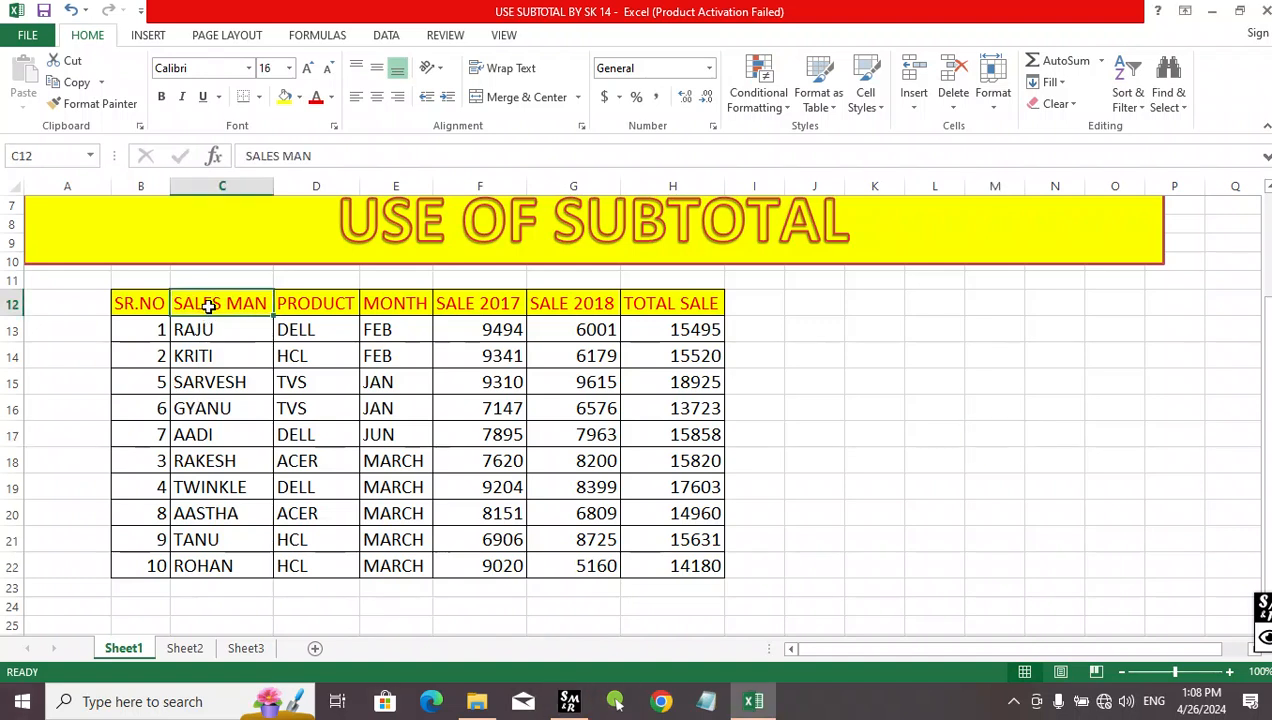
pyautogui.hotkey('ctrl', 'c')
pyautogui.click(205, 330)
pyautogui.press('Escape')
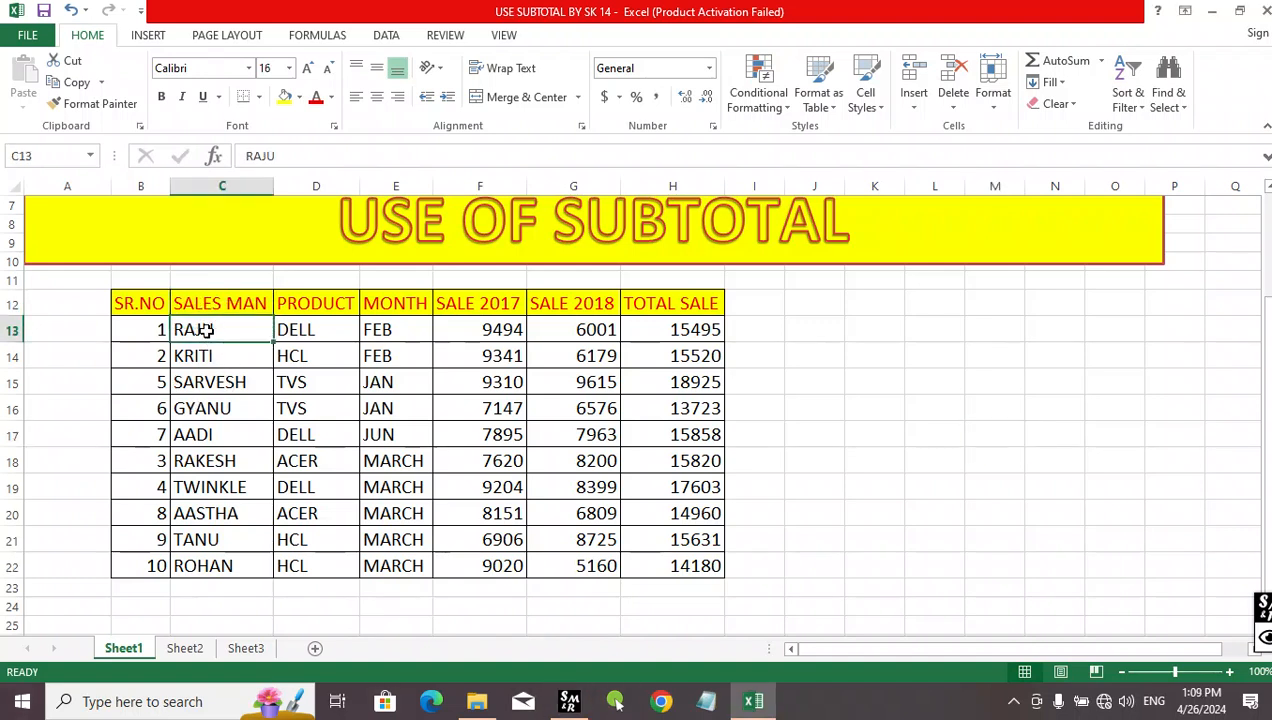
pyautogui.moveTo(205, 333); pyautogui.dragTo(212, 563)
pyautogui.click(237, 607)
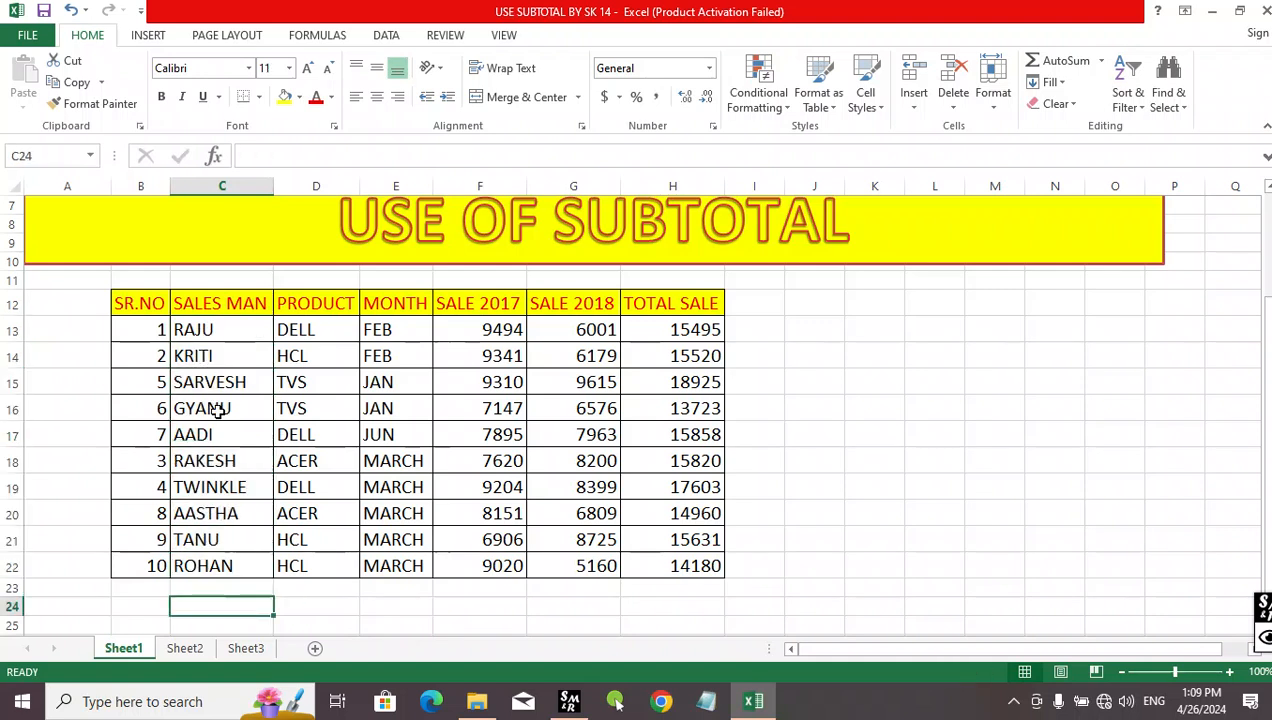
pyautogui.moveTo(200, 325); pyautogui.dragTo(199, 567)
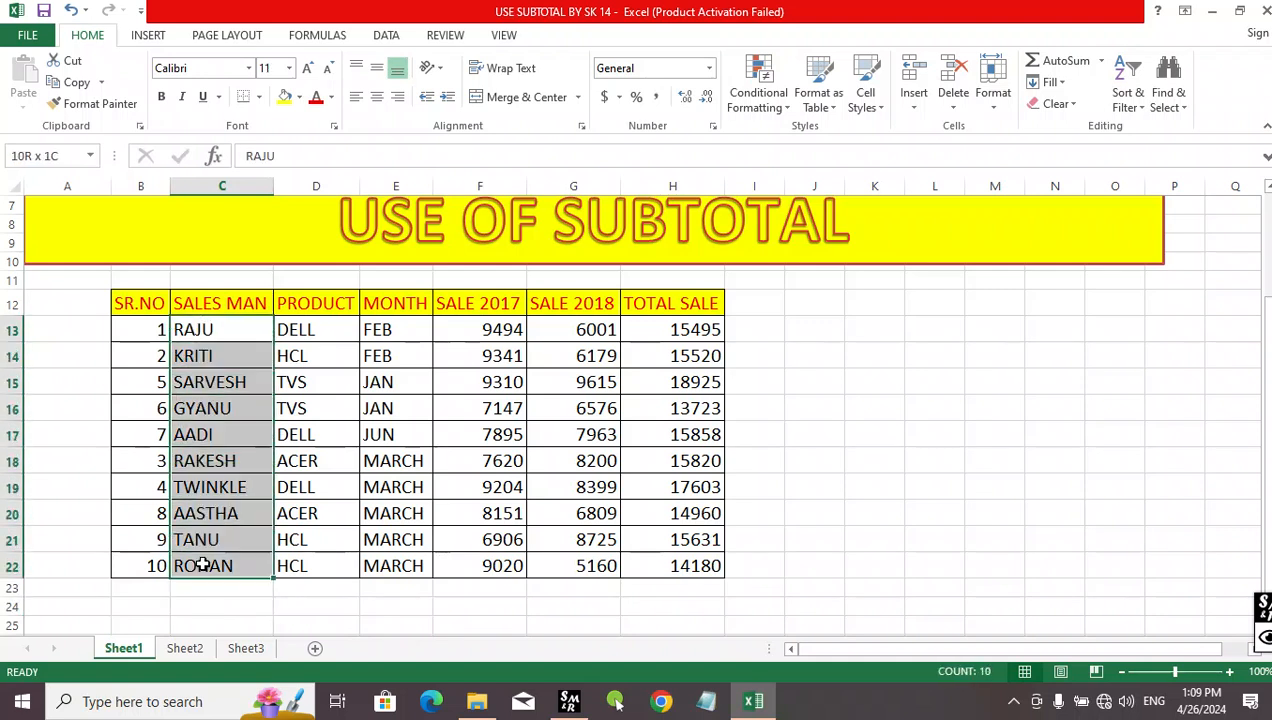
pyautogui.click(351, 601)
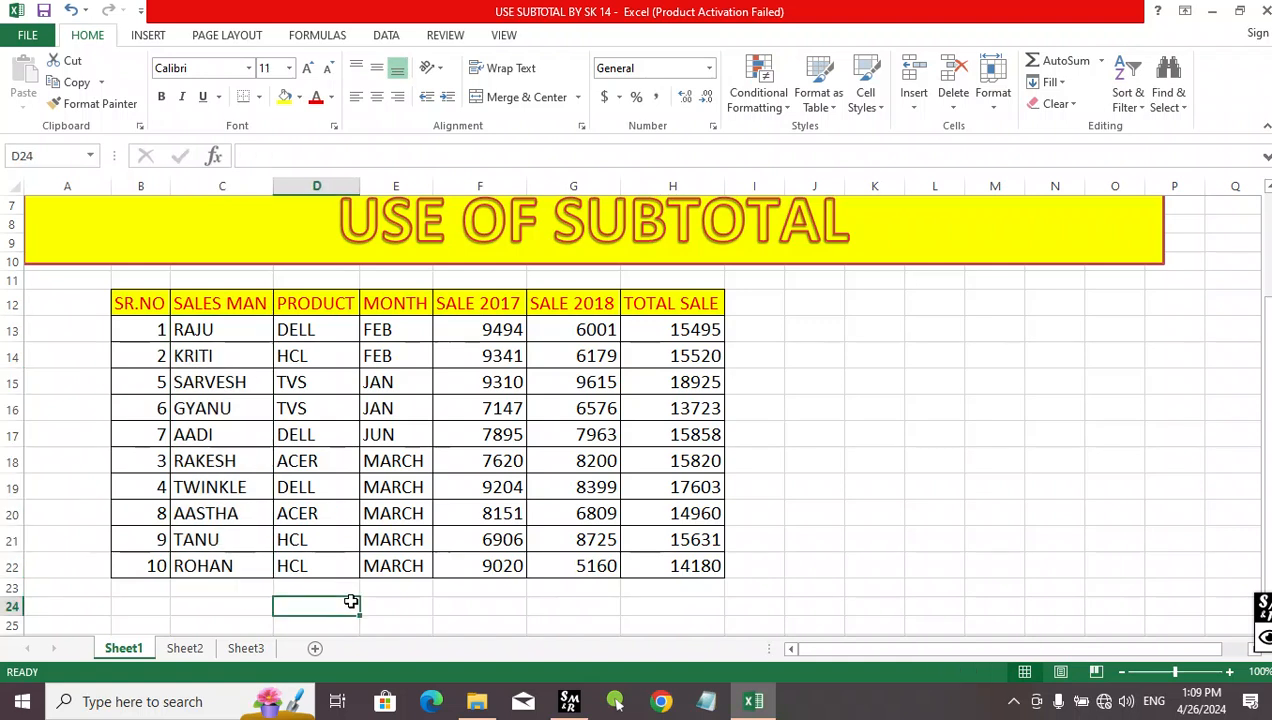
pyautogui.moveTo(305, 330); pyautogui.dragTo(338, 565)
pyautogui.click(465, 605)
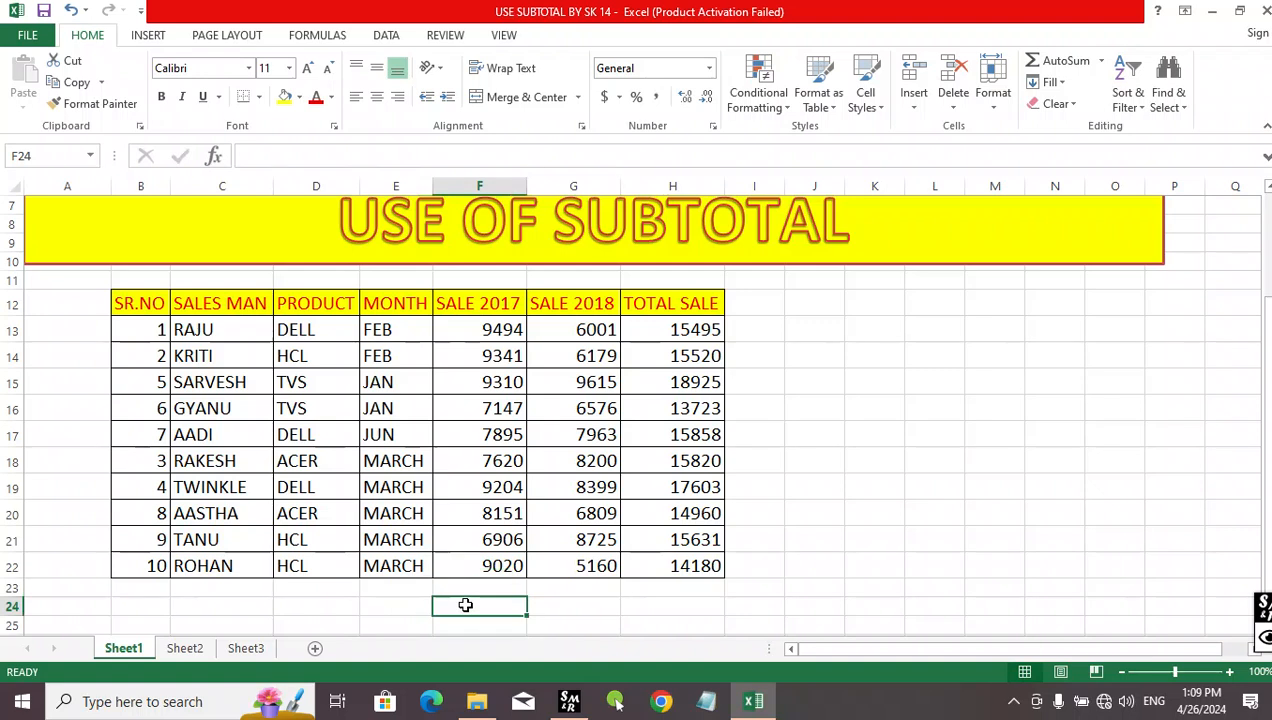
pyautogui.moveTo(395, 330); pyautogui.dragTo(400, 555)
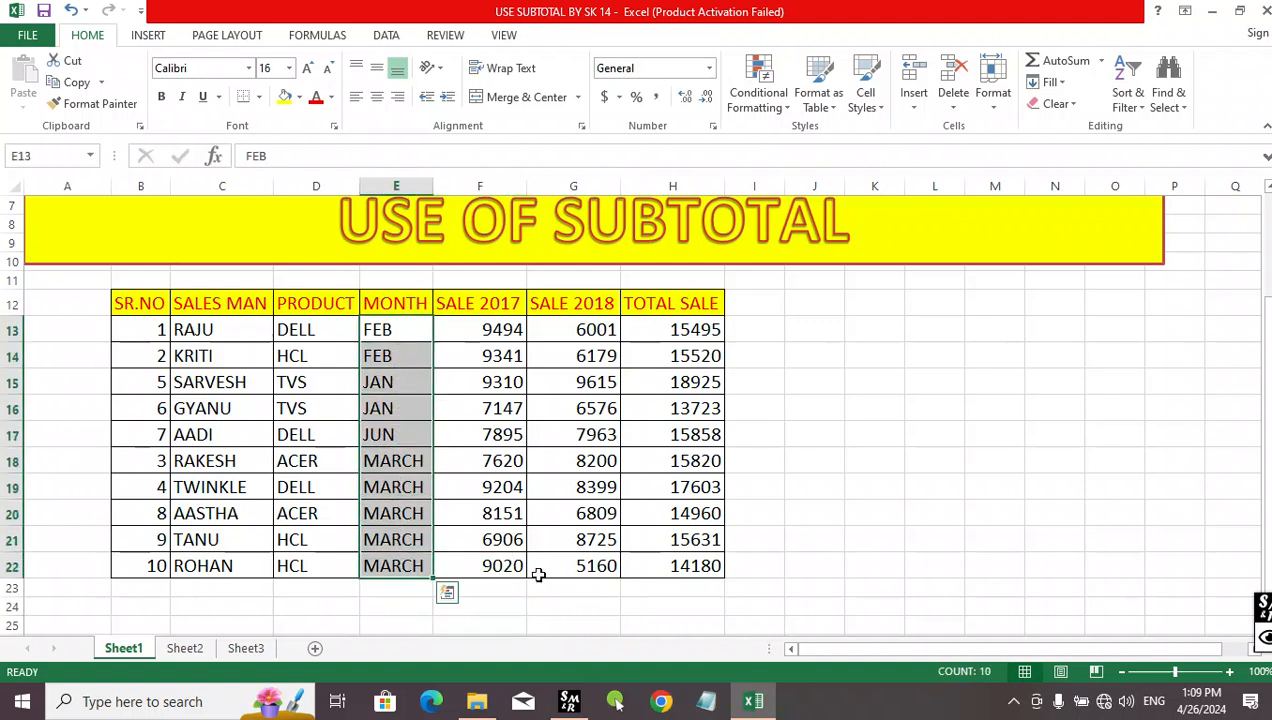
pyautogui.click(560, 598)
pyautogui.moveTo(483, 333); pyautogui.dragTo(487, 566)
pyautogui.moveTo(545, 328); pyautogui.dragTo(575, 585)
# Step: Change the year in the first yearly sales header, cell F12, so that it reads SALE 2023
pyautogui.doubleClick(495, 306)
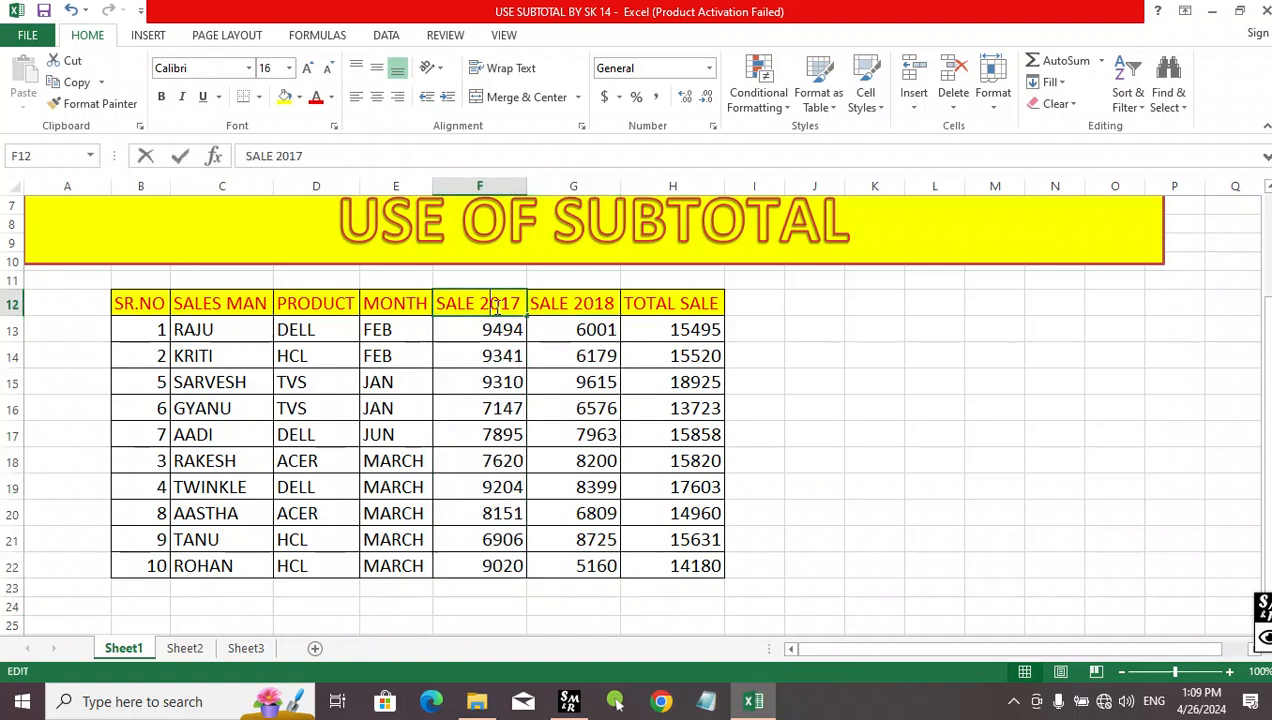
pyautogui.moveTo(503, 308); pyautogui.dragTo(520, 306)
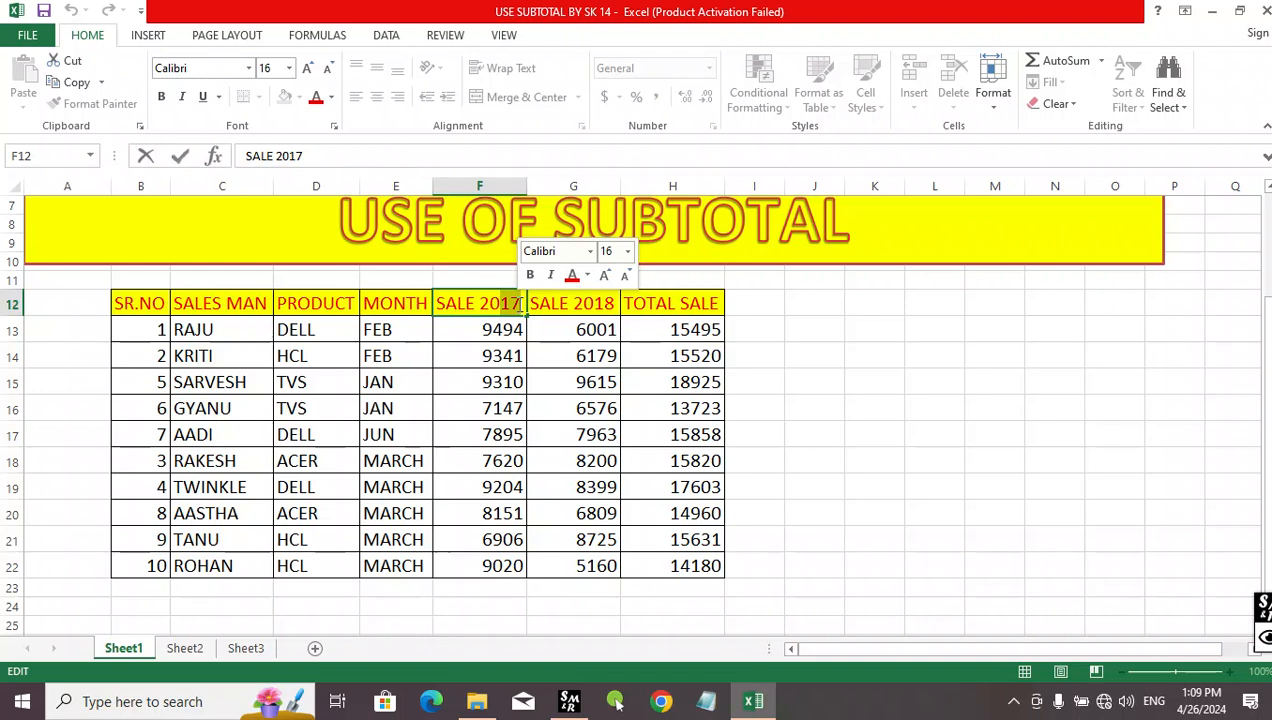
pyautogui.write('23')
pyautogui.press('Return')
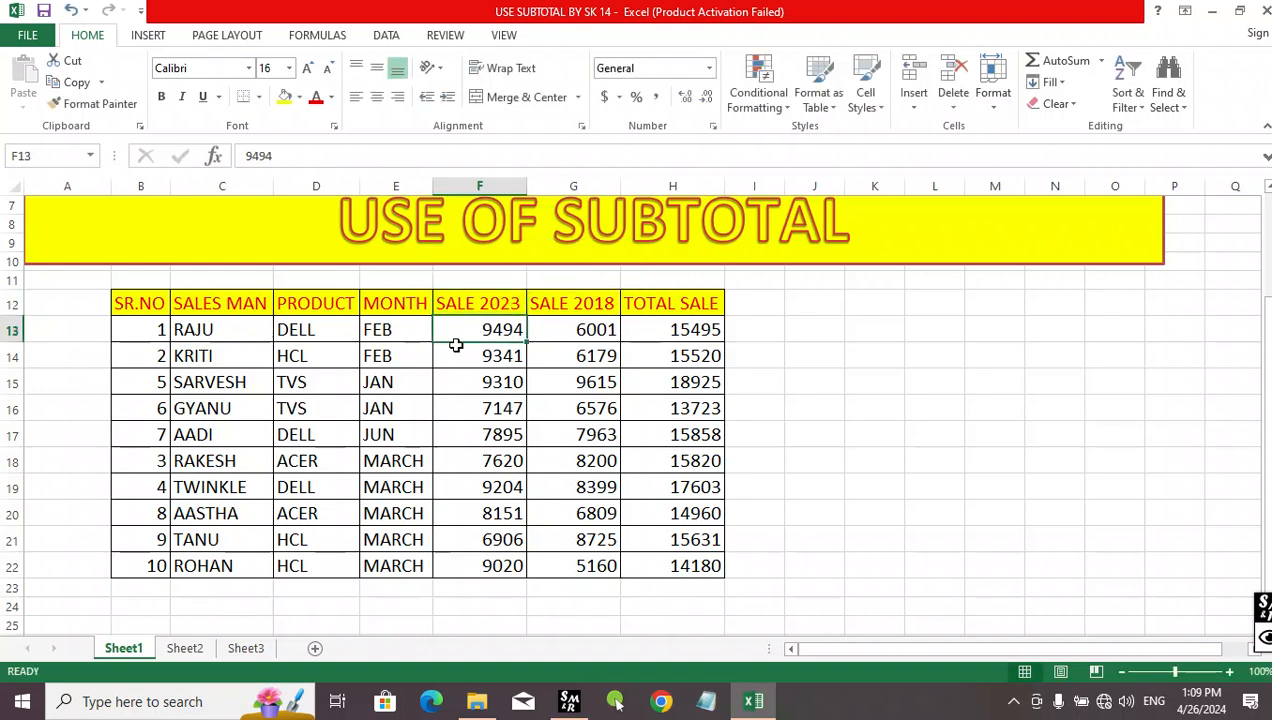
# Step: Change the year in the second yearly sales header, cell G12, so that it also reads SALE 2023
pyautogui.click(595, 305)
pyautogui.doubleClick(595, 305)
pyautogui.moveTo(597, 306); pyautogui.dragTo(617, 308)
pyautogui.write('22')
pyautogui.press('Return')
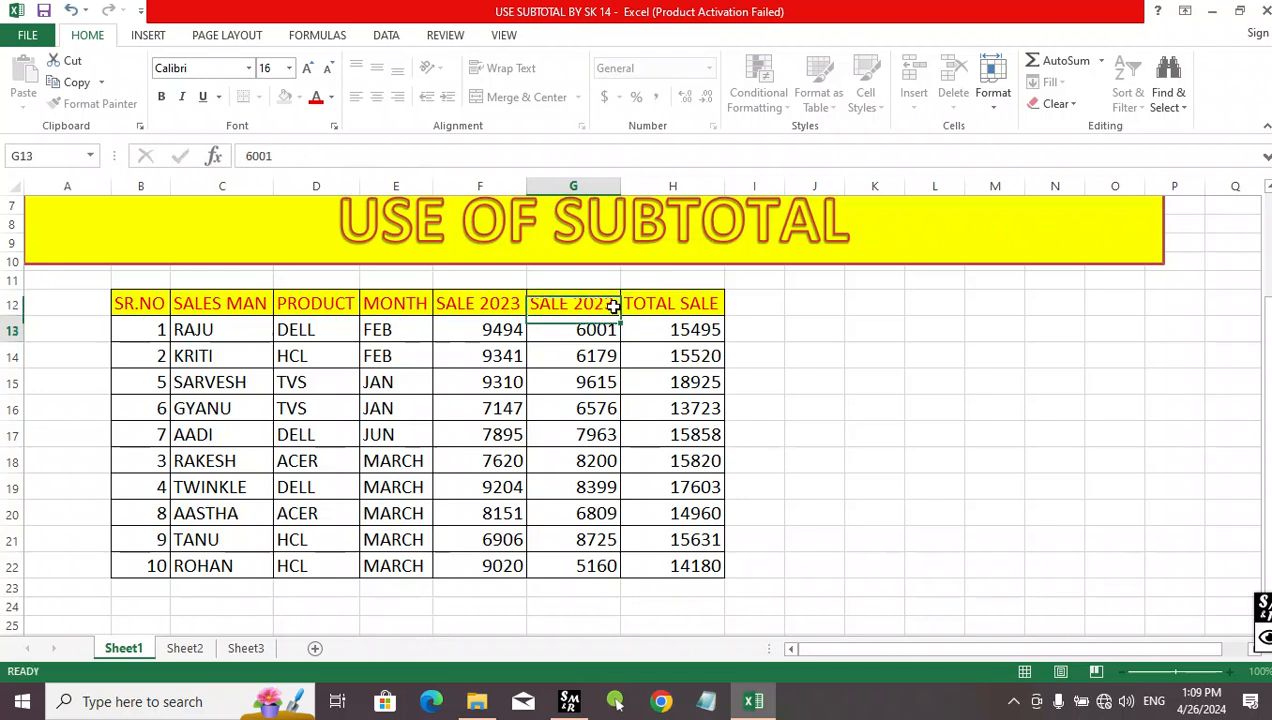
# Step: Examine how the product names are ordered and repeated in the PRODUCT column
pyautogui.click(859, 325)
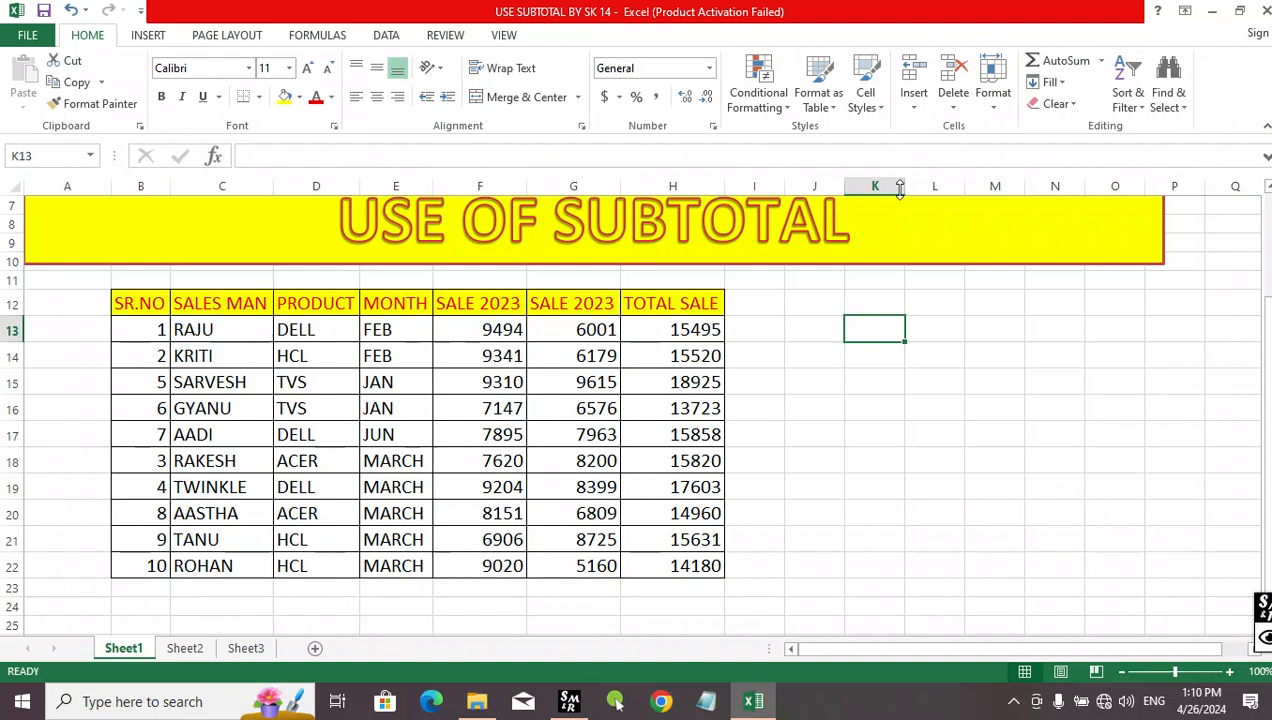
pyautogui.click(807, 341)
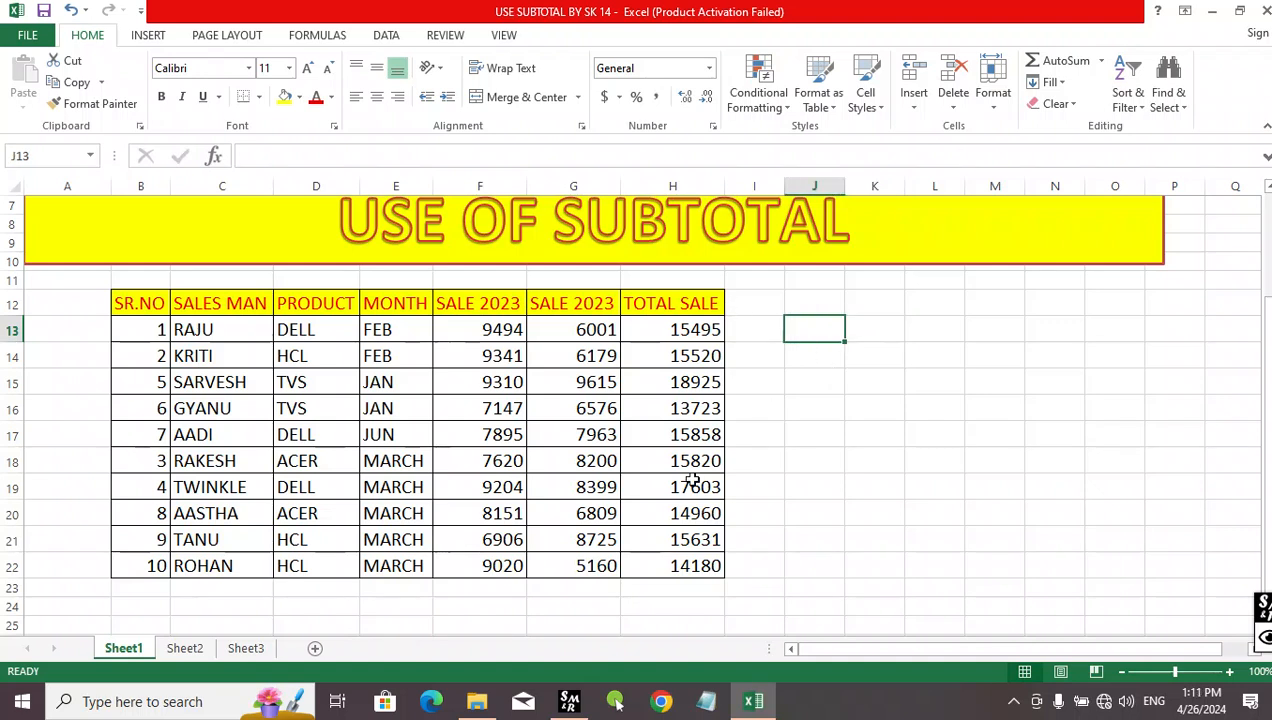
pyautogui.moveTo(296, 303); pyautogui.dragTo(292, 562)
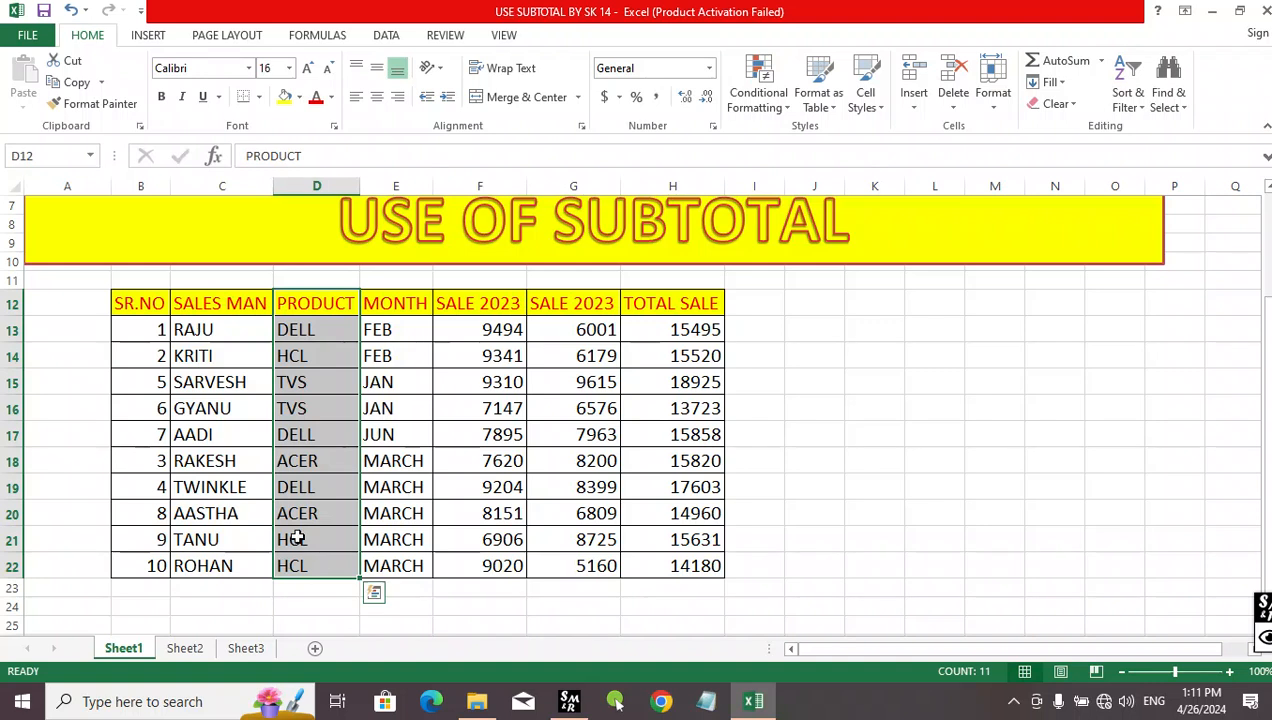
pyautogui.click(752, 374)
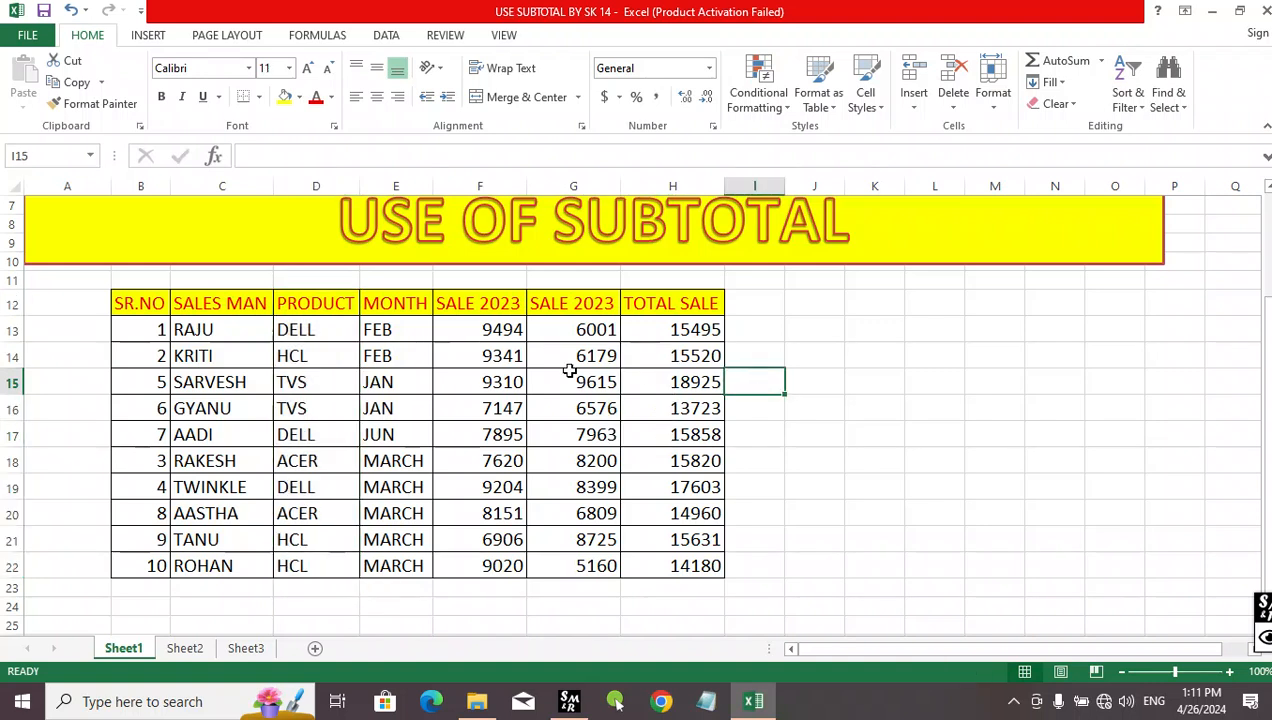
pyautogui.moveTo(306, 318); pyautogui.dragTo(320, 560)
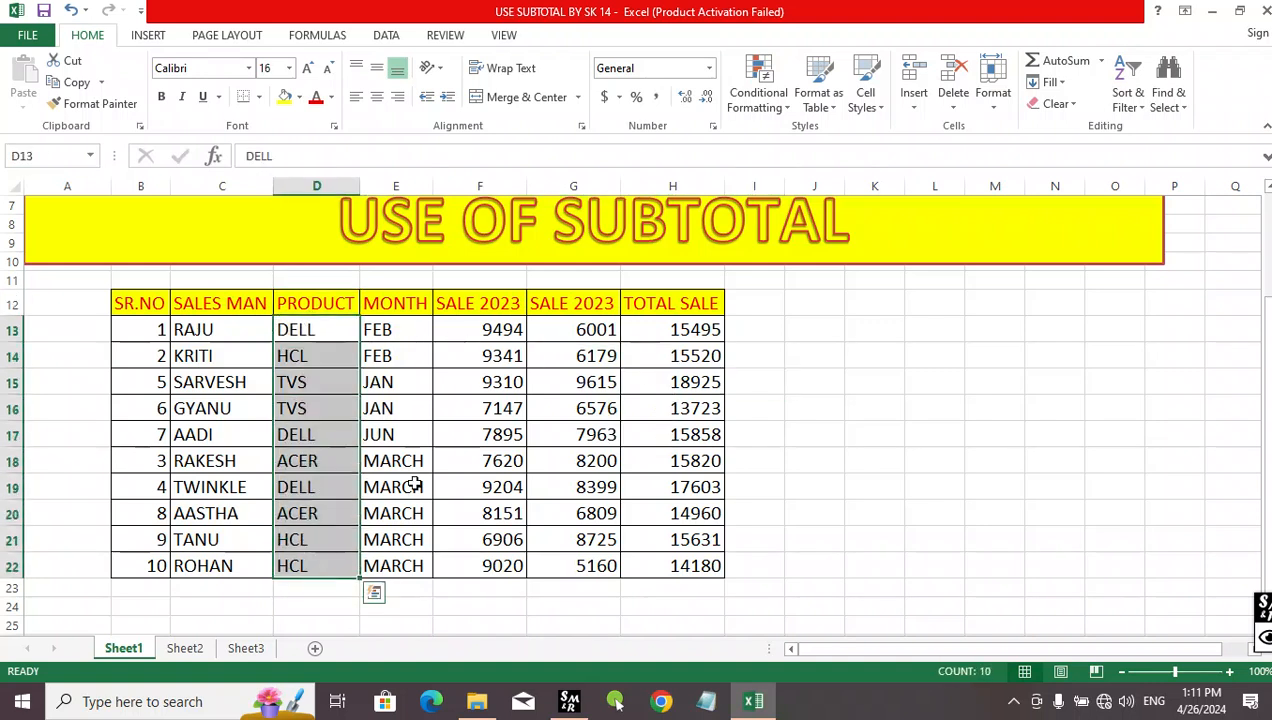
pyautogui.click(813, 410)
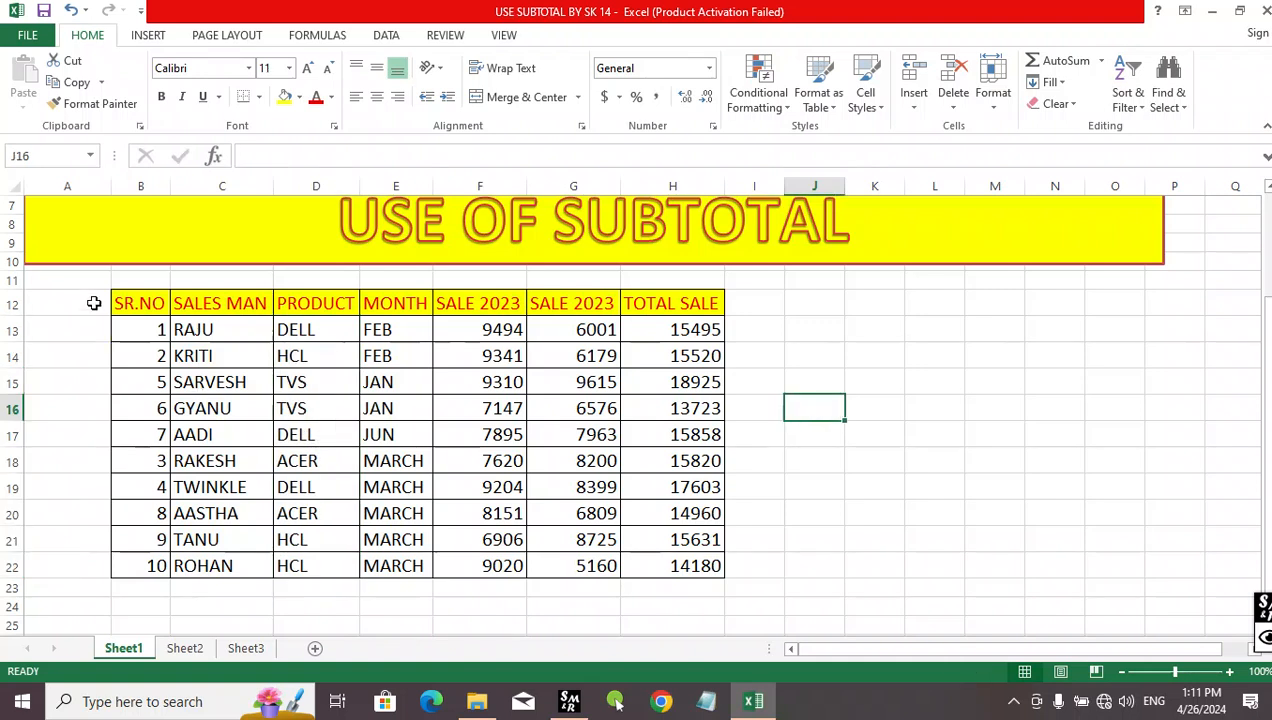
pyautogui.moveTo(289, 302); pyautogui.dragTo(302, 566)
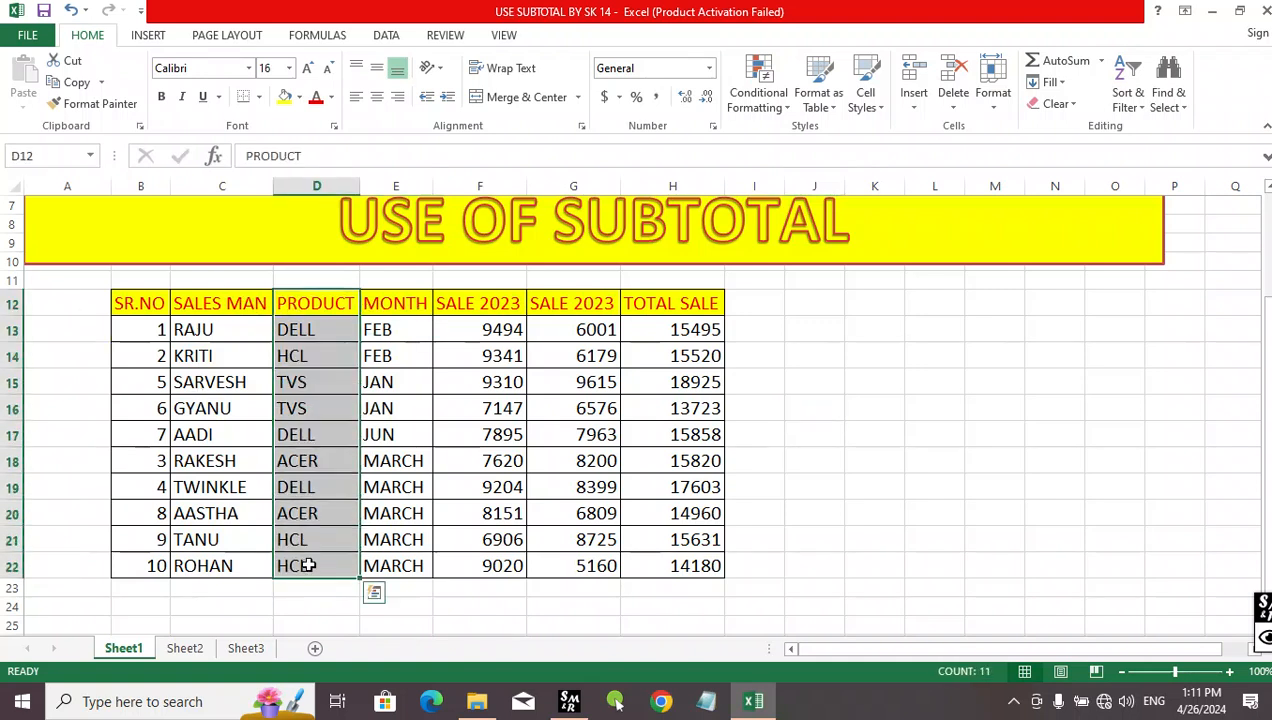
pyautogui.click(788, 418)
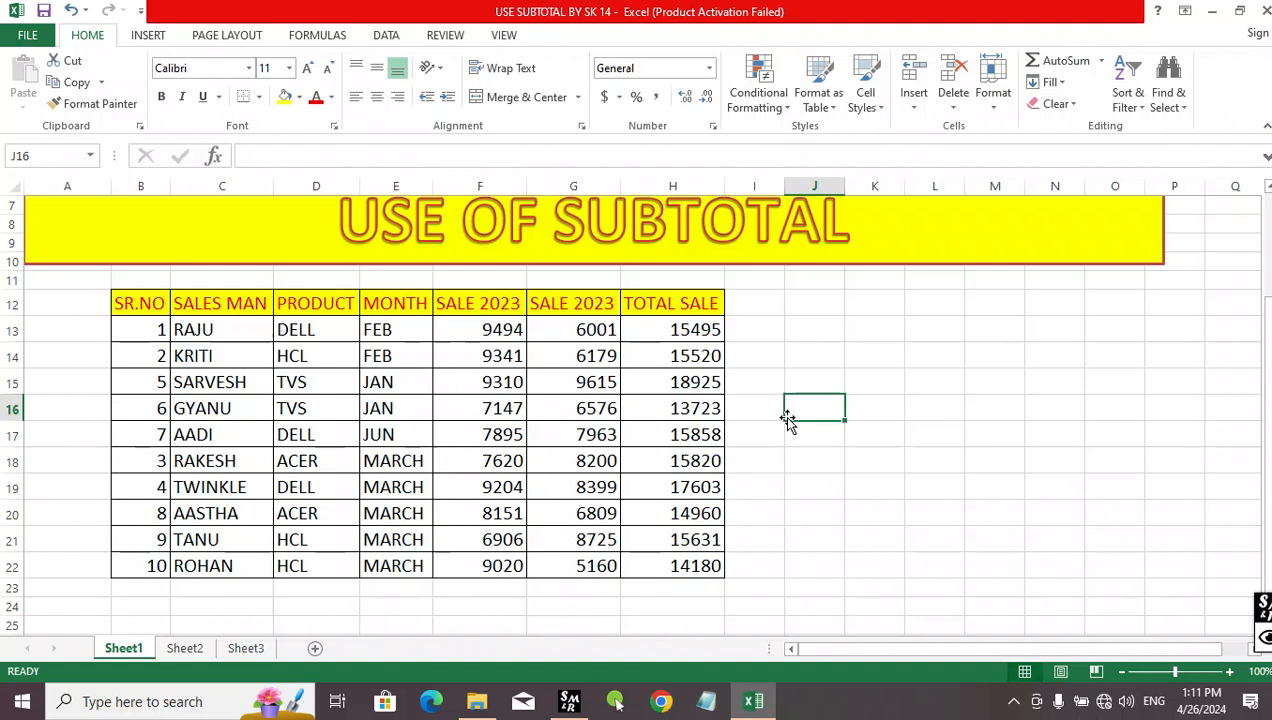
# Step: Sort the sales table from A to Z by the PRODUCT column, expanding the selection to the adjacent data
pyautogui.moveTo(290, 312); pyautogui.dragTo(300, 566)
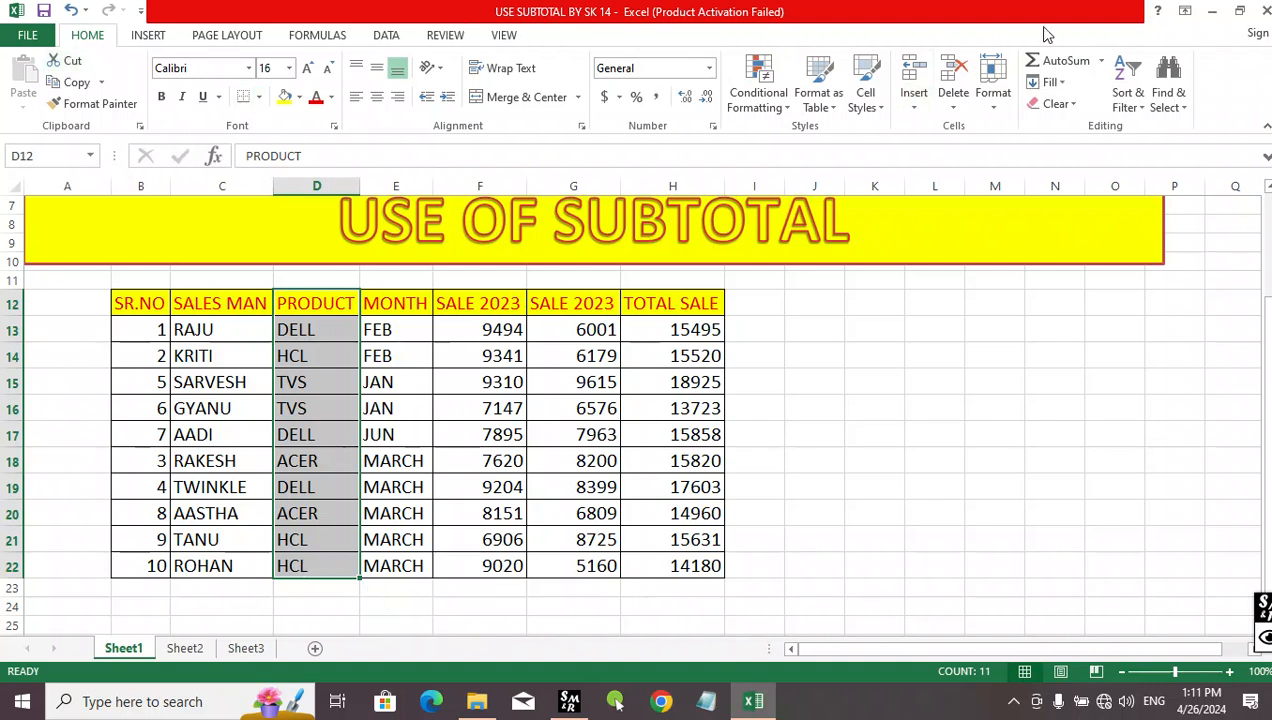
pyautogui.click(1136, 110)
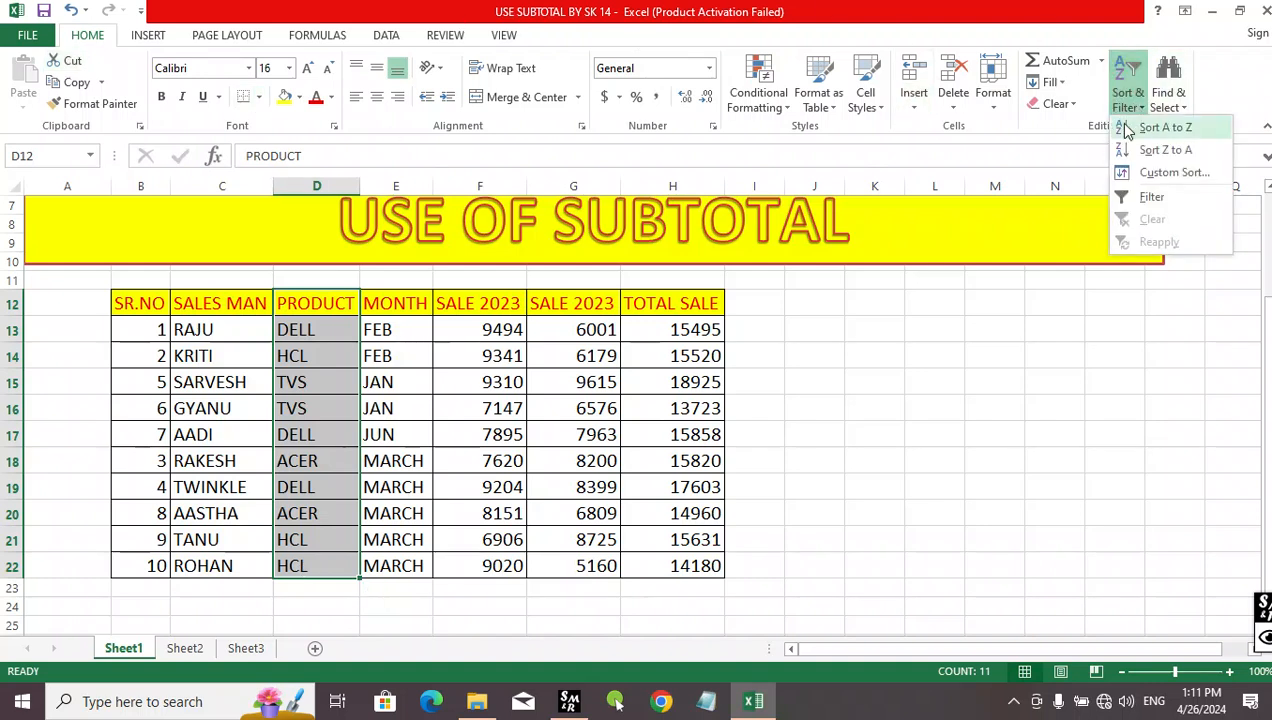
pyautogui.click(1165, 128)
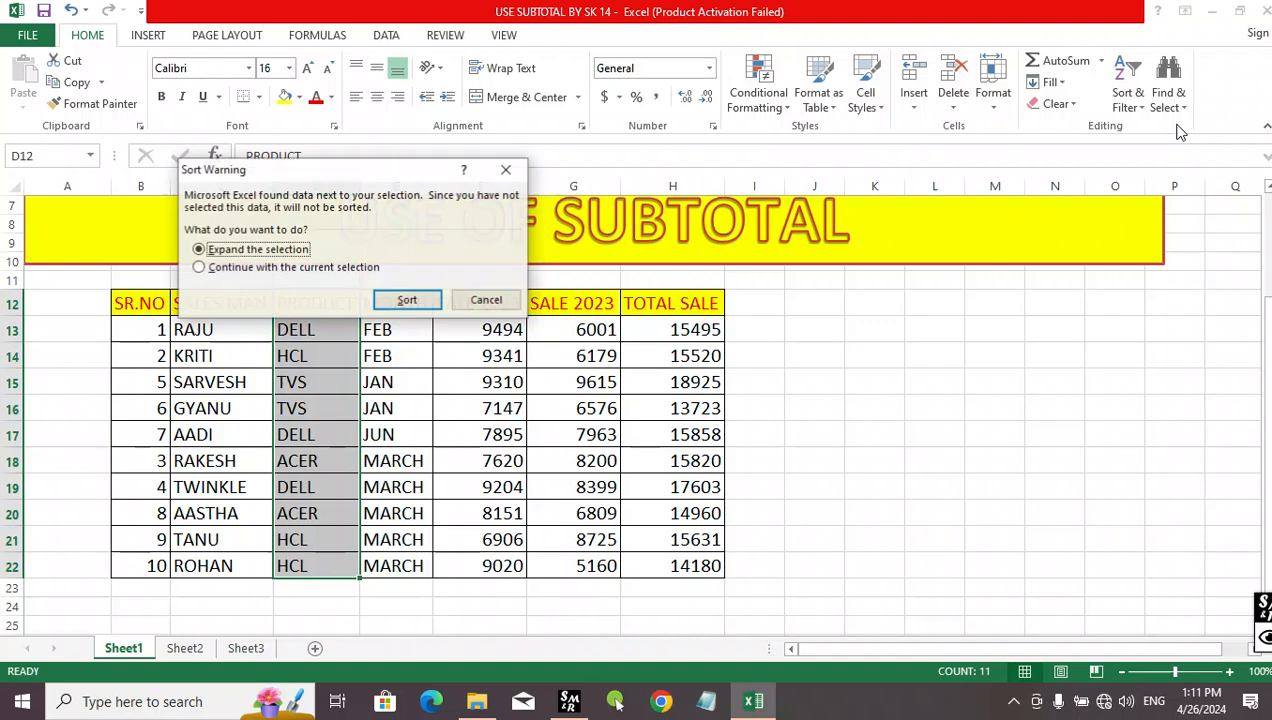
pyautogui.moveTo(455, 195); pyautogui.dragTo(636, 204)
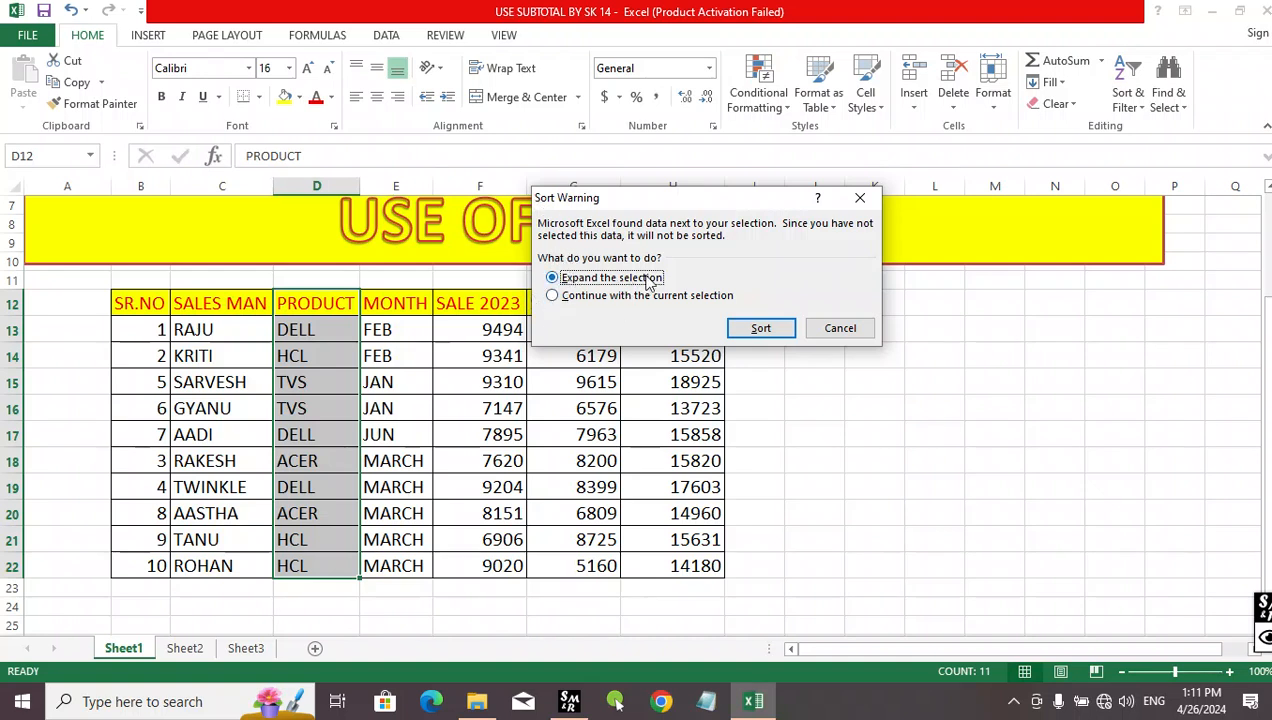
pyautogui.click(737, 329)
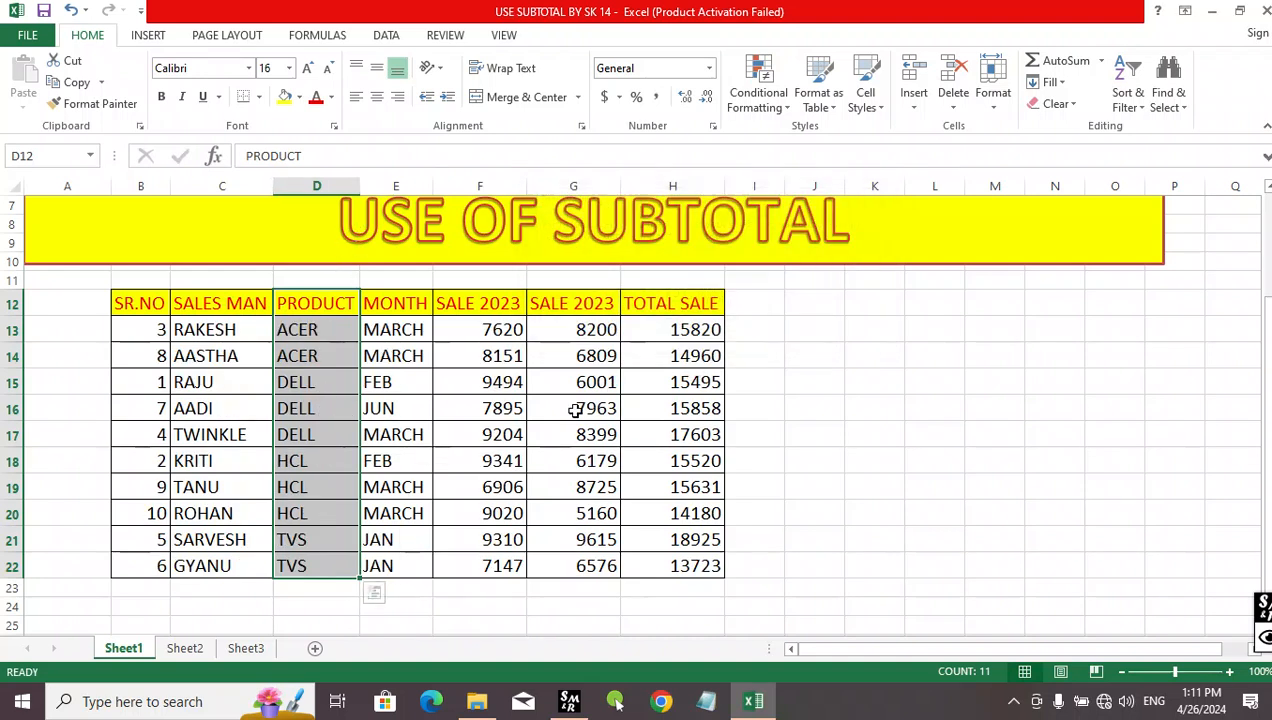
pyautogui.click(824, 397)
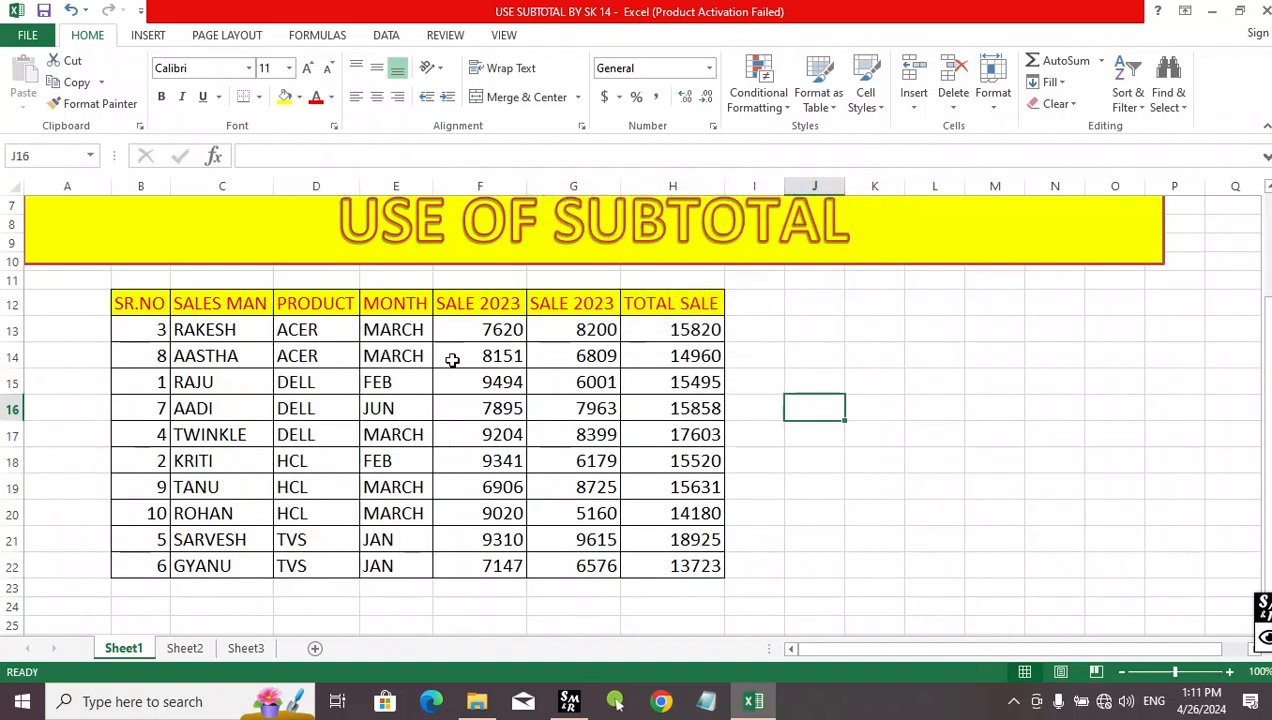
# Step: Examine how the ACER, DELL, HCL and TVS entries are grouped in the sorted PRODUCT column
pyautogui.moveTo(318, 328); pyautogui.dragTo(316, 566)
pyautogui.click(800, 382)
pyautogui.click(855, 380)
pyautogui.click(750, 420)
pyautogui.click(880, 402)
pyautogui.click(870, 408)
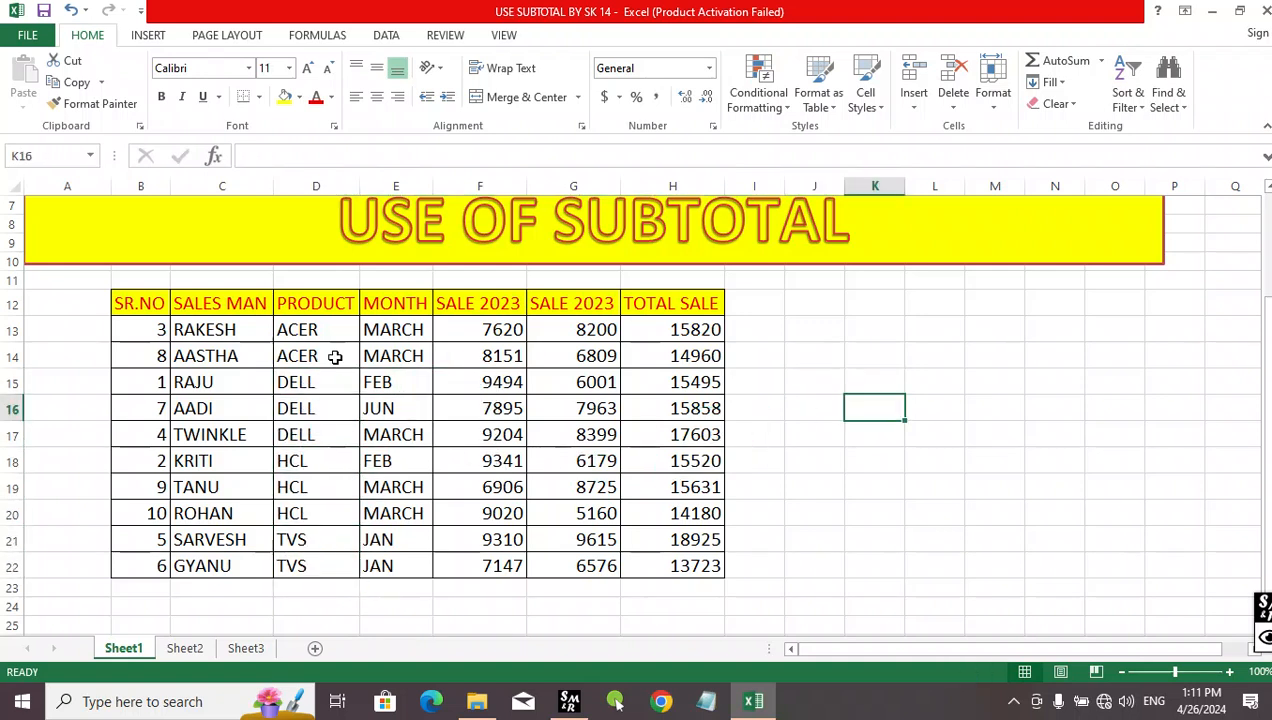
pyautogui.click(296, 334)
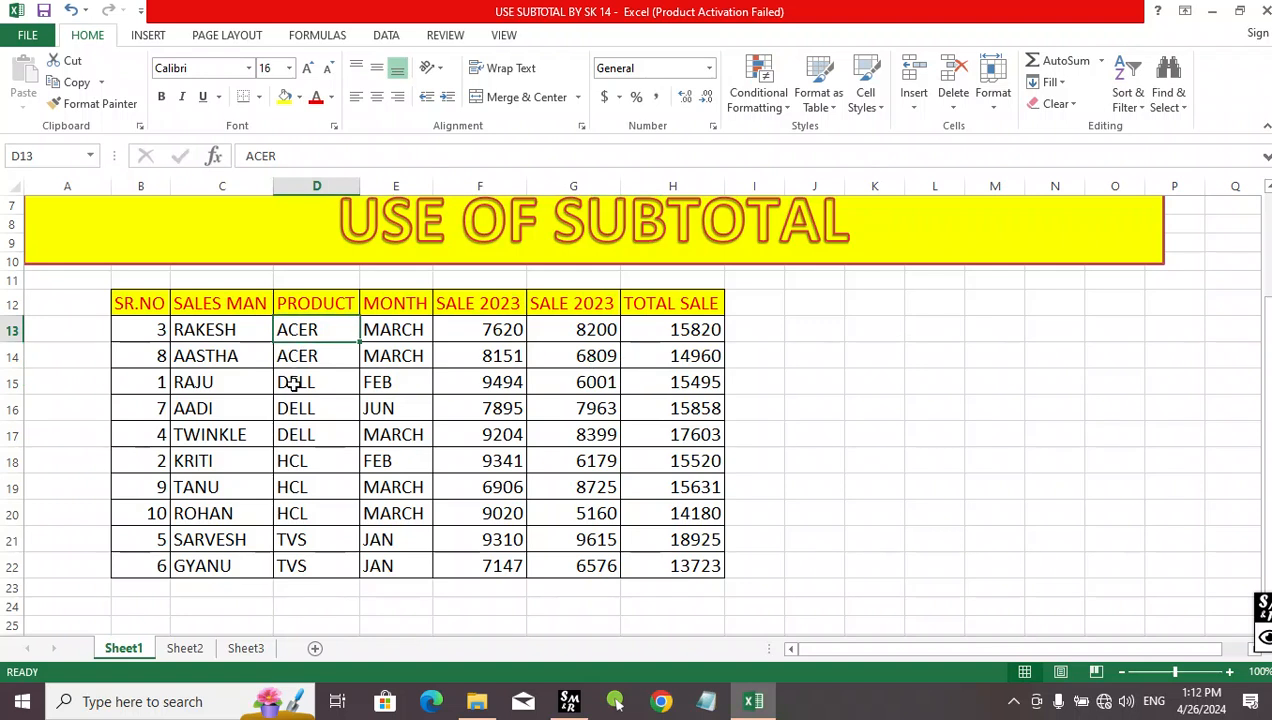
pyautogui.click(293, 383)
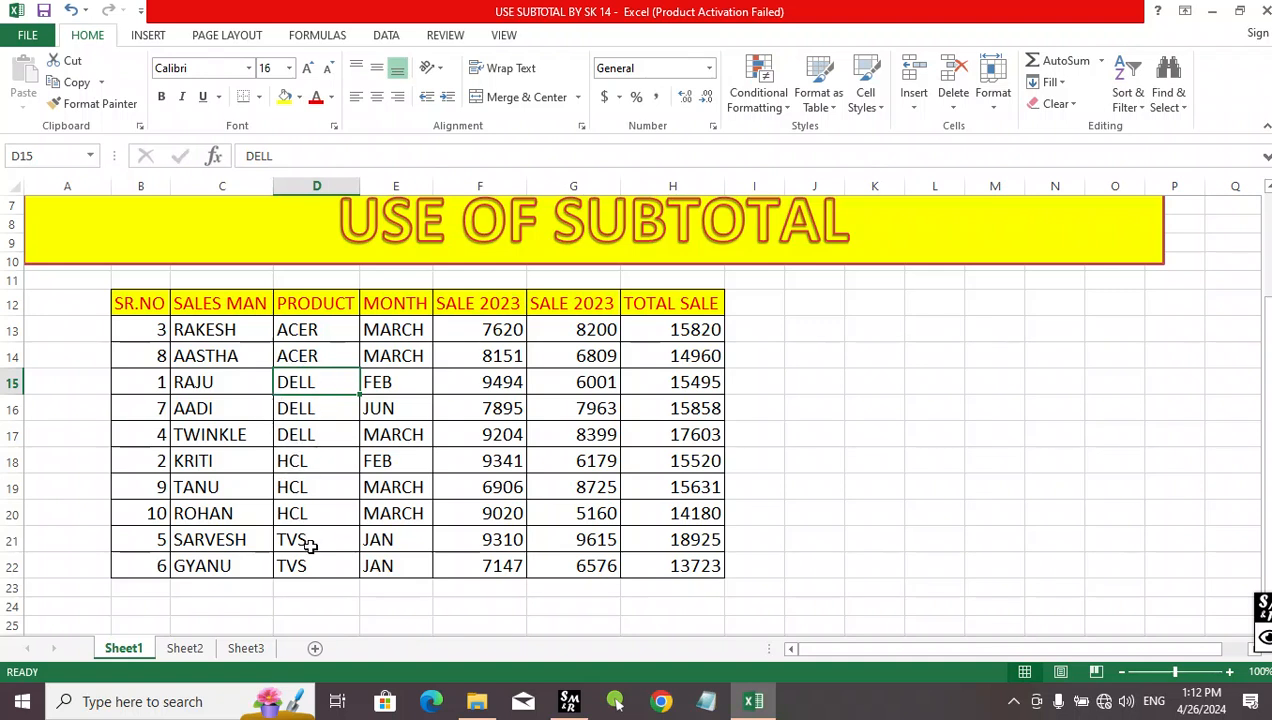
pyautogui.click(977, 440)
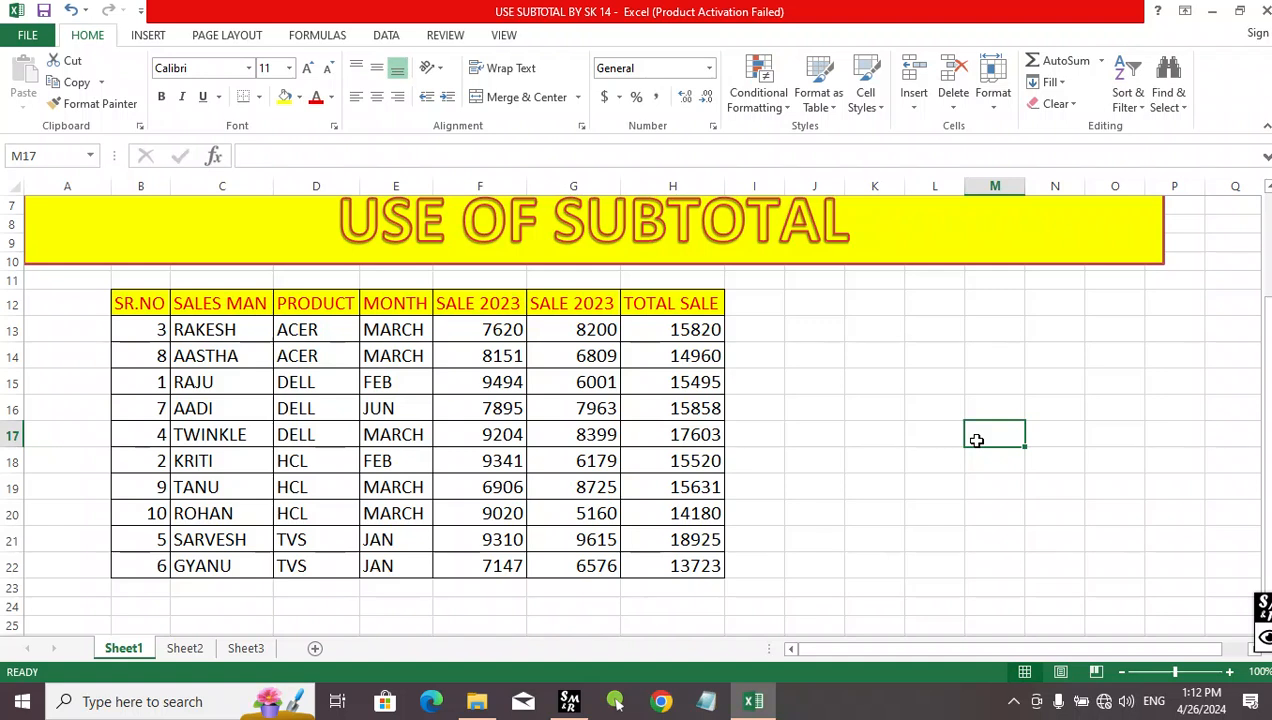
pyautogui.click(890, 357)
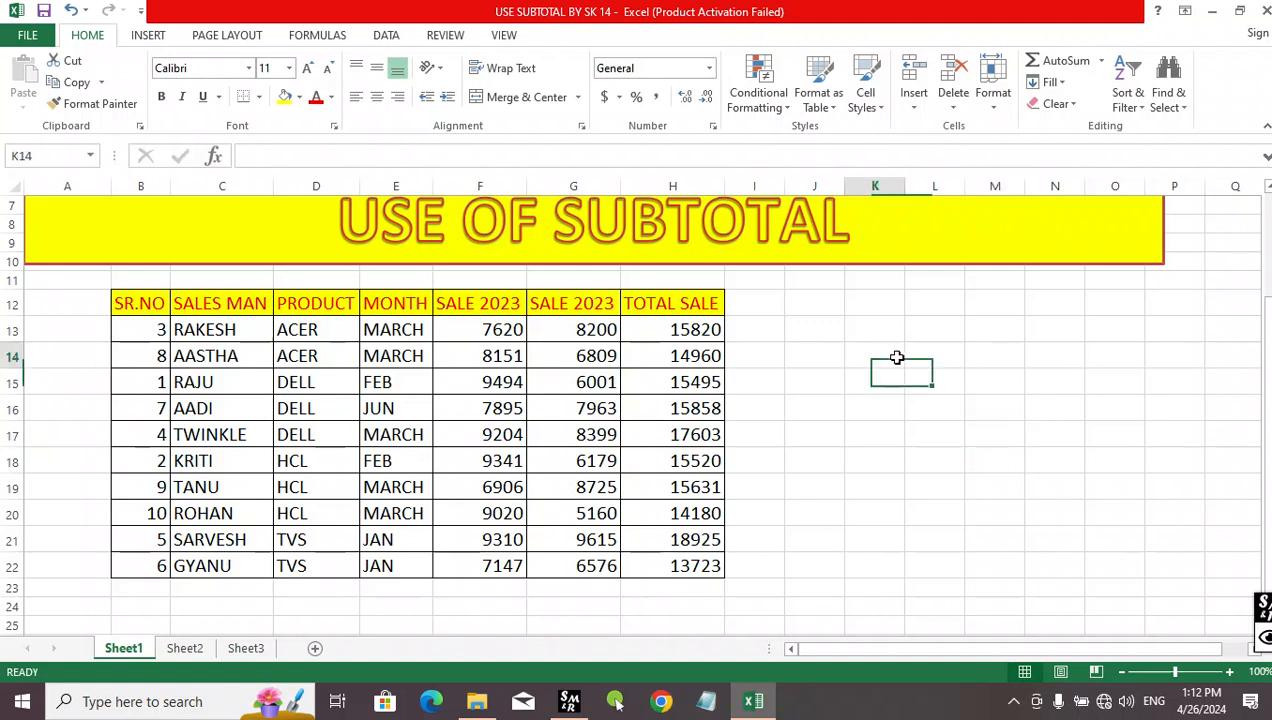
# Step: Add subtotals to the sales table B12:H22 at each change in PRODUCT, using the Sum function on TOTAL SALE
pyautogui.moveTo(148, 305); pyautogui.dragTo(694, 565)
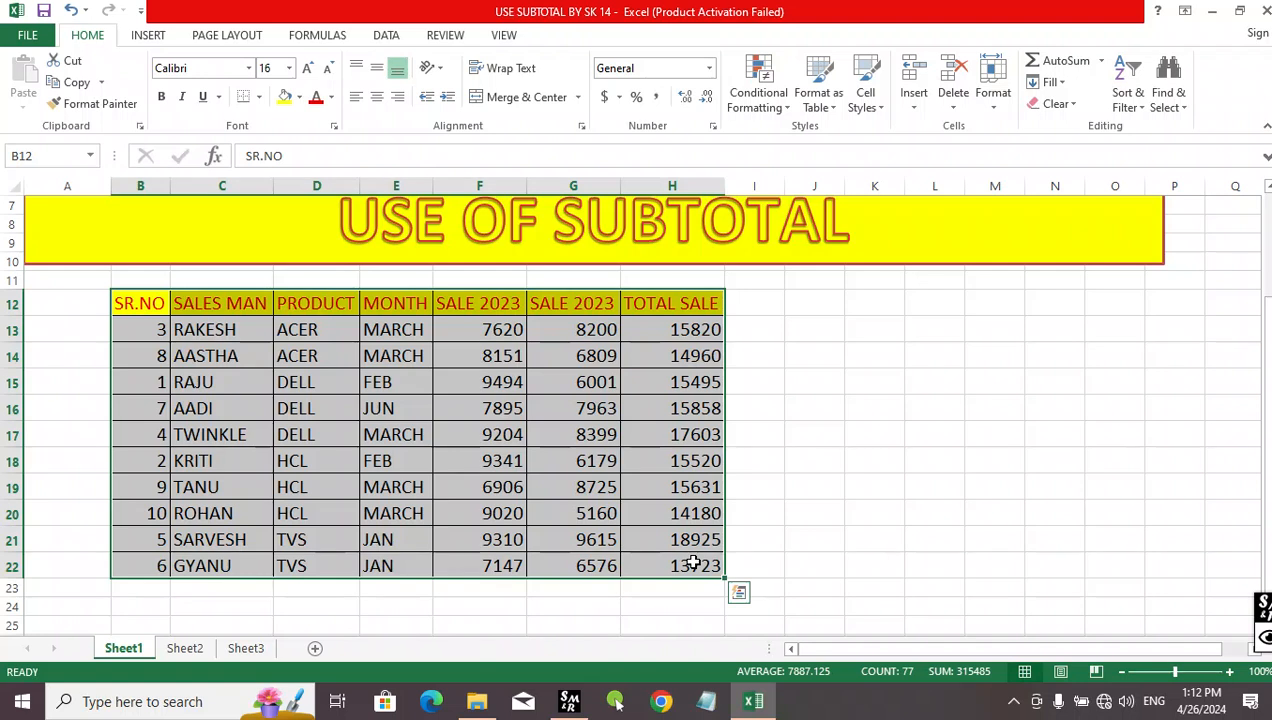
pyautogui.click(384, 36)
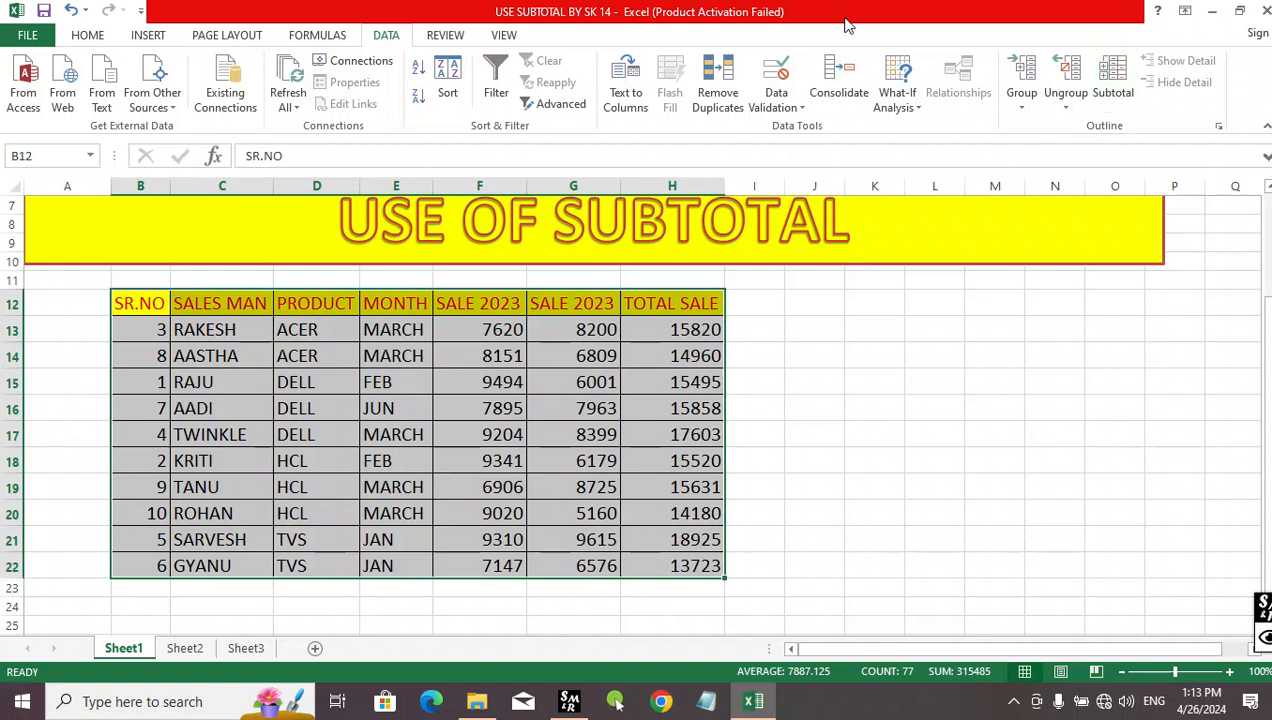
pyautogui.click(1114, 80)
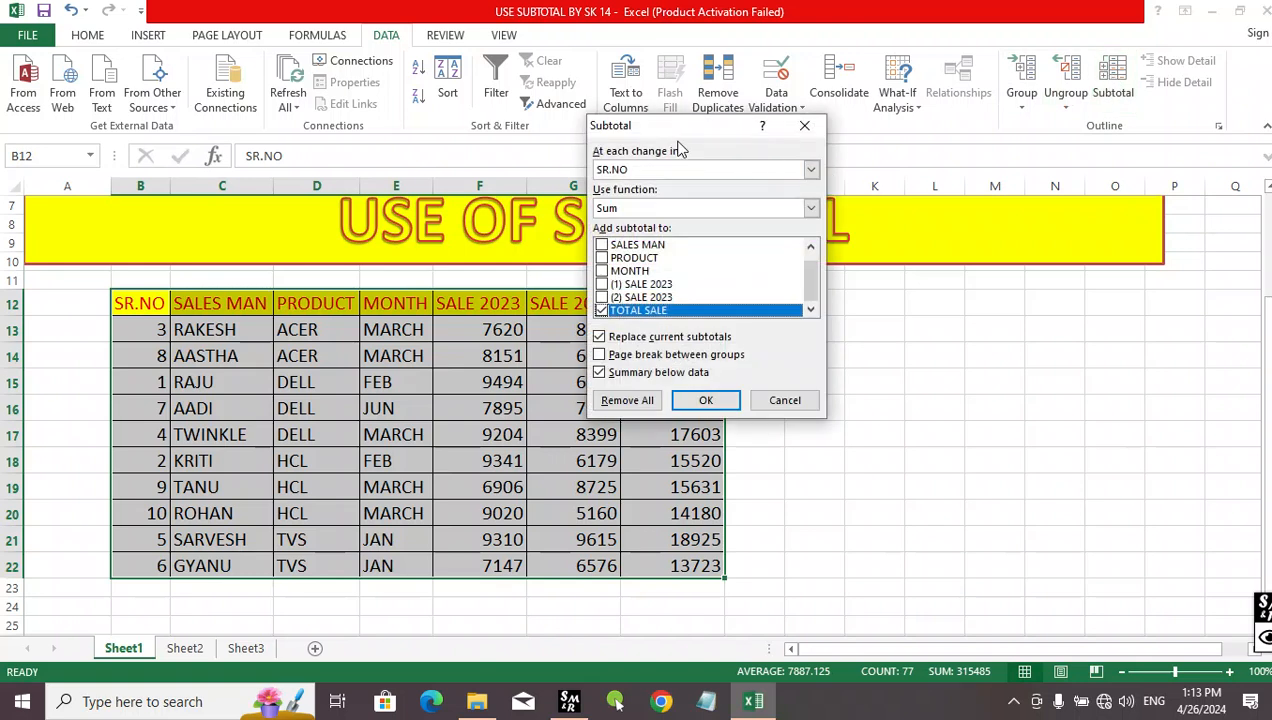
pyautogui.moveTo(624, 129); pyautogui.dragTo(899, 219)
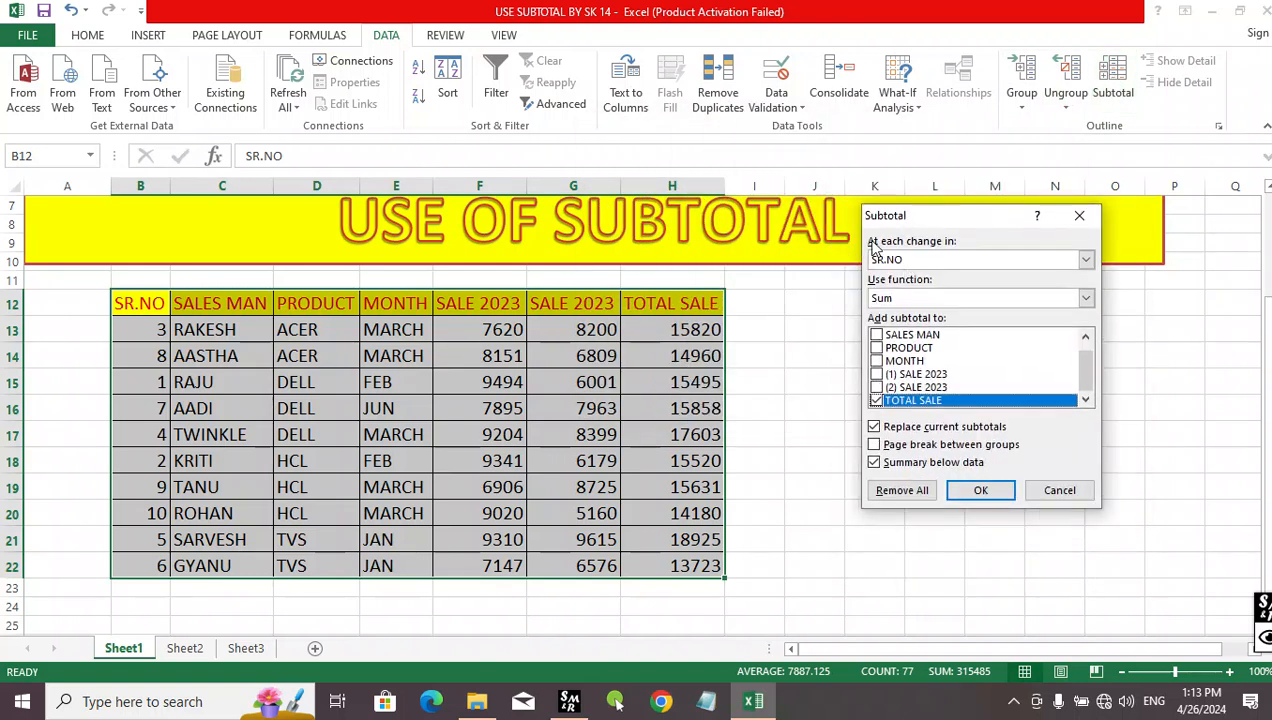
pyautogui.click(930, 260)
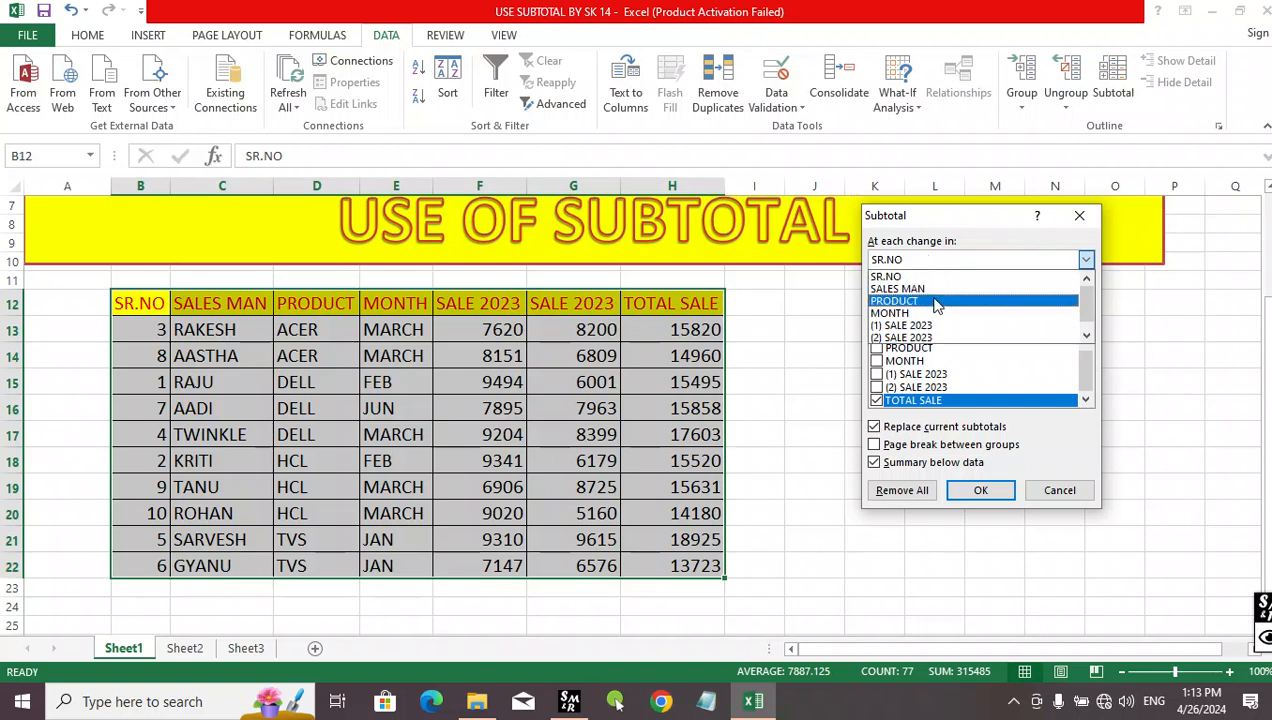
pyautogui.click(933, 301)
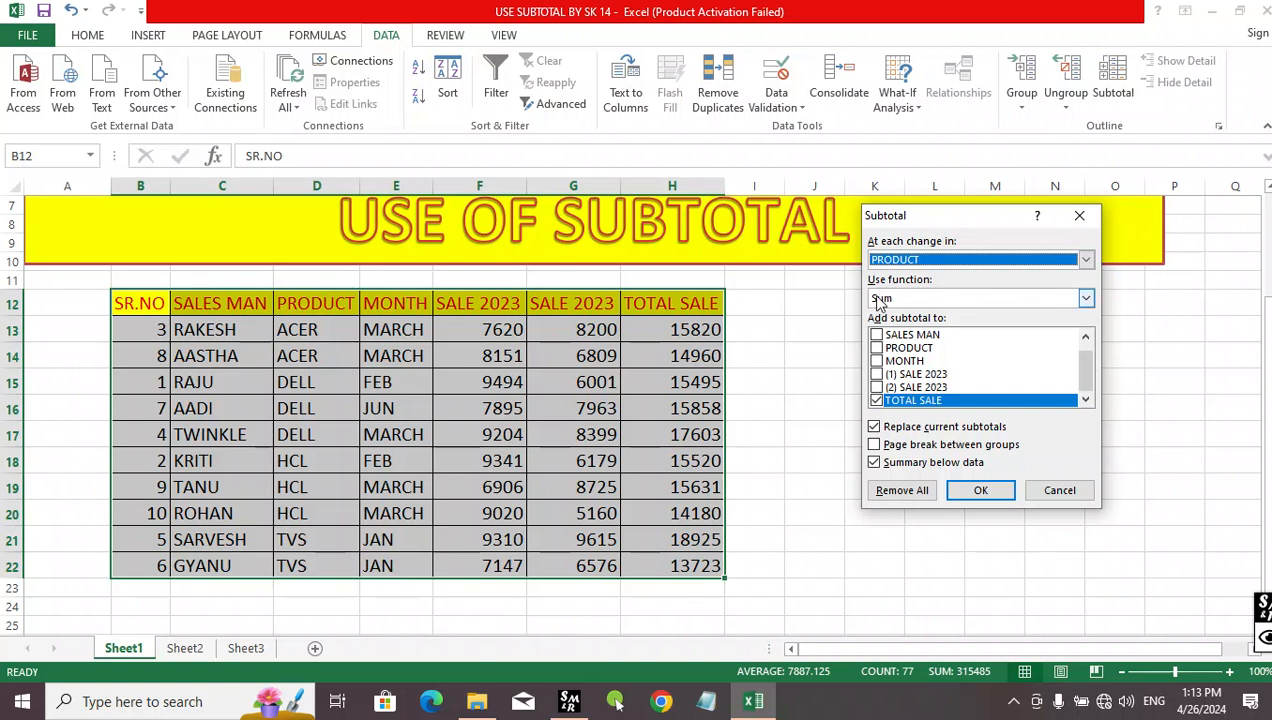
pyautogui.click(1085, 298)
pyautogui.click(889, 317)
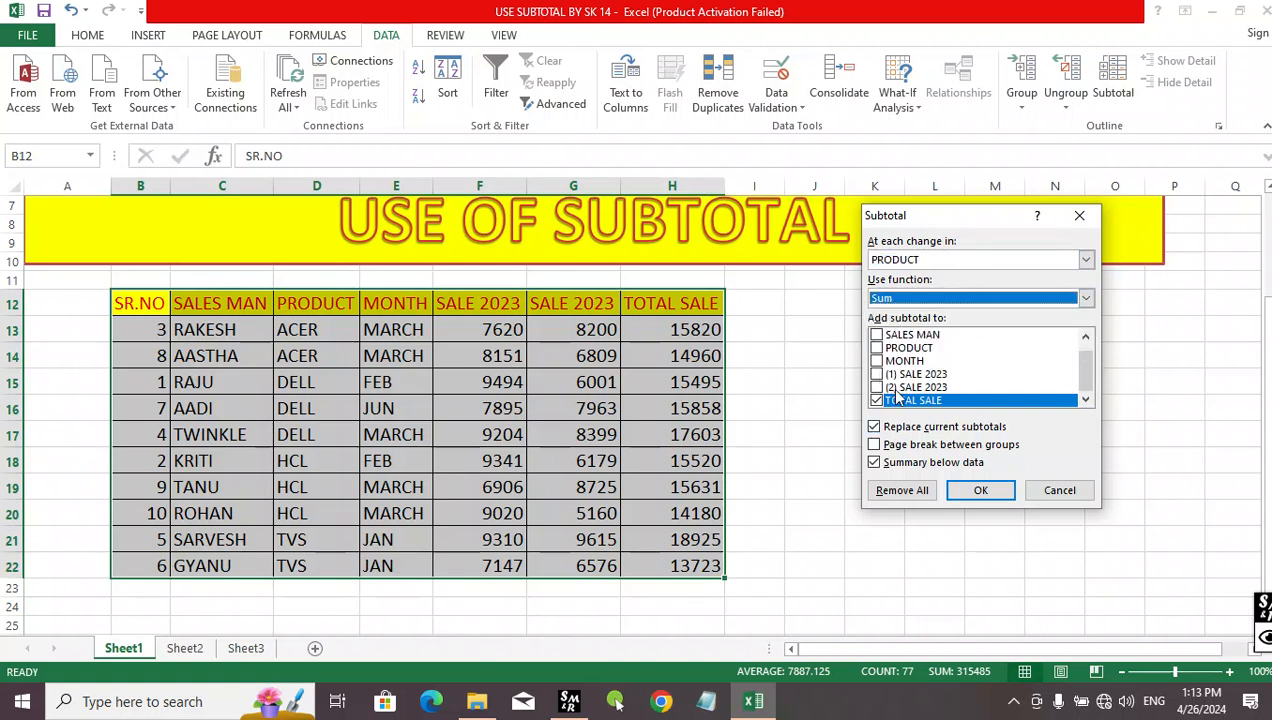
pyautogui.click(981, 491)
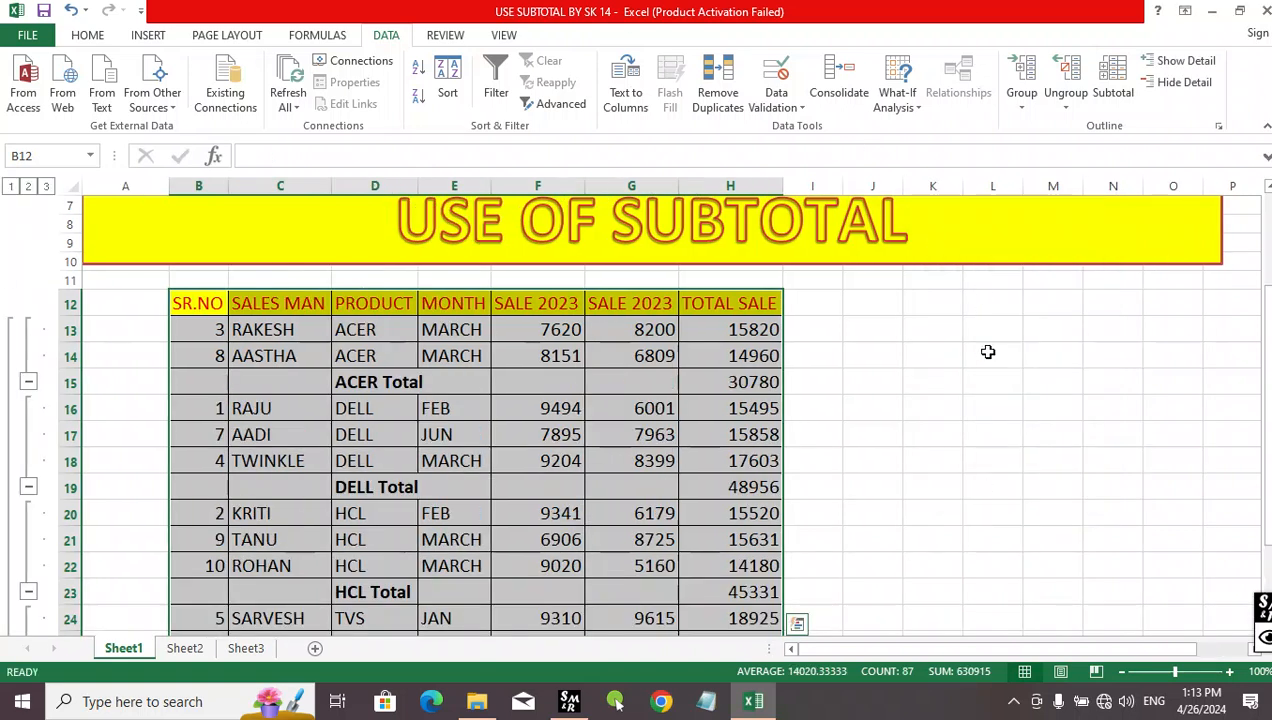
pyautogui.click(988, 368)
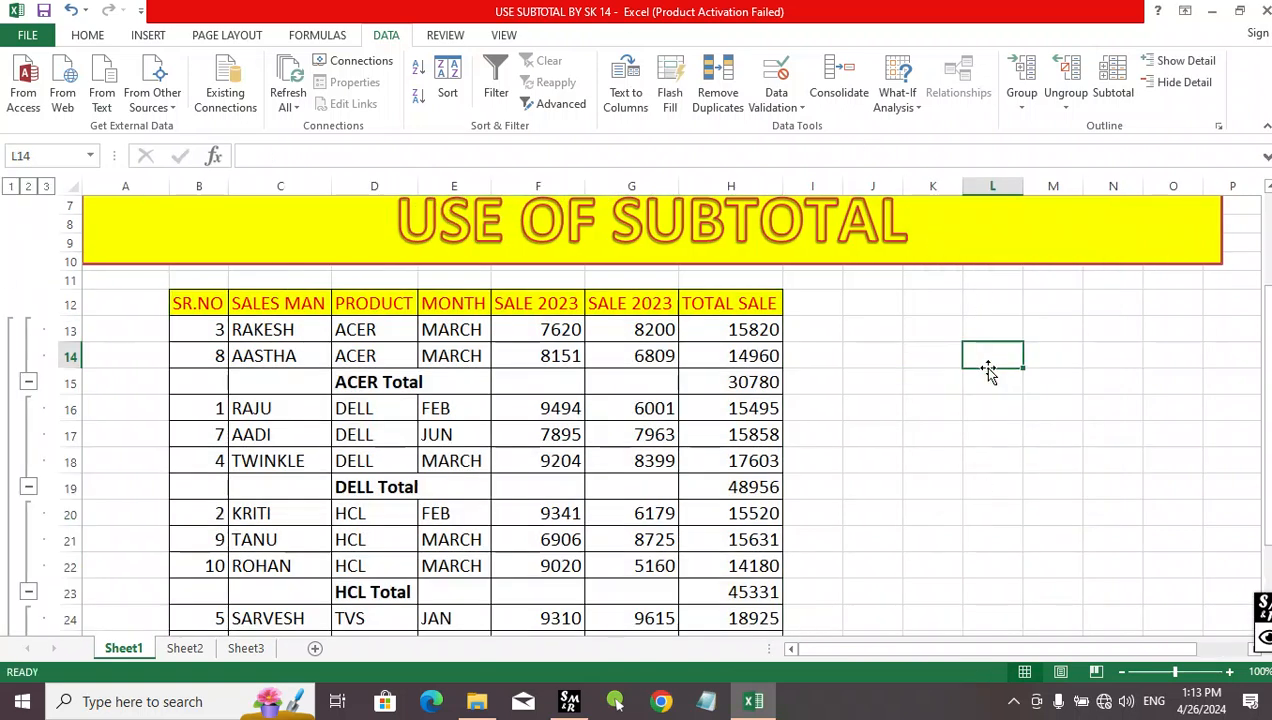
# Step: Examine the TOTAL SALE subtotals for ACER, DELL, HCL and TVS and the grand total row
pyautogui.click(405, 383)
pyautogui.click(701, 384)
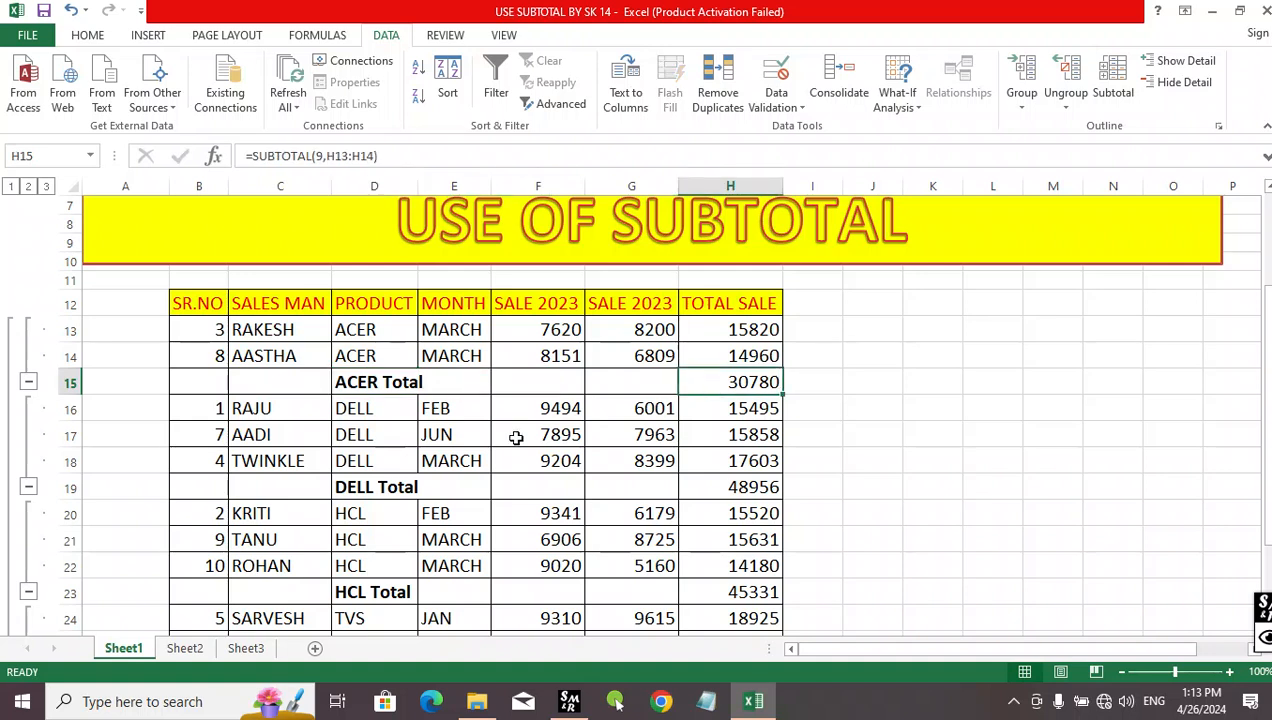
pyautogui.click(368, 486)
pyautogui.click(728, 488)
pyautogui.scroll(-2, 729, 490)
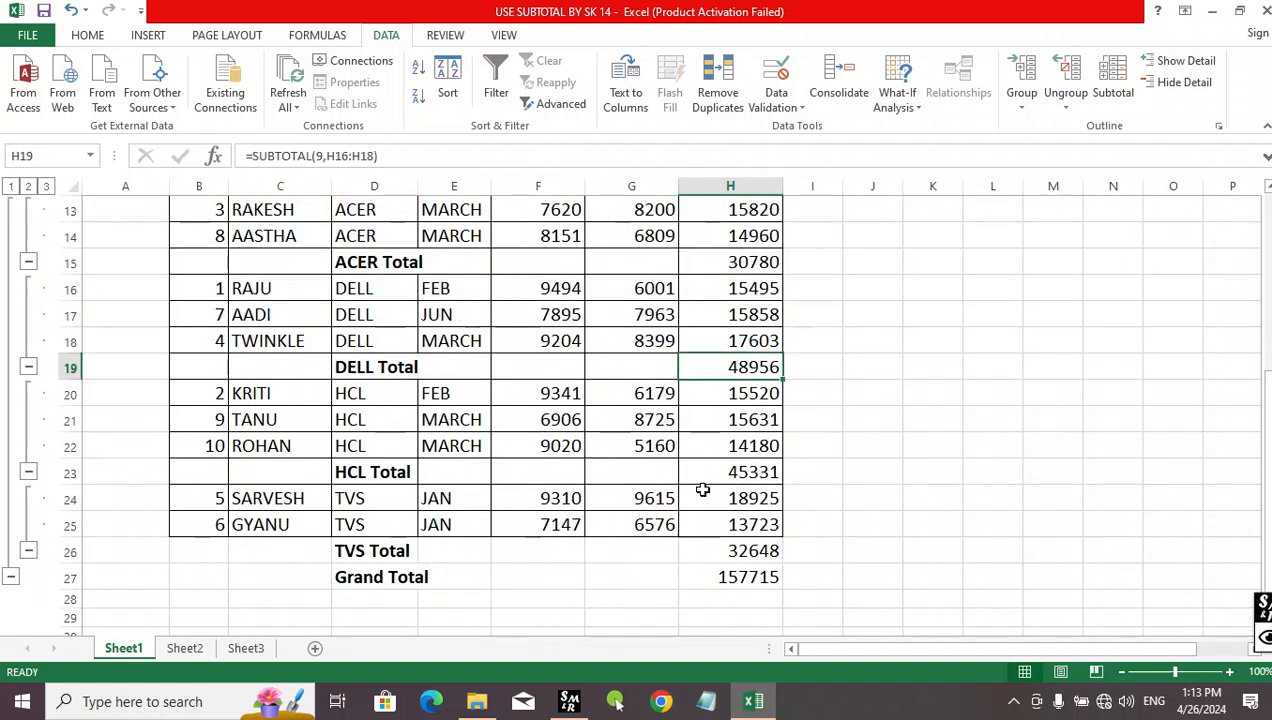
pyautogui.click(405, 471)
pyautogui.click(736, 467)
pyautogui.click(352, 545)
pyautogui.click(708, 548)
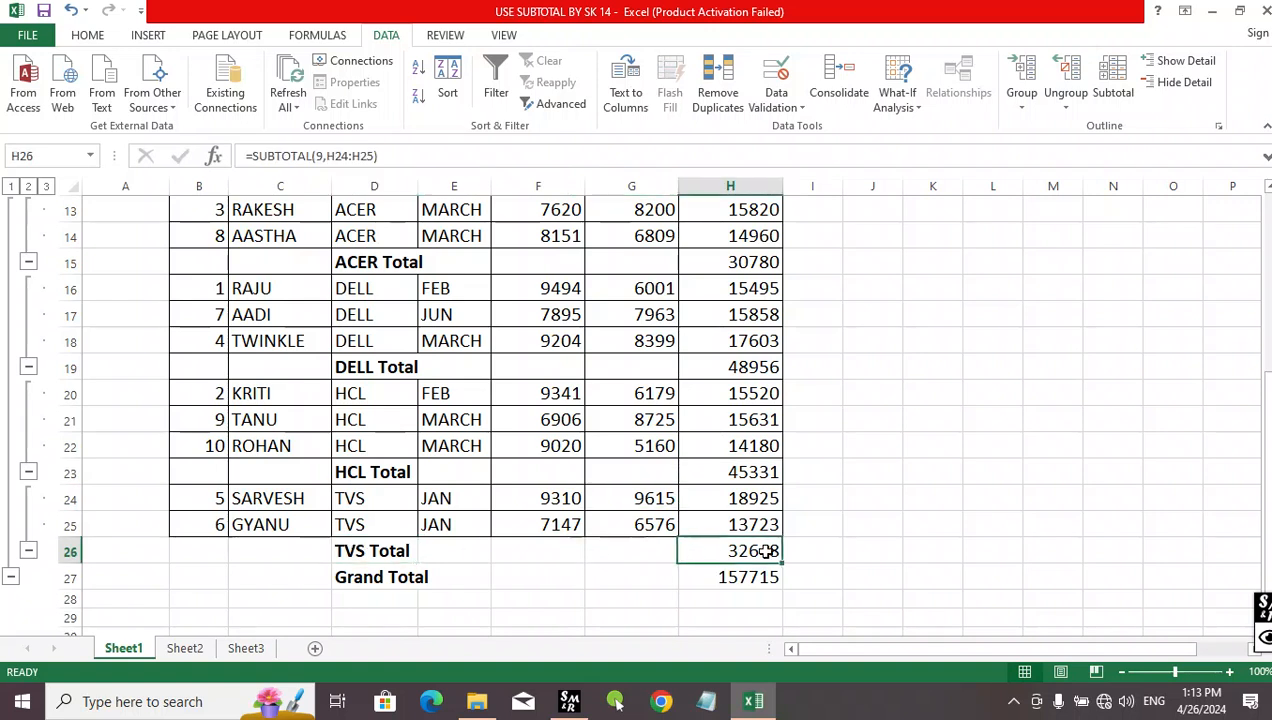
pyautogui.click(388, 576)
pyautogui.click(727, 577)
pyautogui.click(852, 577)
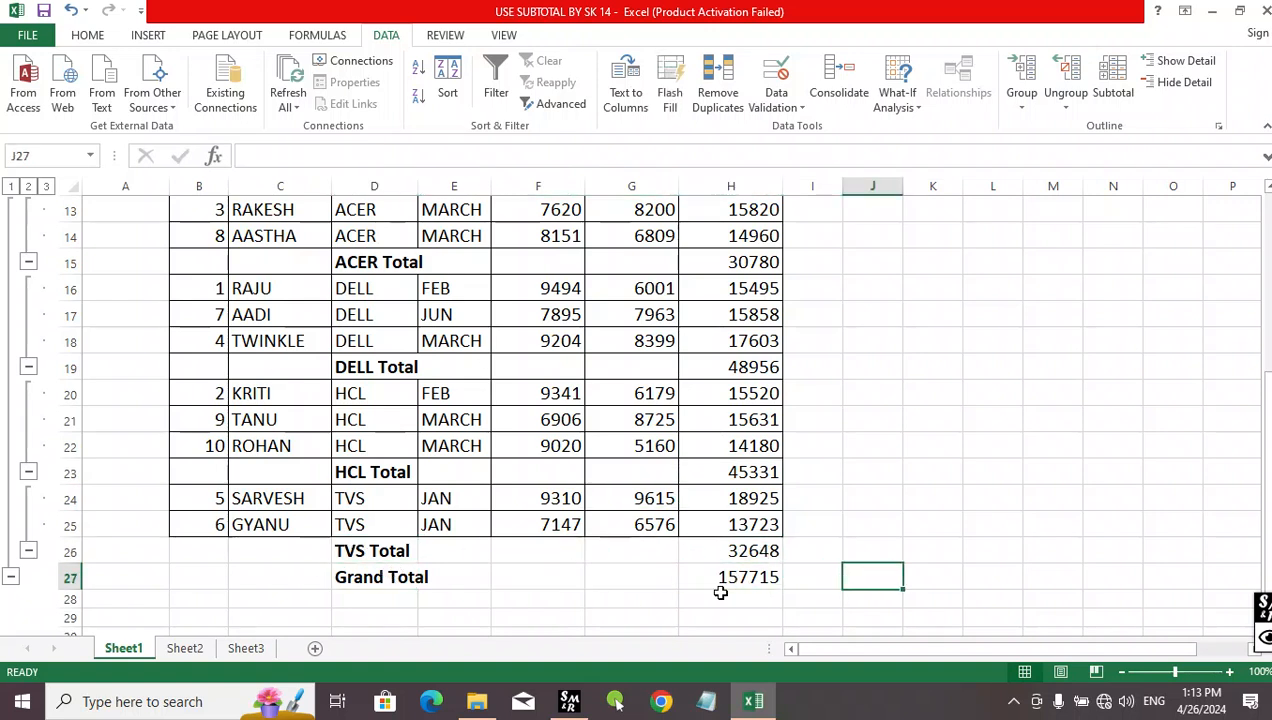
pyautogui.click(695, 578)
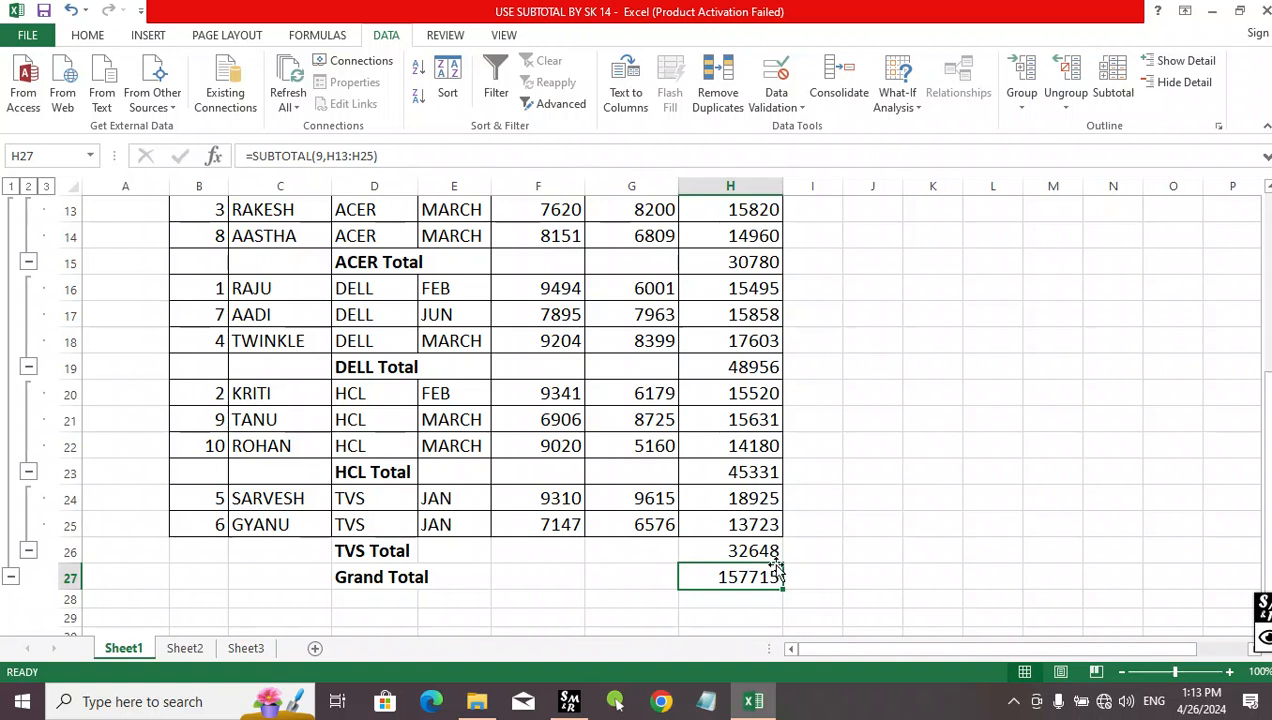
pyautogui.click(852, 553)
# Step: Examine which salesmen, months and sales make up the ACER and DELL subtotals
pyautogui.scroll(4, 810, 545)
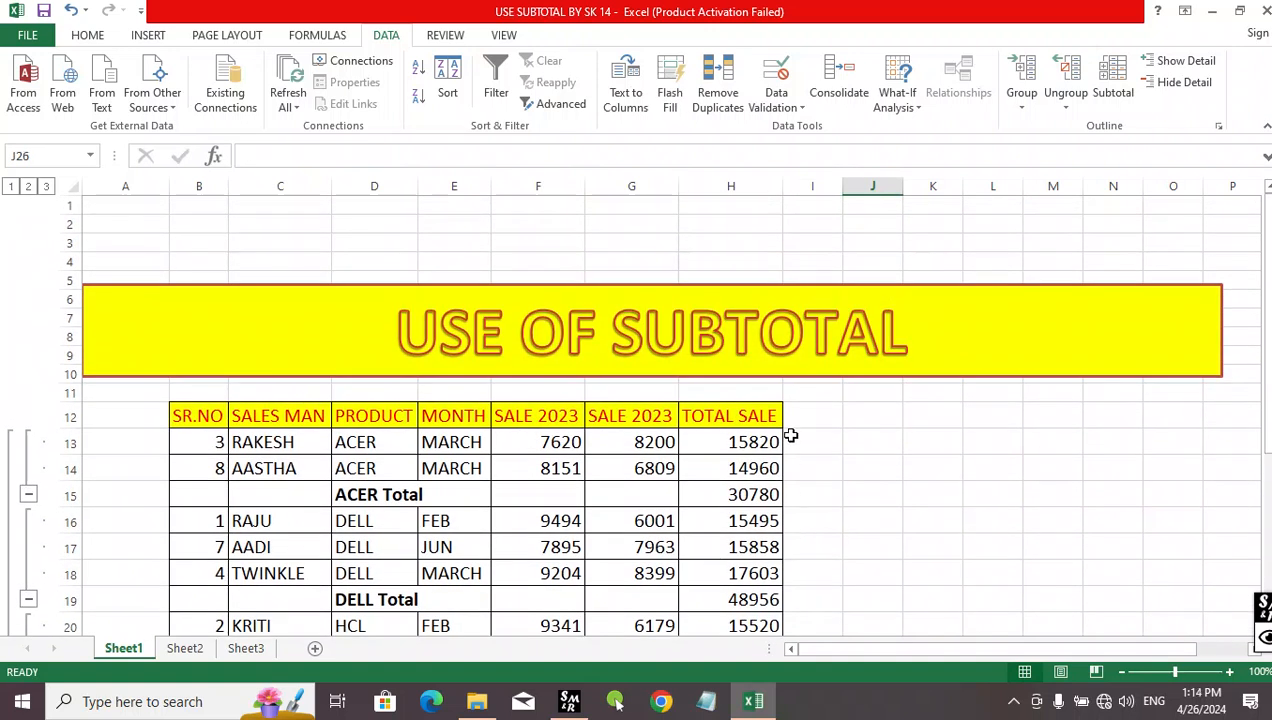
pyautogui.scroll(-2, 660, 432)
pyautogui.click(262, 330)
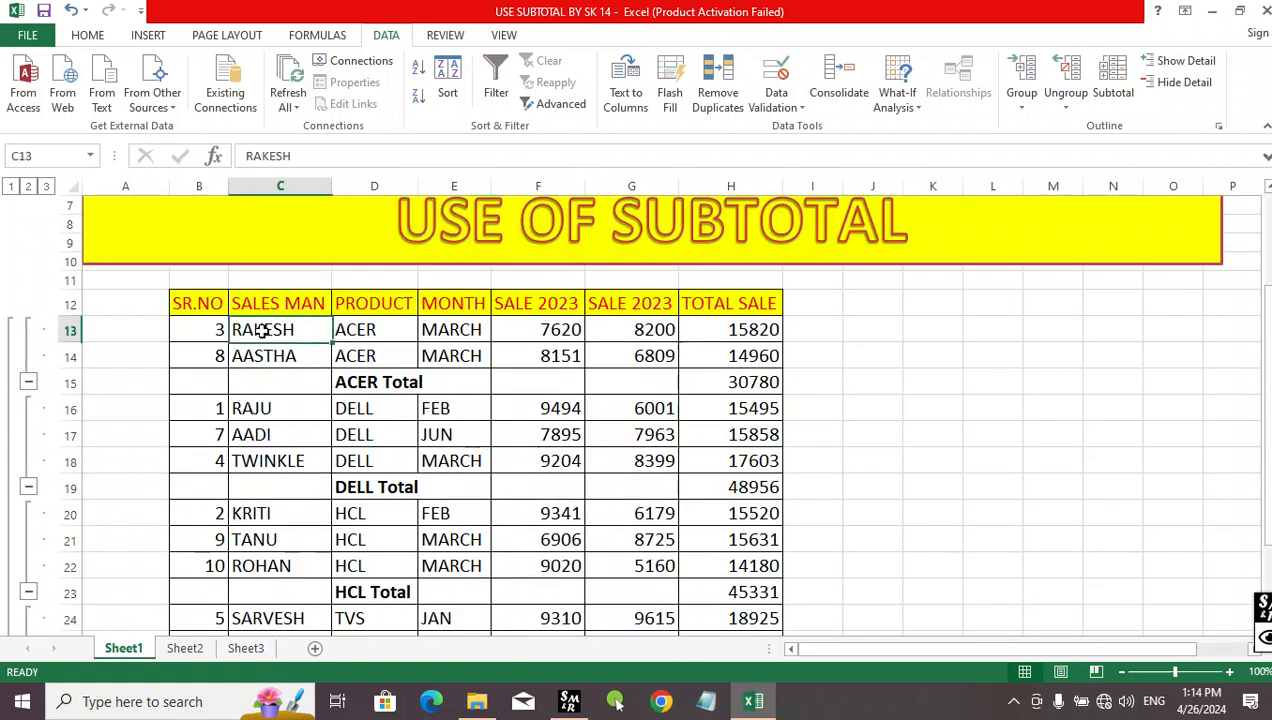
pyautogui.click(256, 352)
pyautogui.click(443, 332)
pyautogui.click(452, 356)
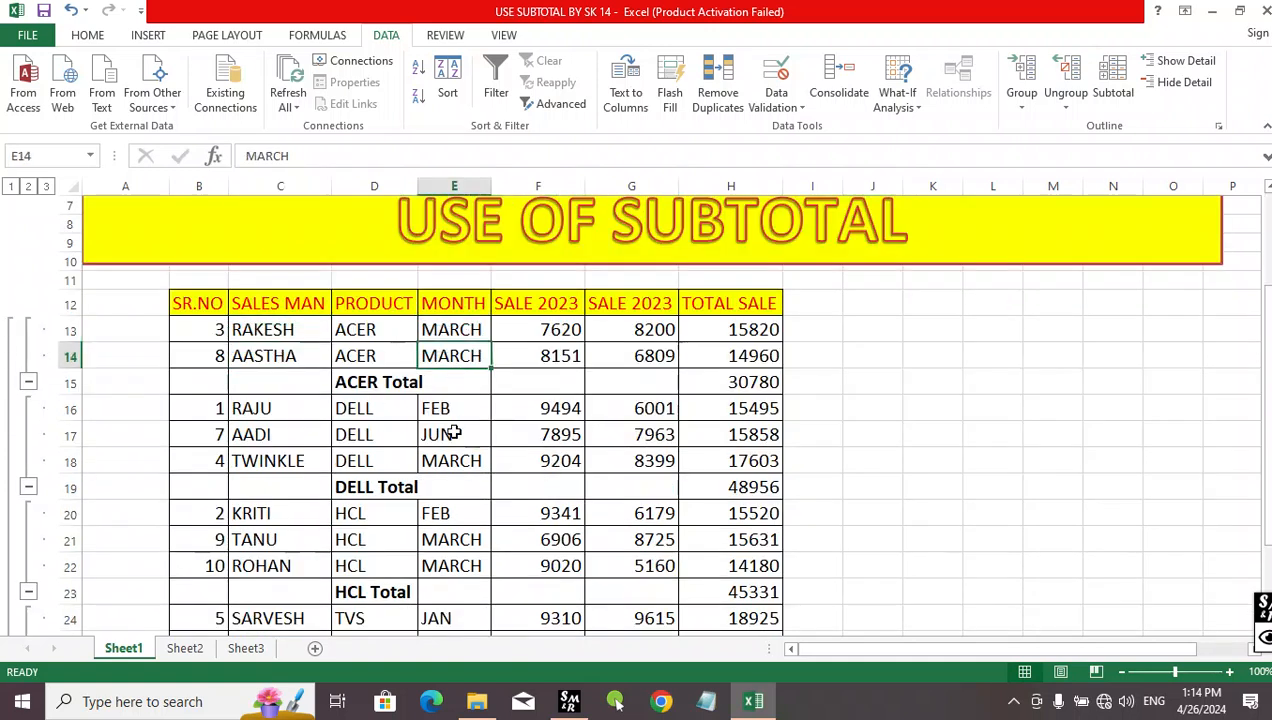
pyautogui.click(452, 460)
pyautogui.click(366, 484)
pyautogui.click(276, 410)
pyautogui.click(279, 436)
pyautogui.click(292, 461)
pyautogui.click(453, 428)
pyautogui.click(452, 460)
pyautogui.click(610, 460)
pyautogui.click(733, 485)
# Step: Examine the Grand Total row below the product groups and the SUBTOTAL formula in its TOTAL SALE cell
pyautogui.scroll(-4, 550, 470)
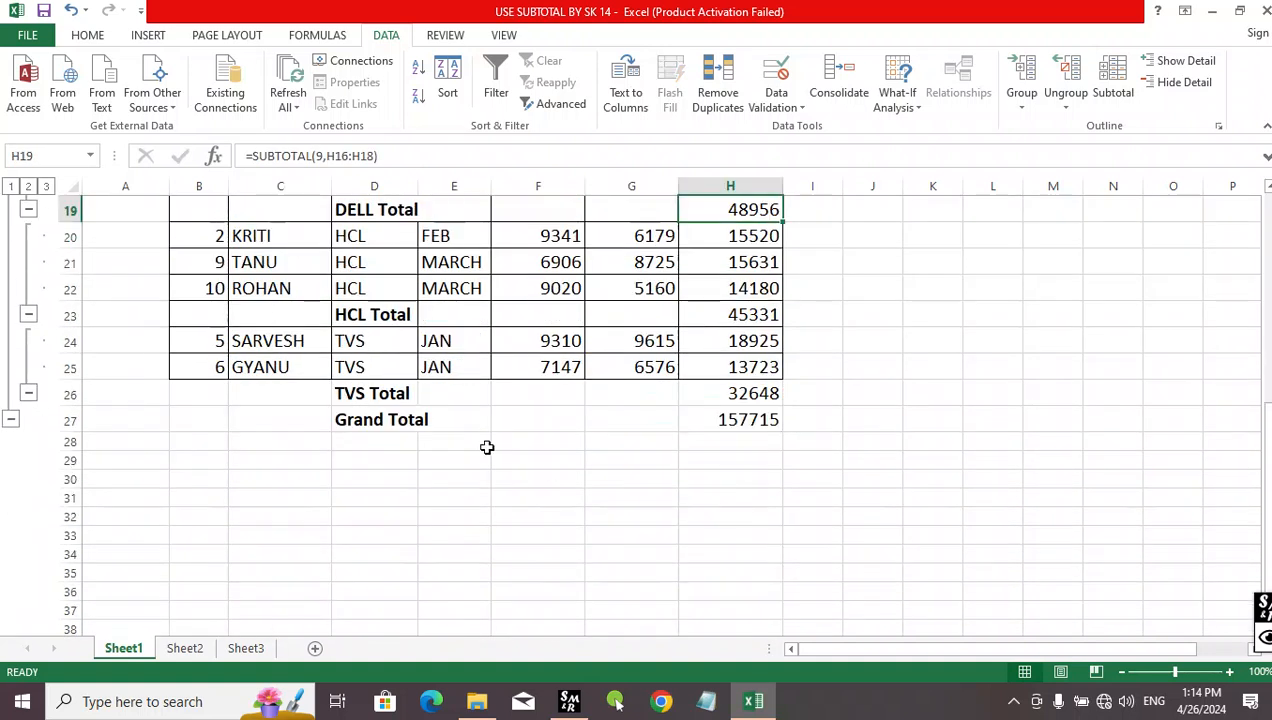
pyautogui.moveTo(598, 498); pyautogui.dragTo(540, 498)
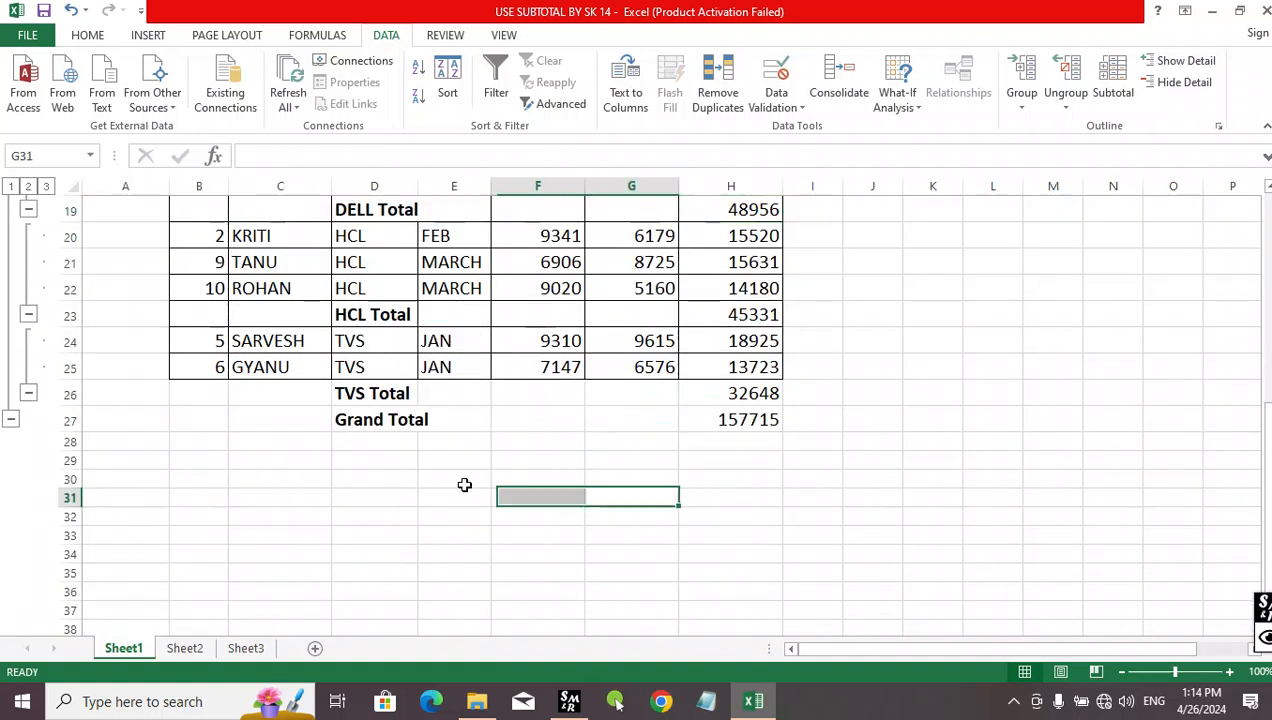
pyautogui.click(381, 420)
pyautogui.click(661, 459)
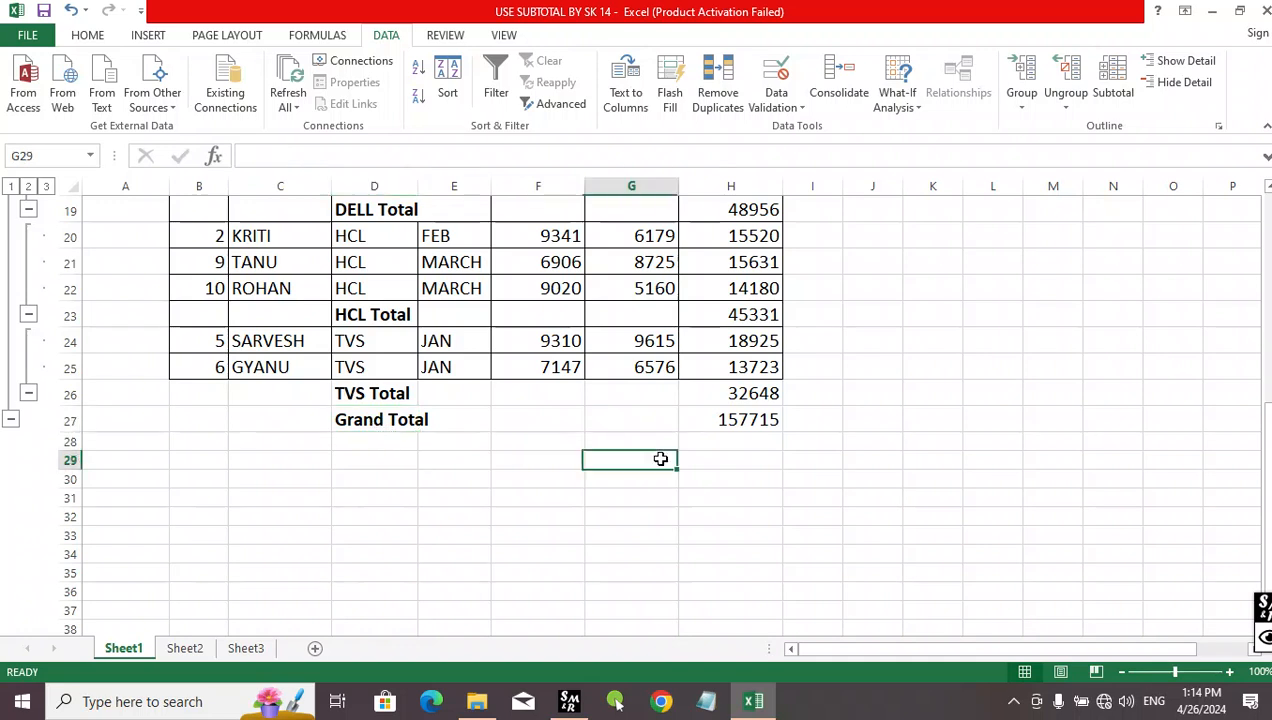
pyautogui.click(710, 420)
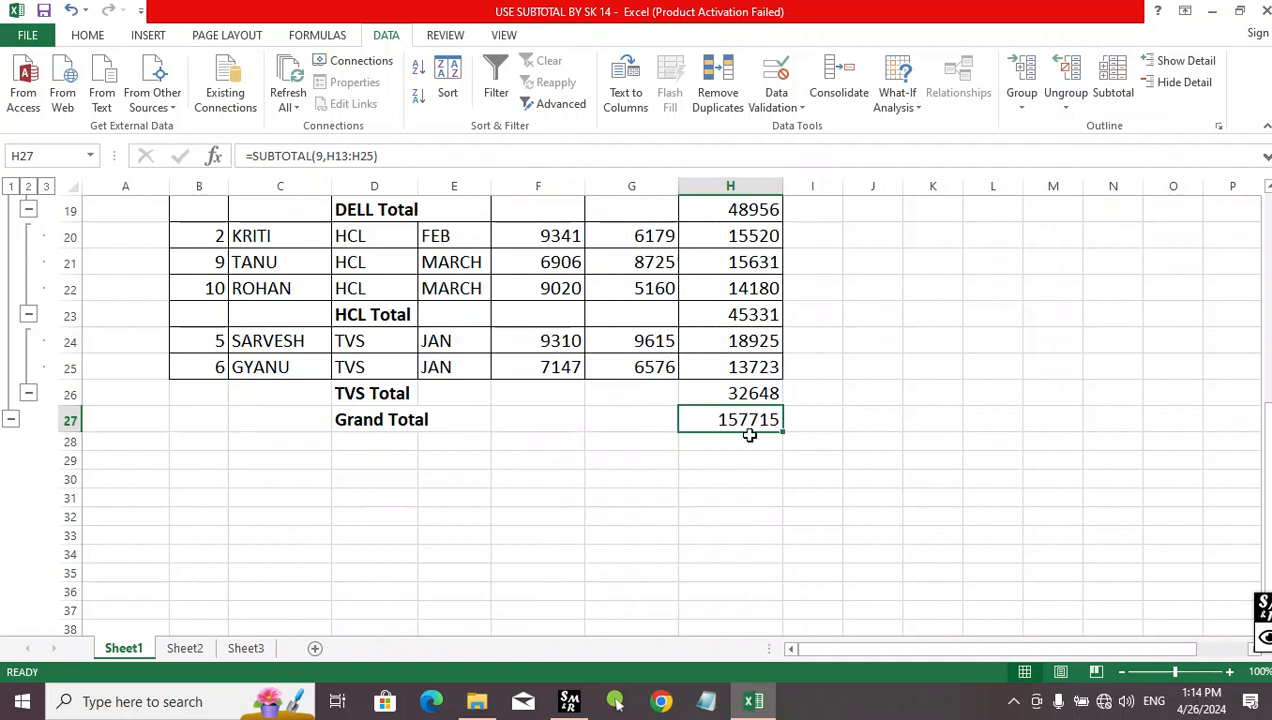
pyautogui.scroll(6, 848, 442)
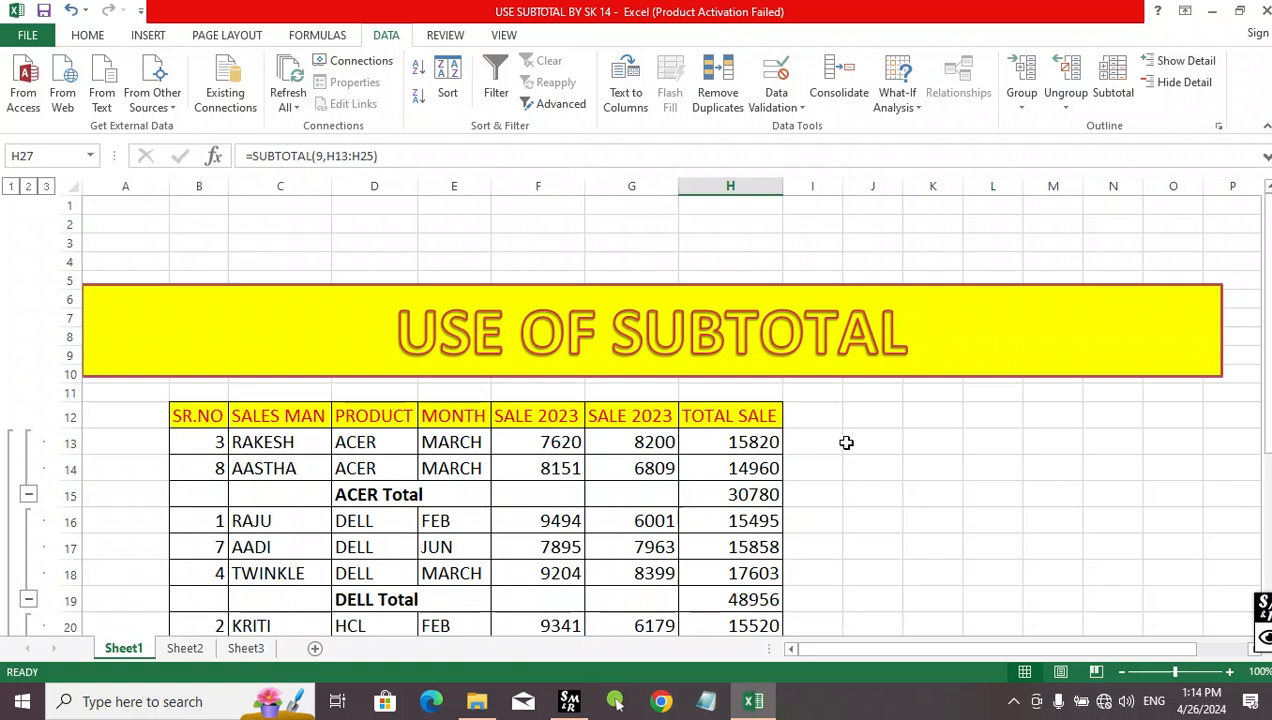
pyautogui.scroll(-6, 378, 474)
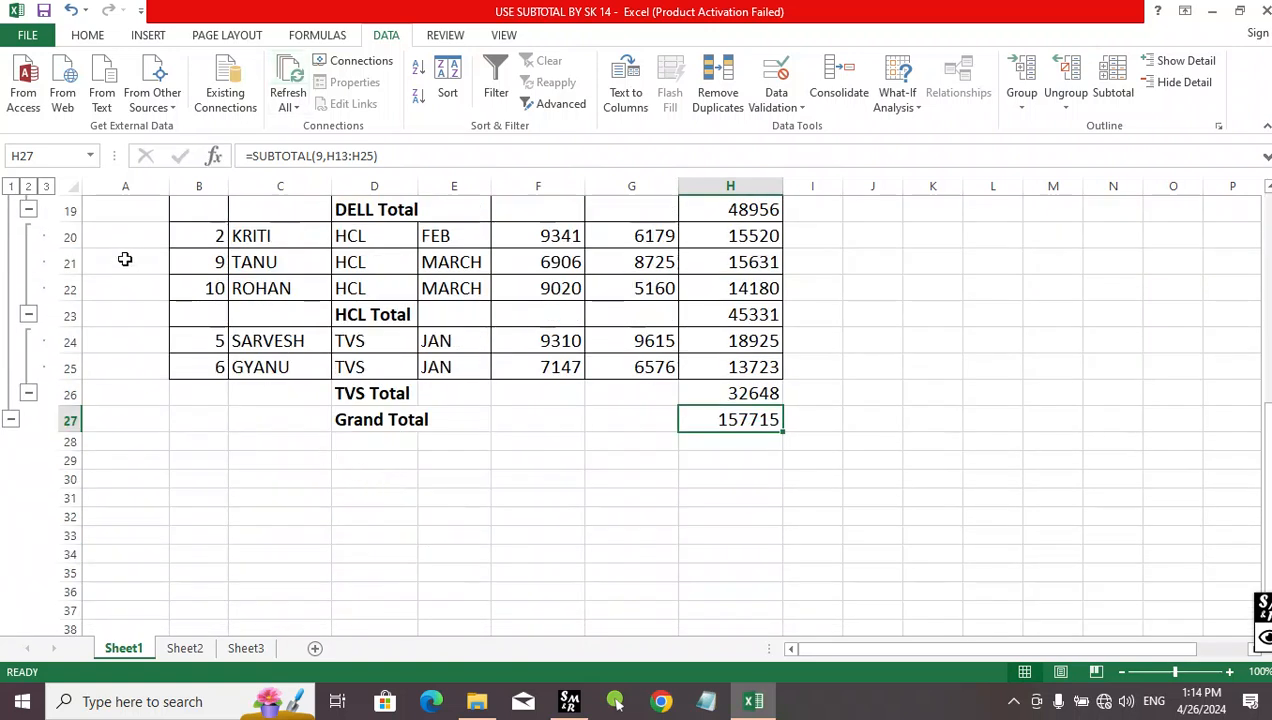
pyautogui.scroll(3, 50, 365)
pyautogui.scroll(-3, 33, 300)
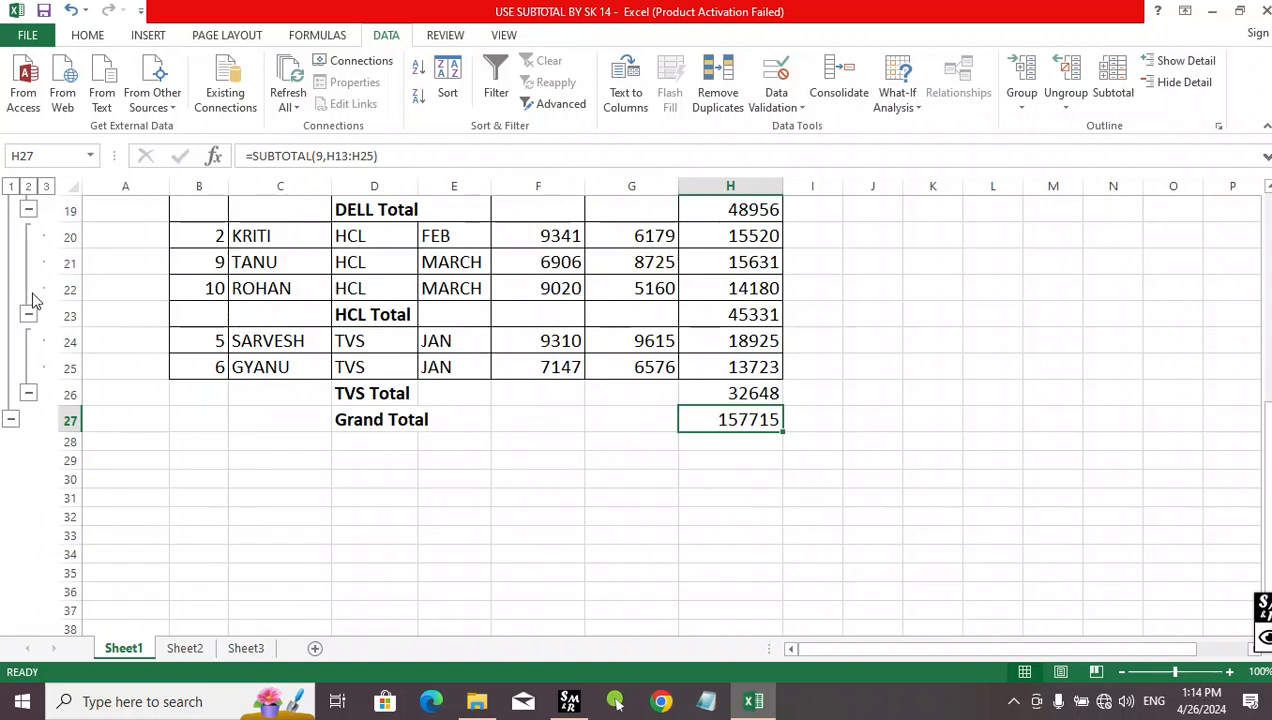
# Step: Collapse the TVS, HCL, DELL and ACER outline groups so only their total rows show
pyautogui.click(28, 393)
pyautogui.click(28, 314)
pyautogui.scroll(2, 40, 340)
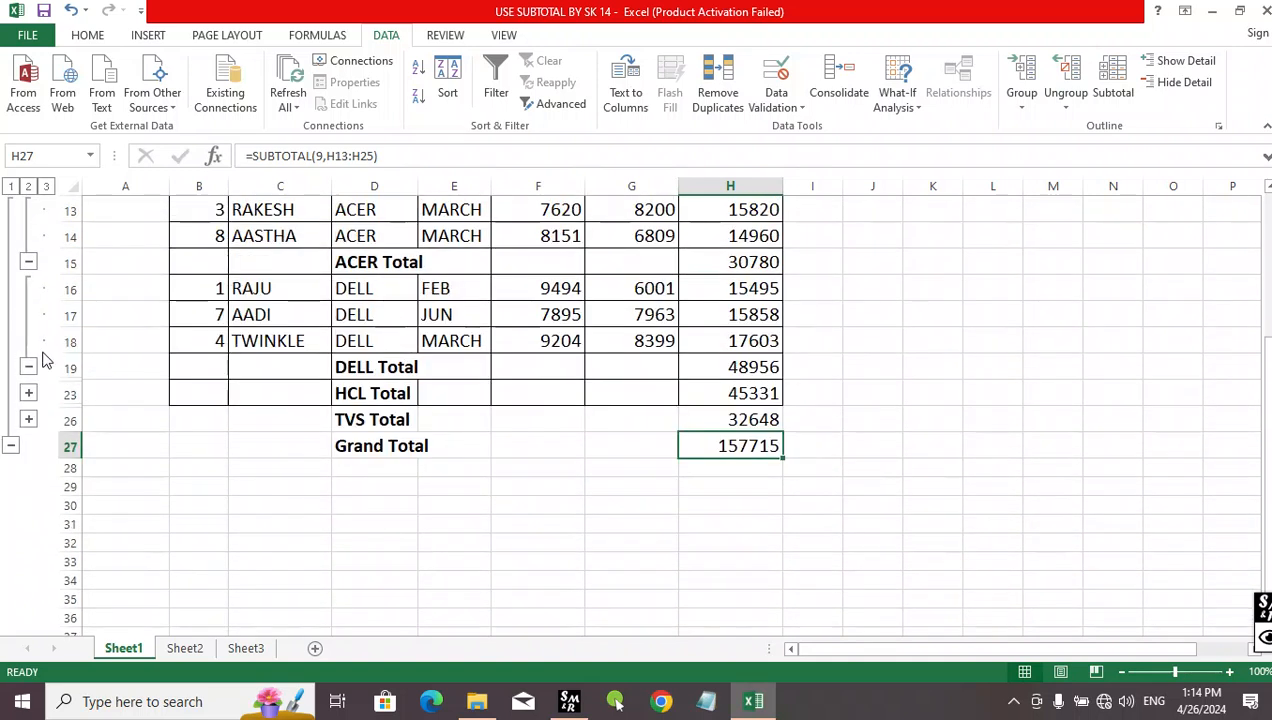
pyautogui.click(28, 367)
pyautogui.scroll(1, 85, 346)
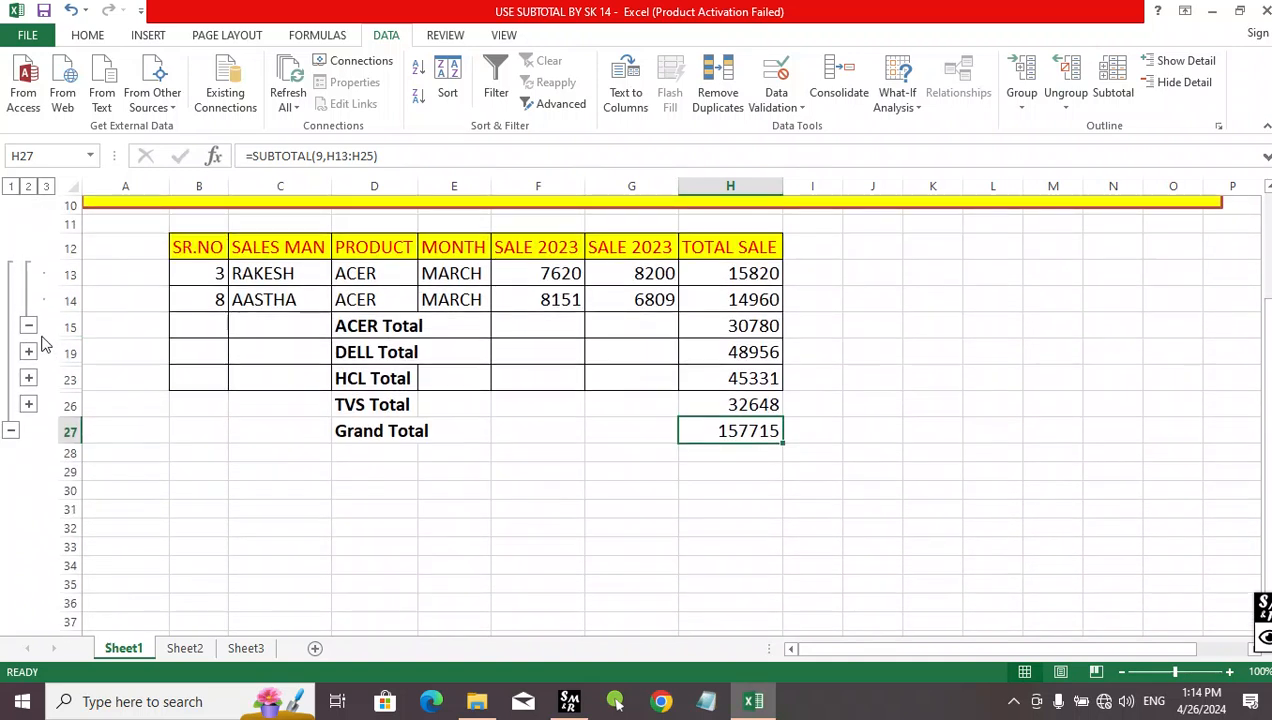
pyautogui.click(29, 326)
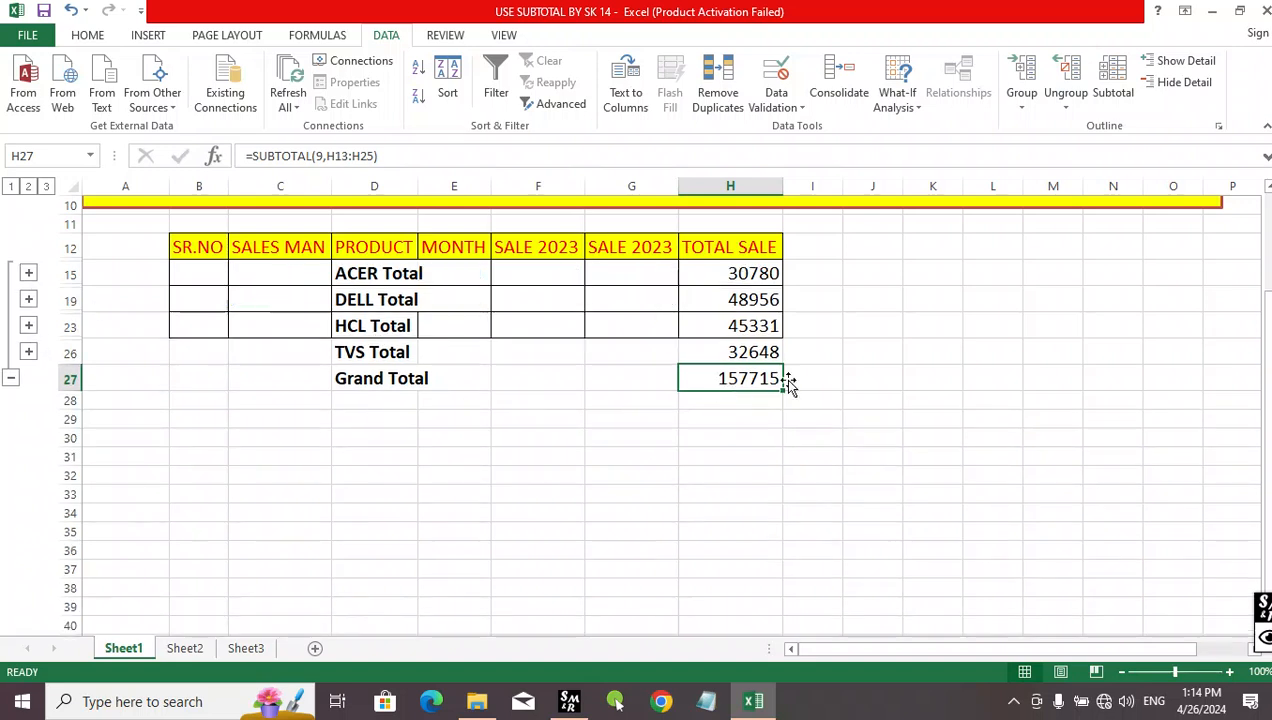
# Step: Examine each product's total and the grand total in the collapsed summary
pyautogui.click(837, 357)
pyautogui.click(376, 270)
pyautogui.click(745, 271)
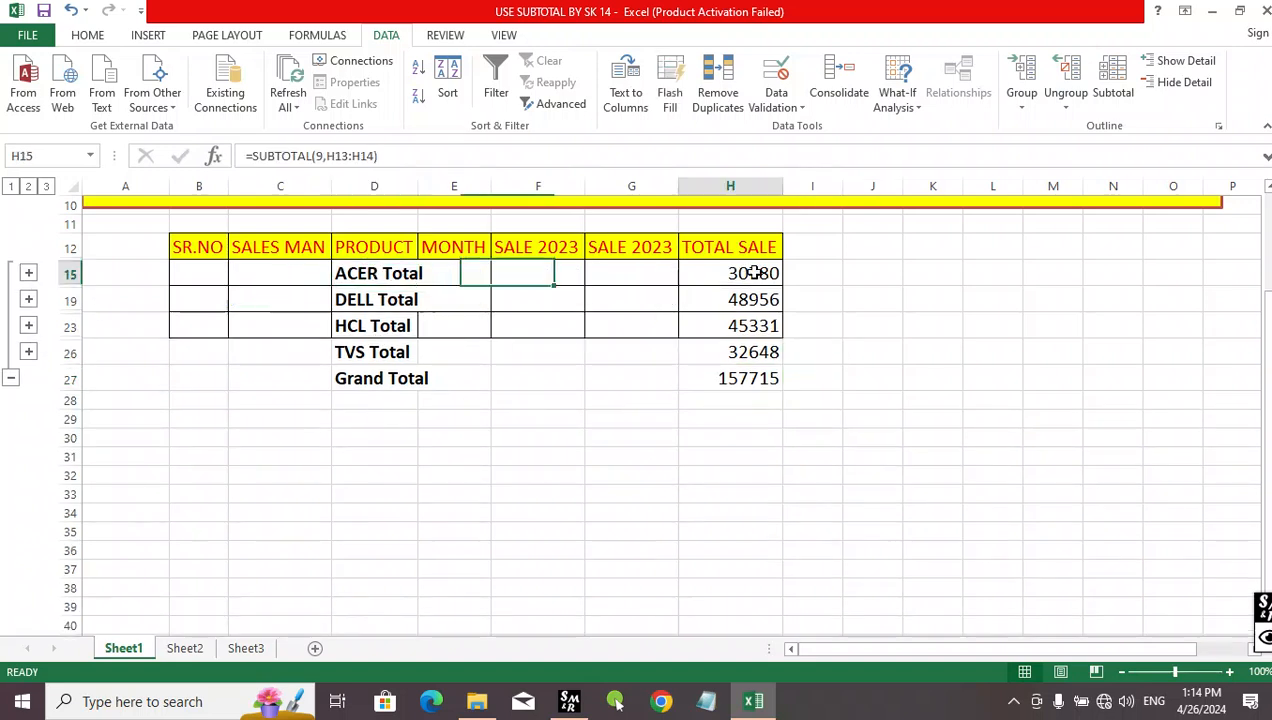
pyautogui.click(371, 305)
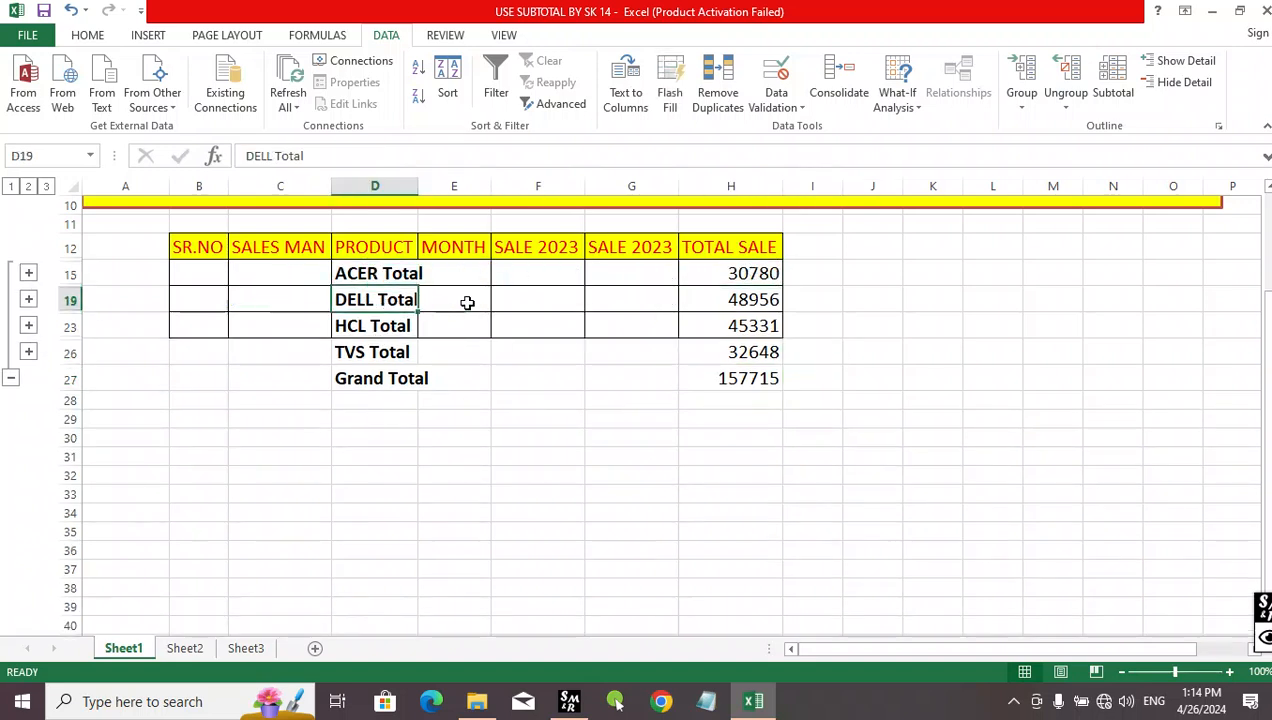
pyautogui.click(710, 297)
pyautogui.click(370, 324)
pyautogui.click(692, 328)
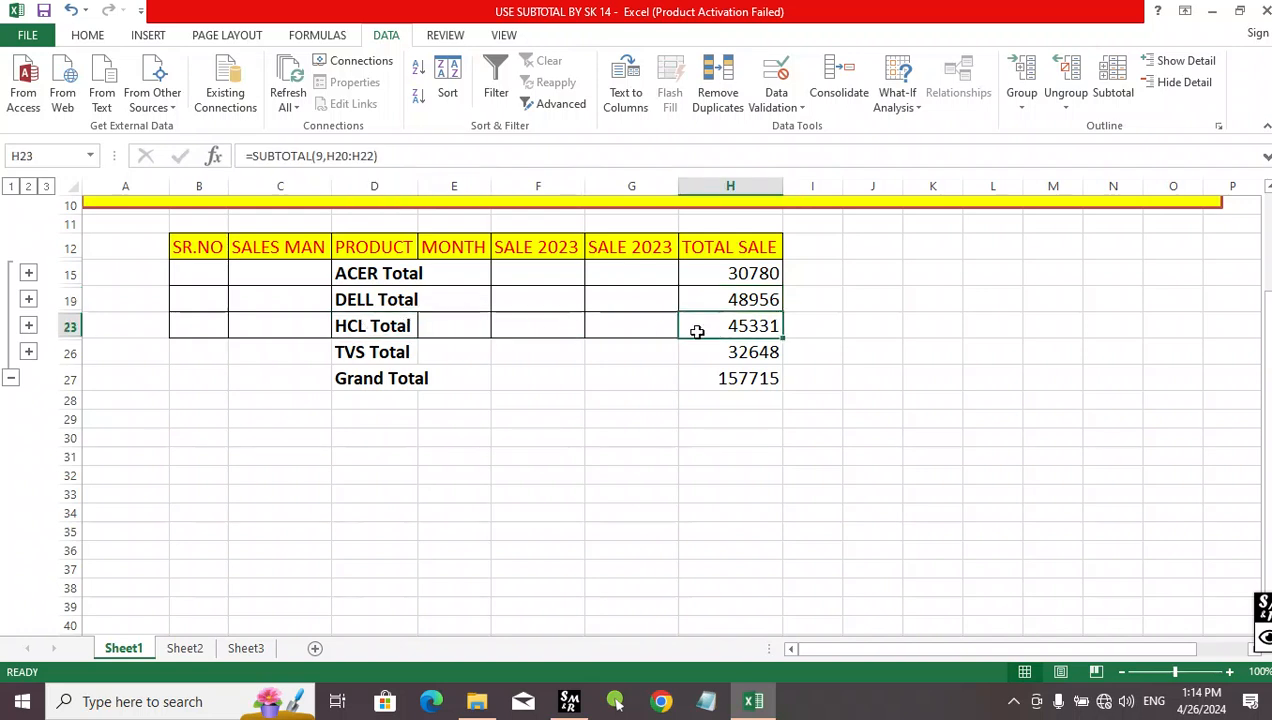
pyautogui.click(374, 352)
pyautogui.click(712, 358)
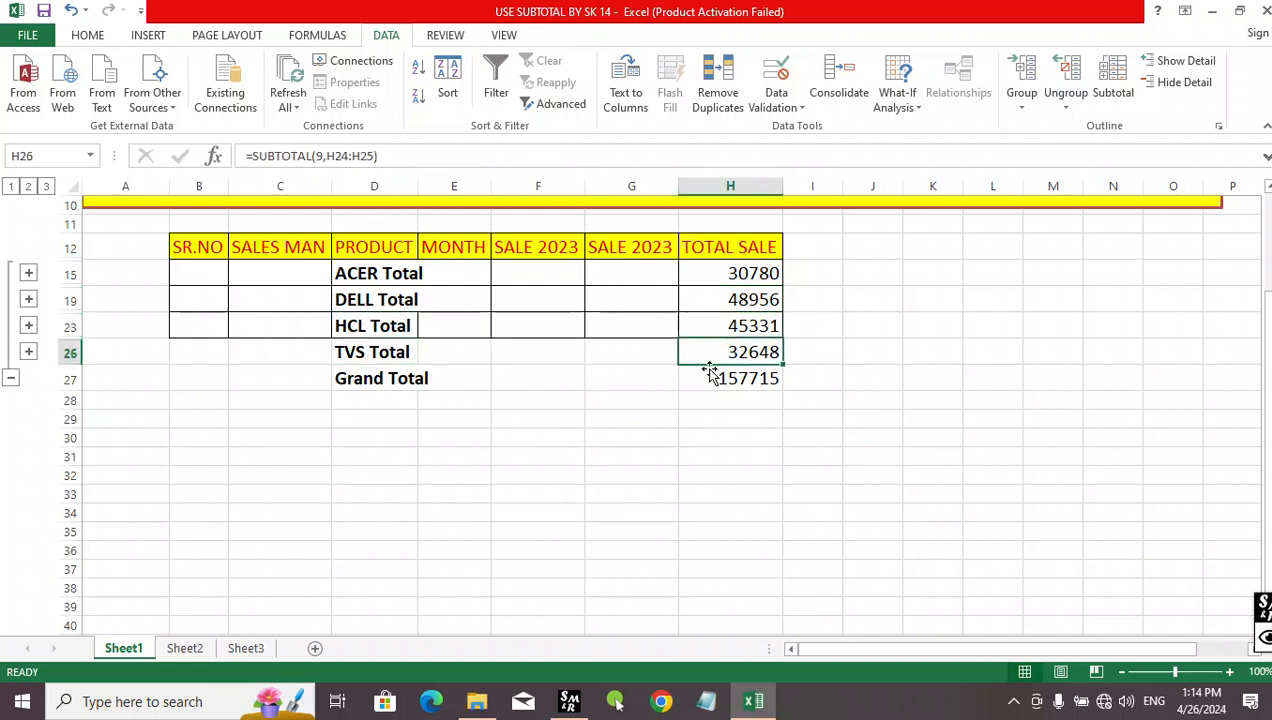
pyautogui.click(375, 378)
pyautogui.click(704, 376)
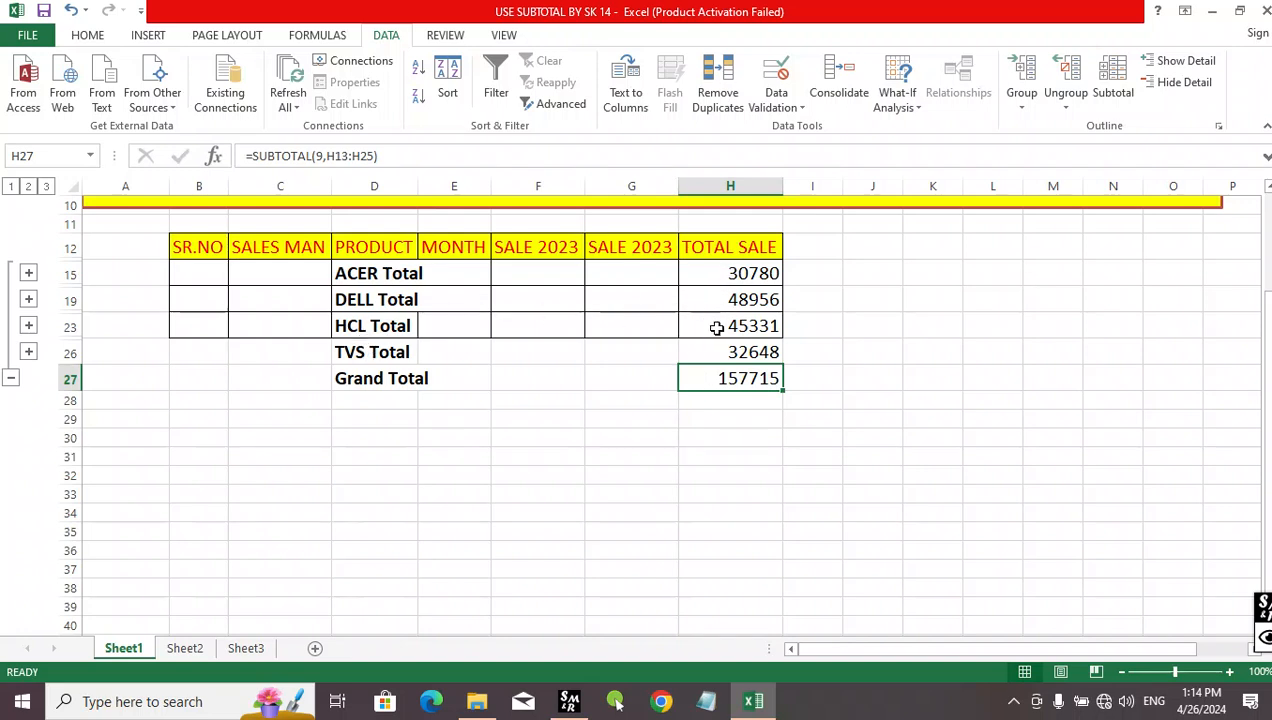
# Step: Expand the ACER, DELL, HCL and TVS outline groups to show their detail rows again
pyautogui.click(28, 273)
pyautogui.click(28, 352)
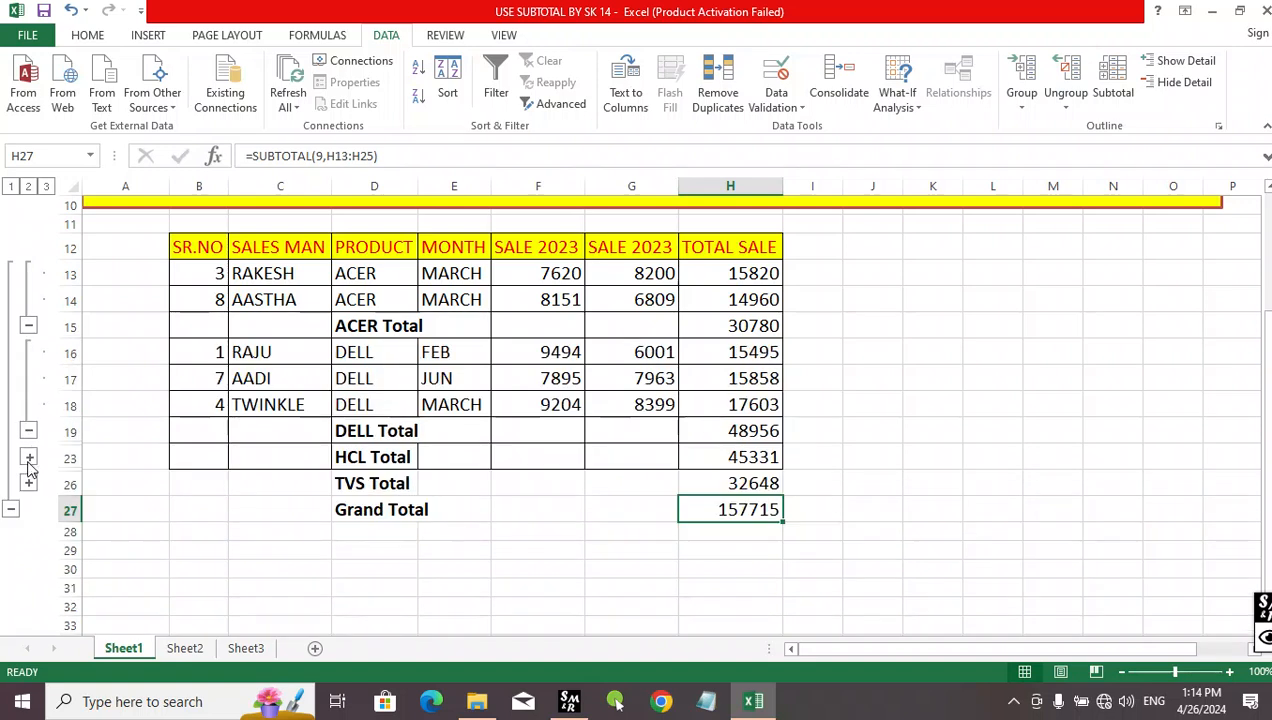
pyautogui.click(28, 458)
pyautogui.click(28, 563)
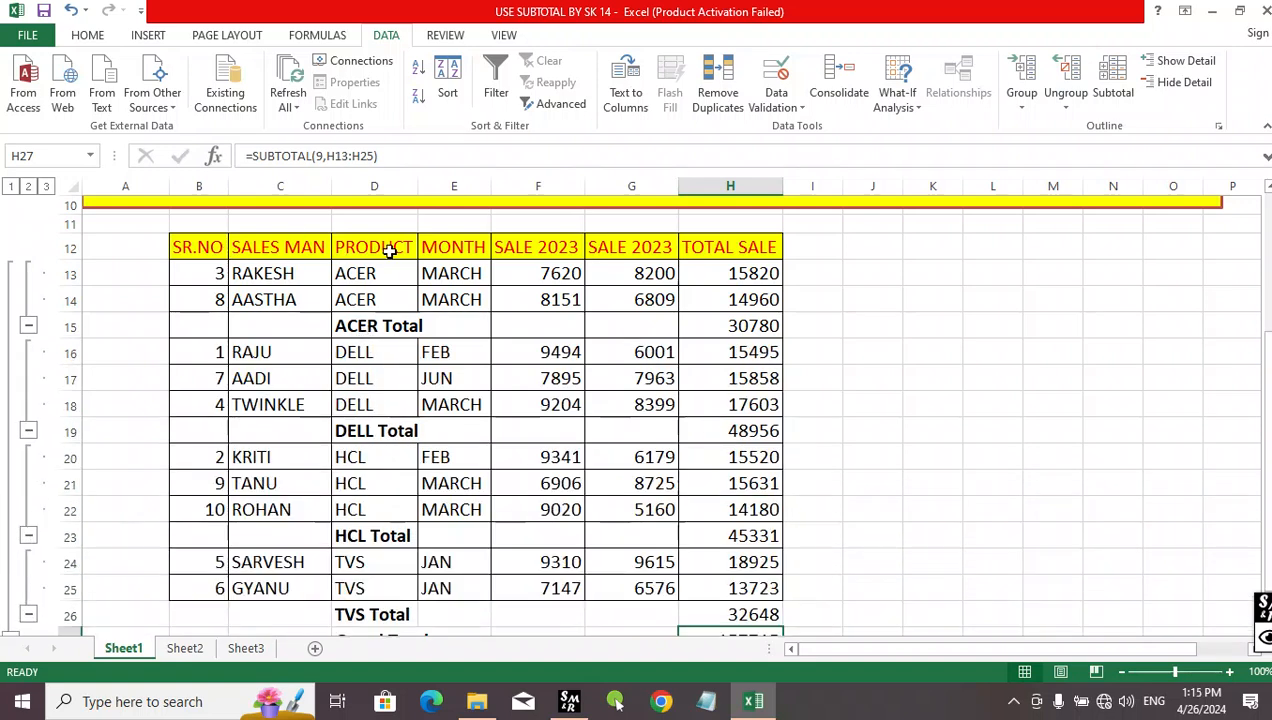
# Step: Replace the product subtotals with the Max of TOTAL SALE at each change in PRODUCT
pyautogui.click(591, 426)
pyautogui.click(1115, 75)
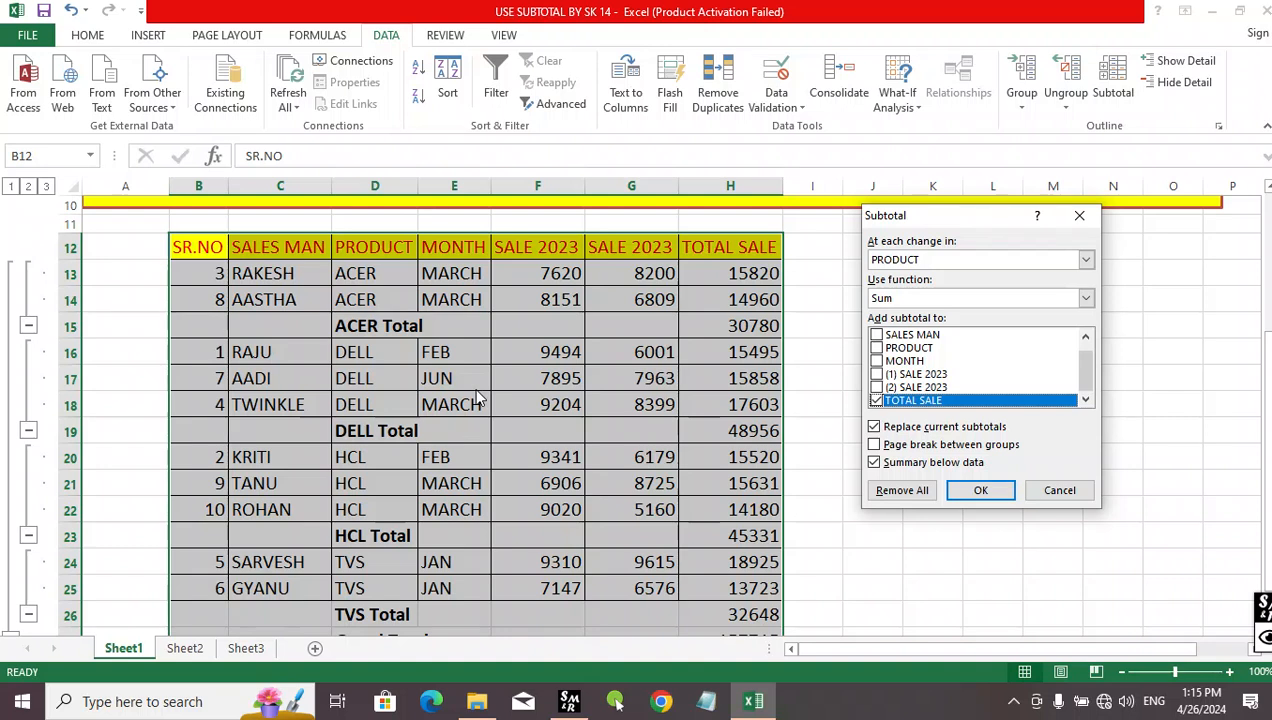
pyautogui.click(896, 302)
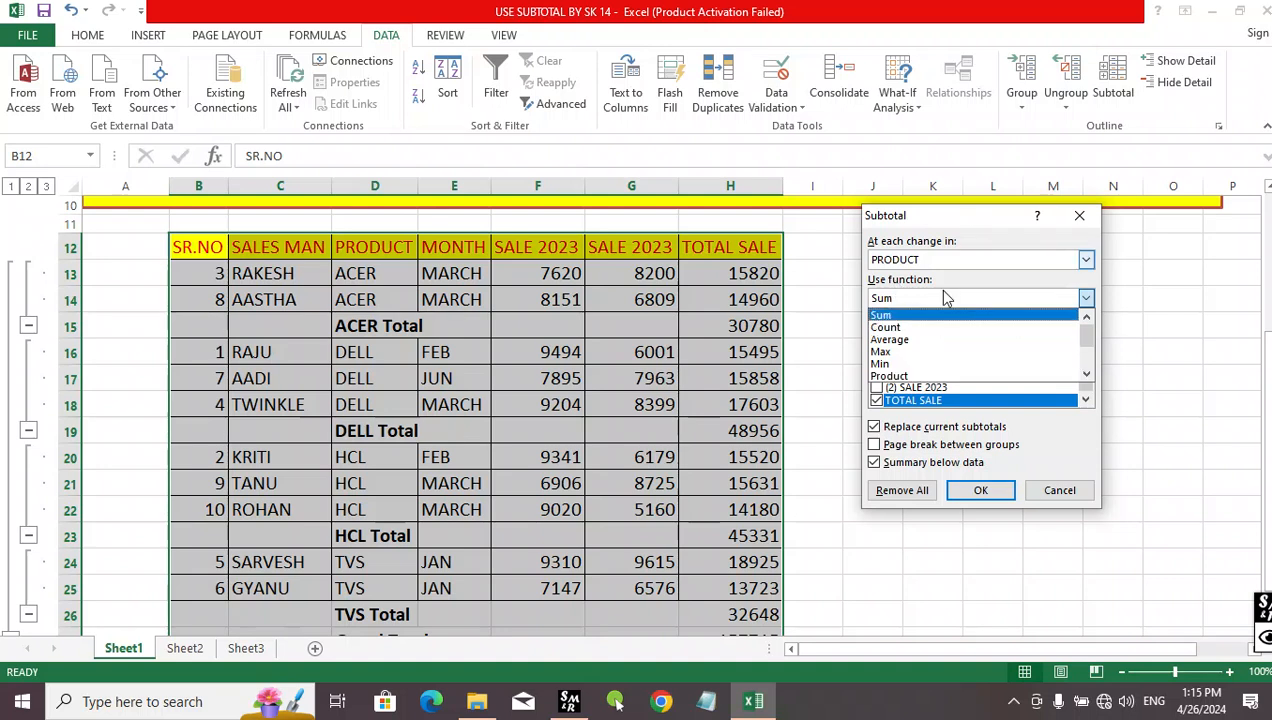
pyautogui.click(886, 353)
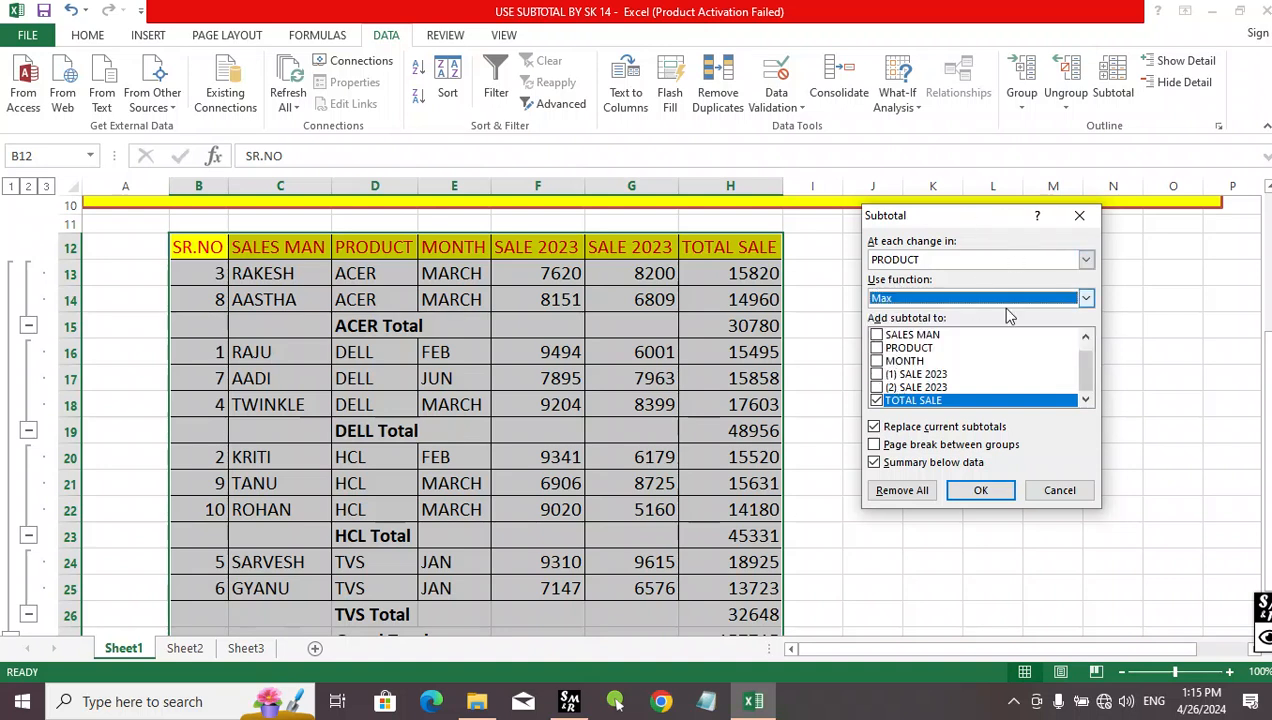
pyautogui.click(978, 490)
pyautogui.click(1025, 406)
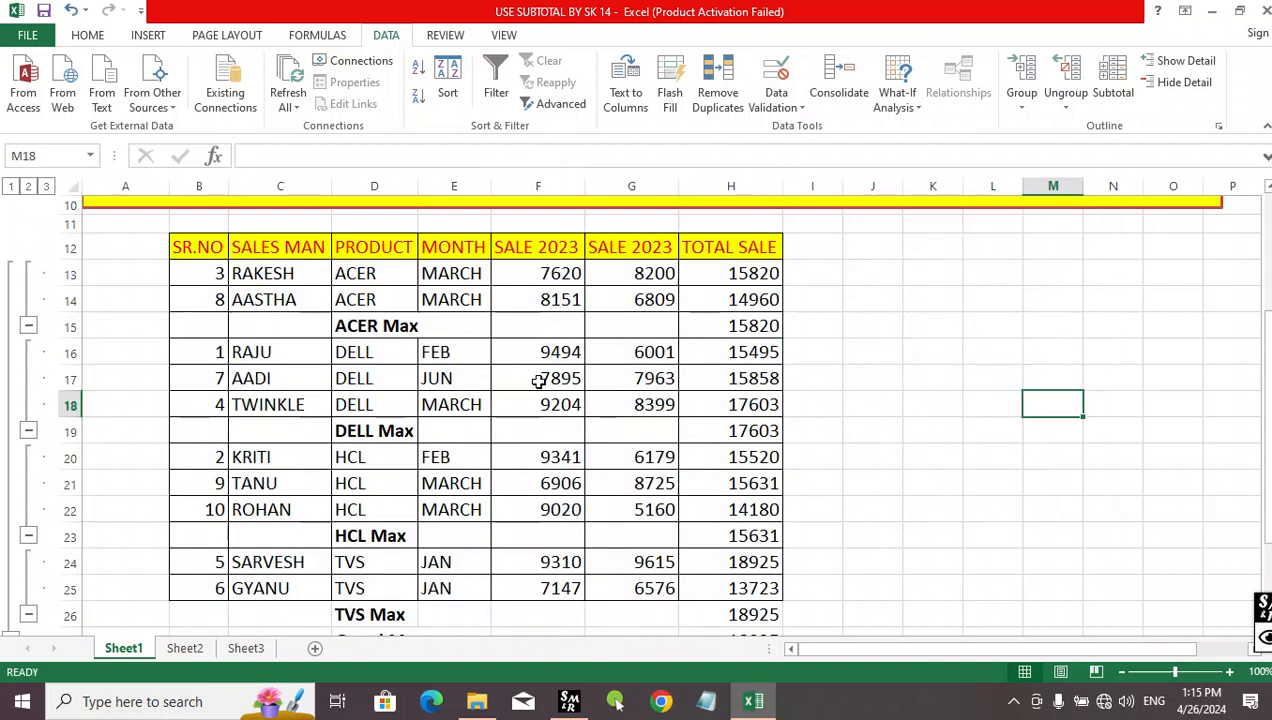
# Step: Examine the ACER, DELL, HCL and Grand Max rows and the SUBTOTAL formulas in their TOTAL SALE cells
pyautogui.click(362, 330)
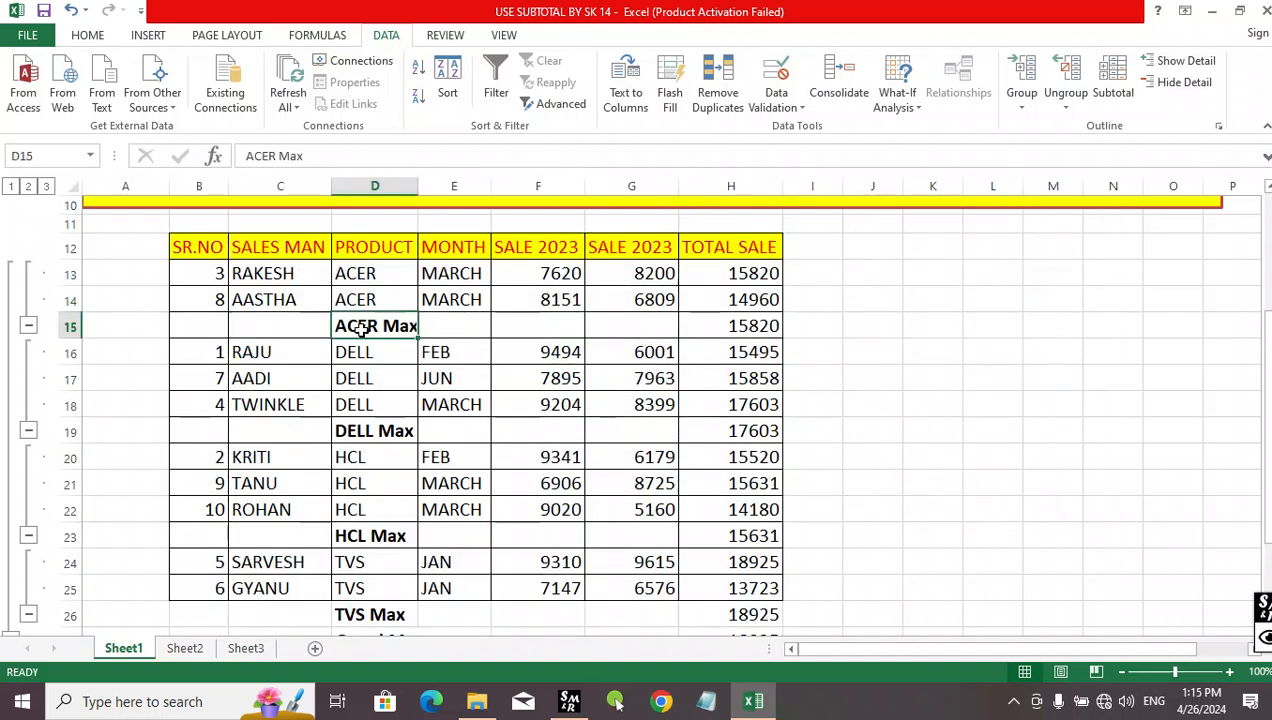
pyautogui.click(714, 324)
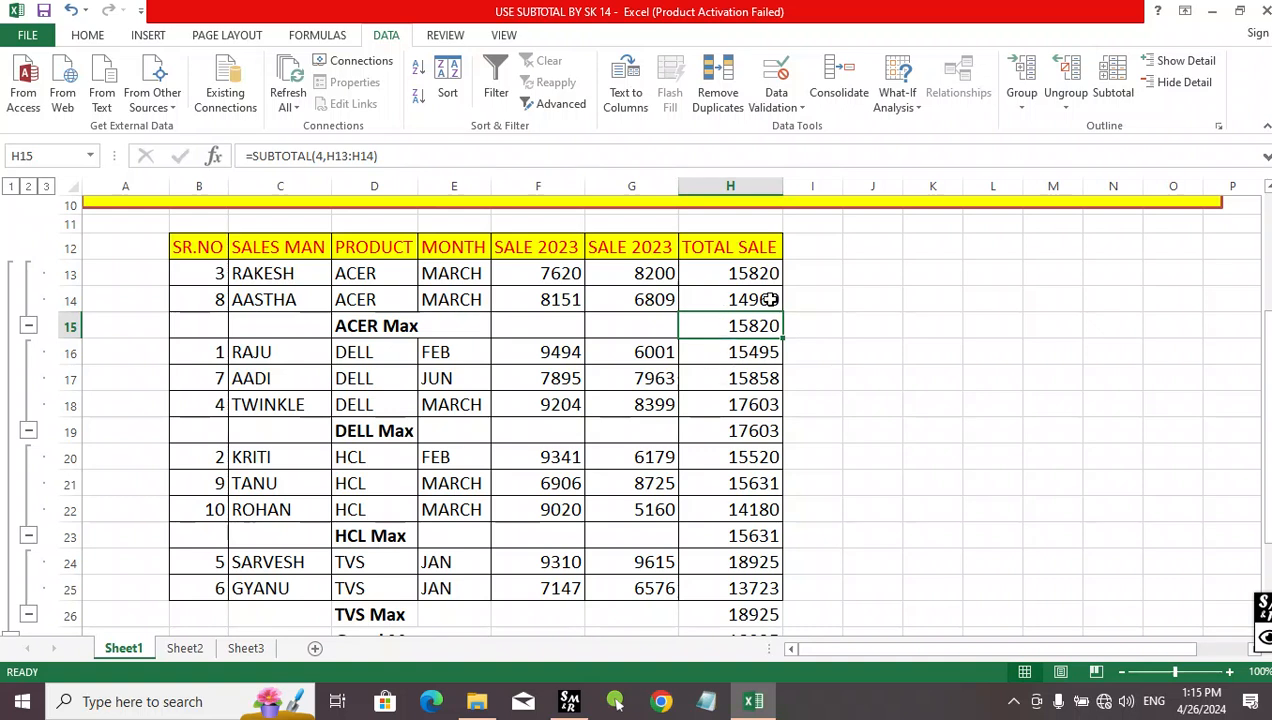
pyautogui.scroll(-1, 681, 456)
pyautogui.click(378, 262)
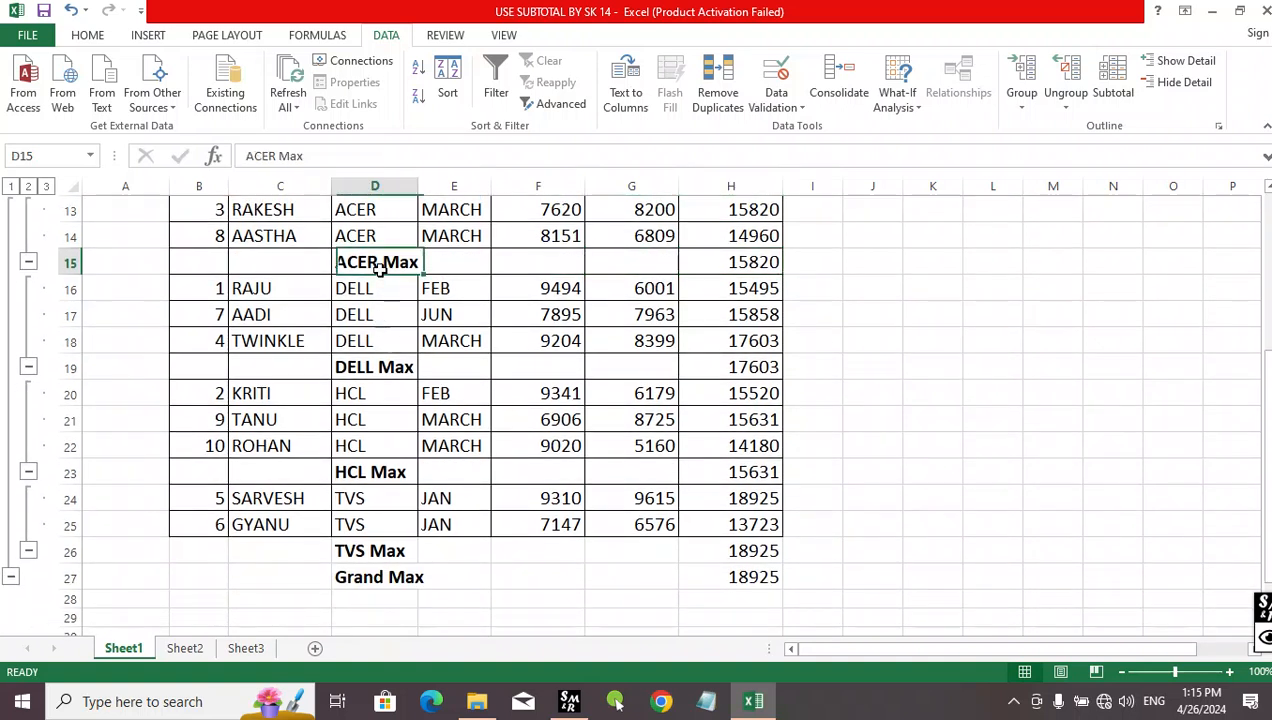
pyautogui.click(744, 262)
pyautogui.click(372, 366)
pyautogui.click(770, 366)
pyautogui.click(384, 470)
pyautogui.click(736, 466)
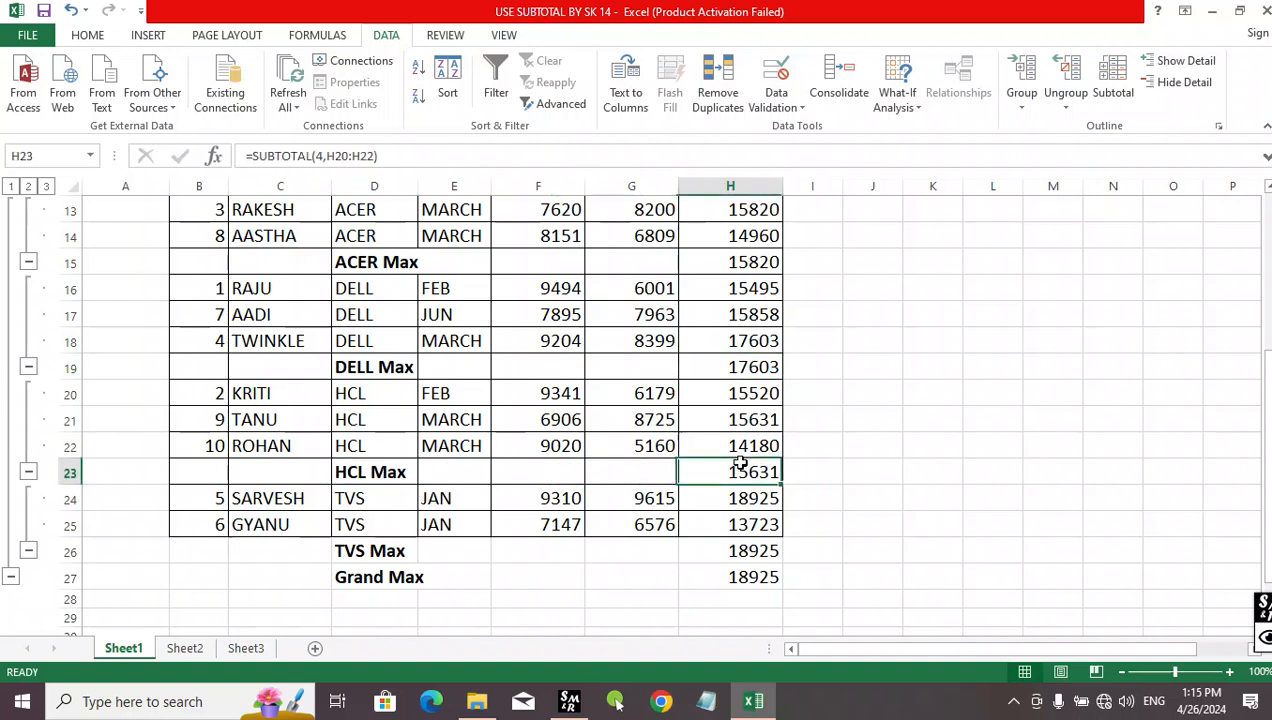
pyautogui.click(344, 584)
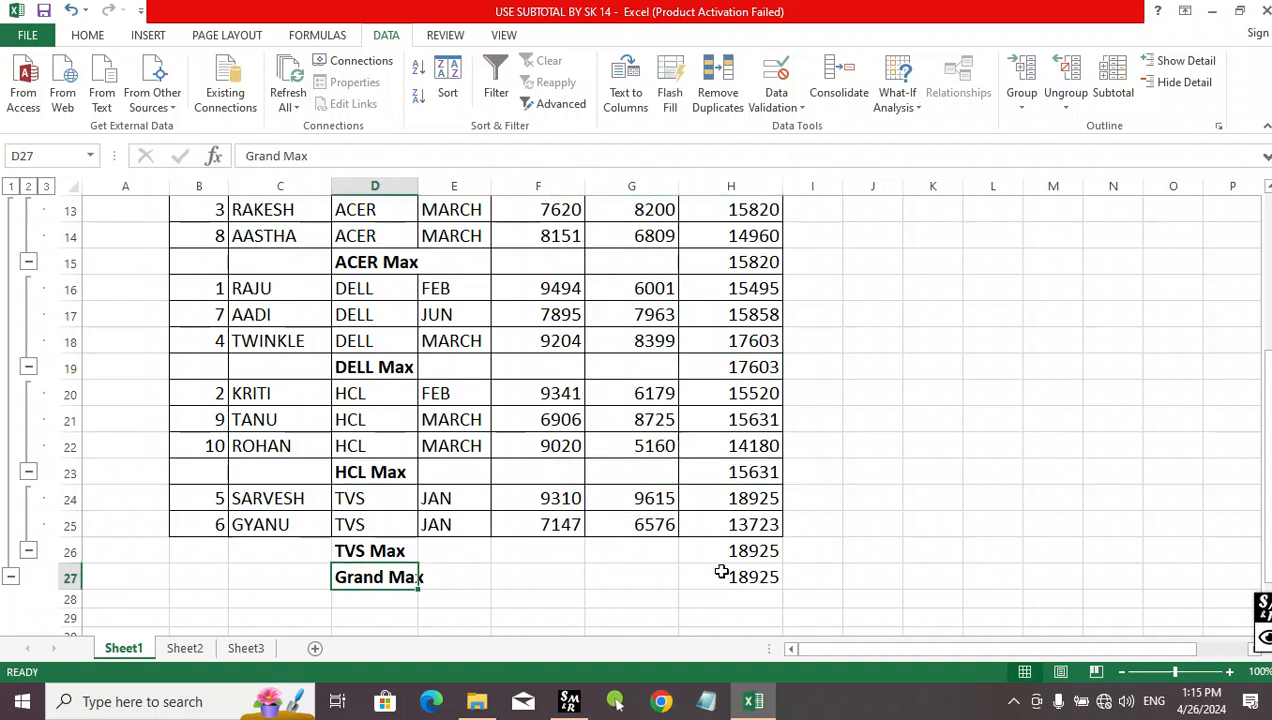
pyautogui.click(722, 572)
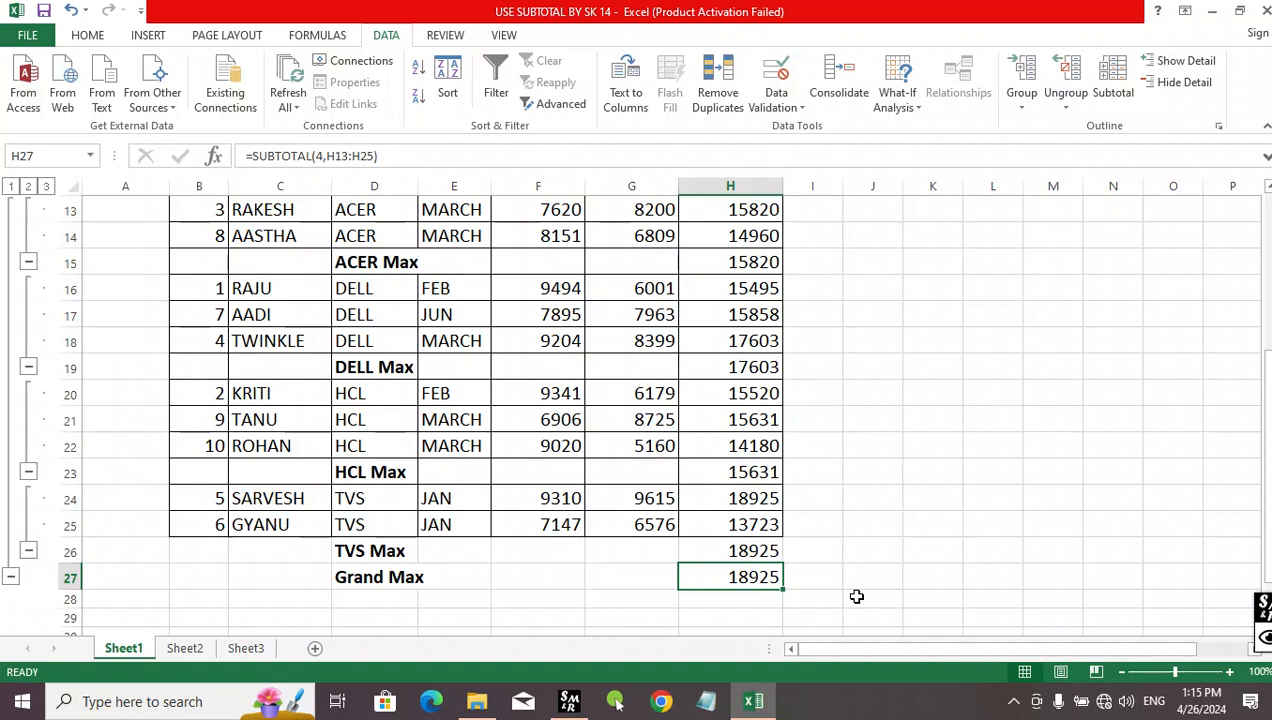
# Step: Add Sum subtotals of TOTAL SALE for each PRODUCT alongside the Max ones, with Replace current subtotals turned off
pyautogui.click(620, 446)
pyautogui.click(613, 362)
pyautogui.scroll(4, 645, 372)
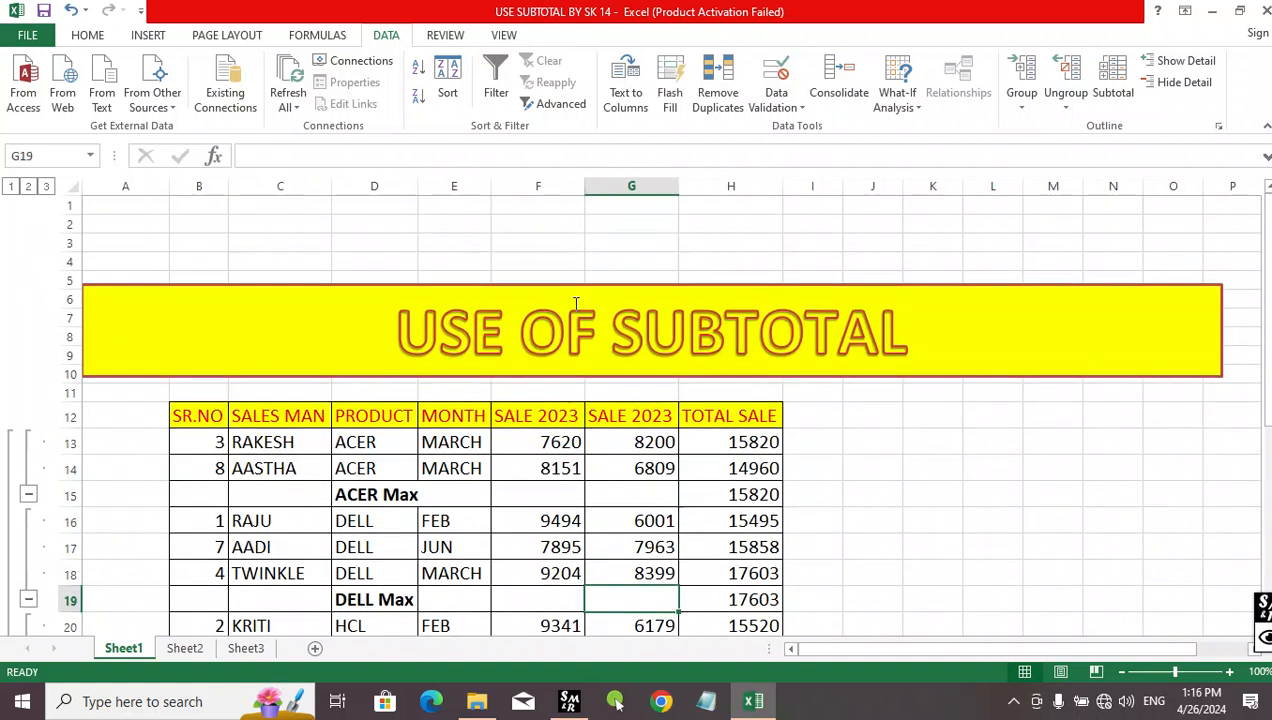
pyautogui.click(1114, 78)
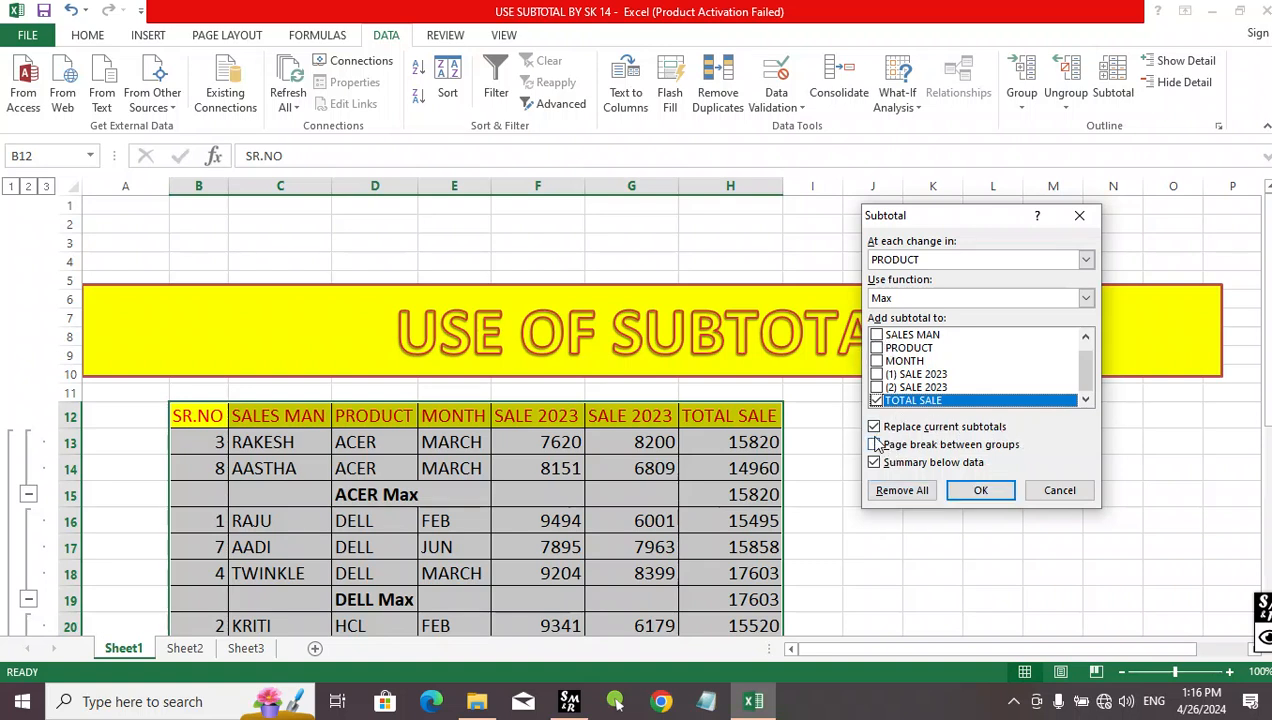
pyautogui.click(875, 428)
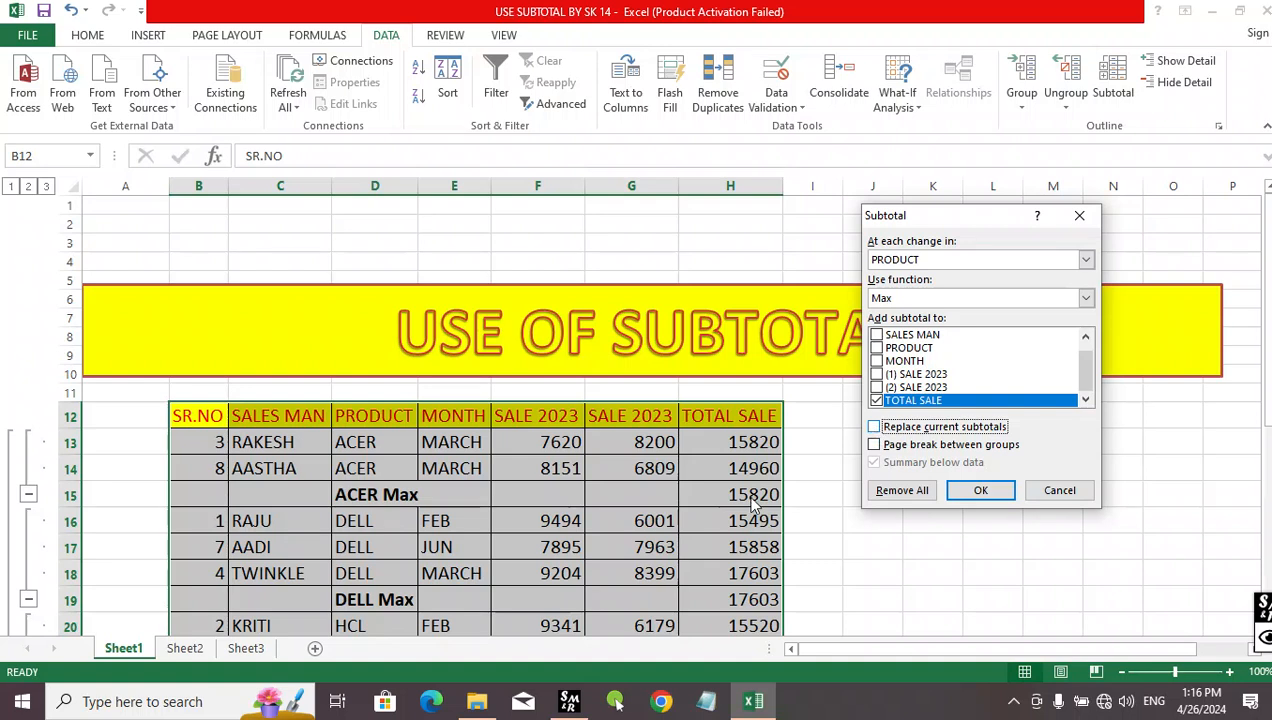
pyautogui.click(920, 300)
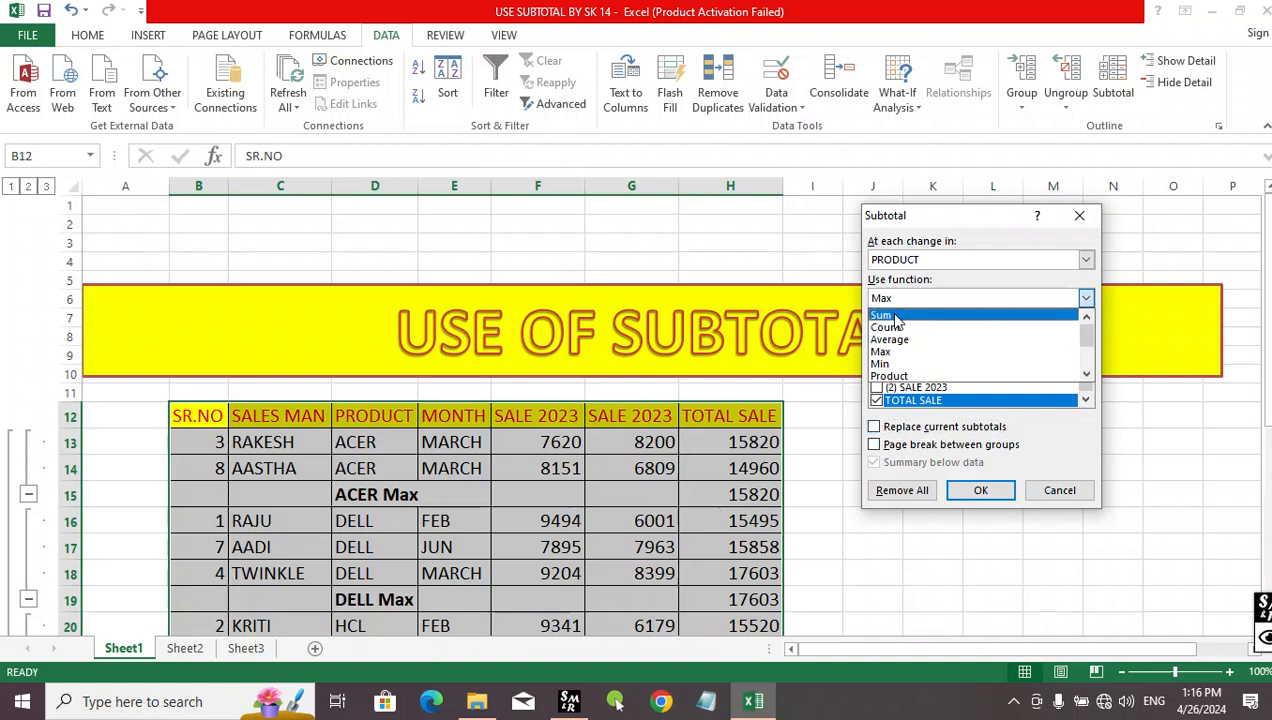
pyautogui.click(898, 312)
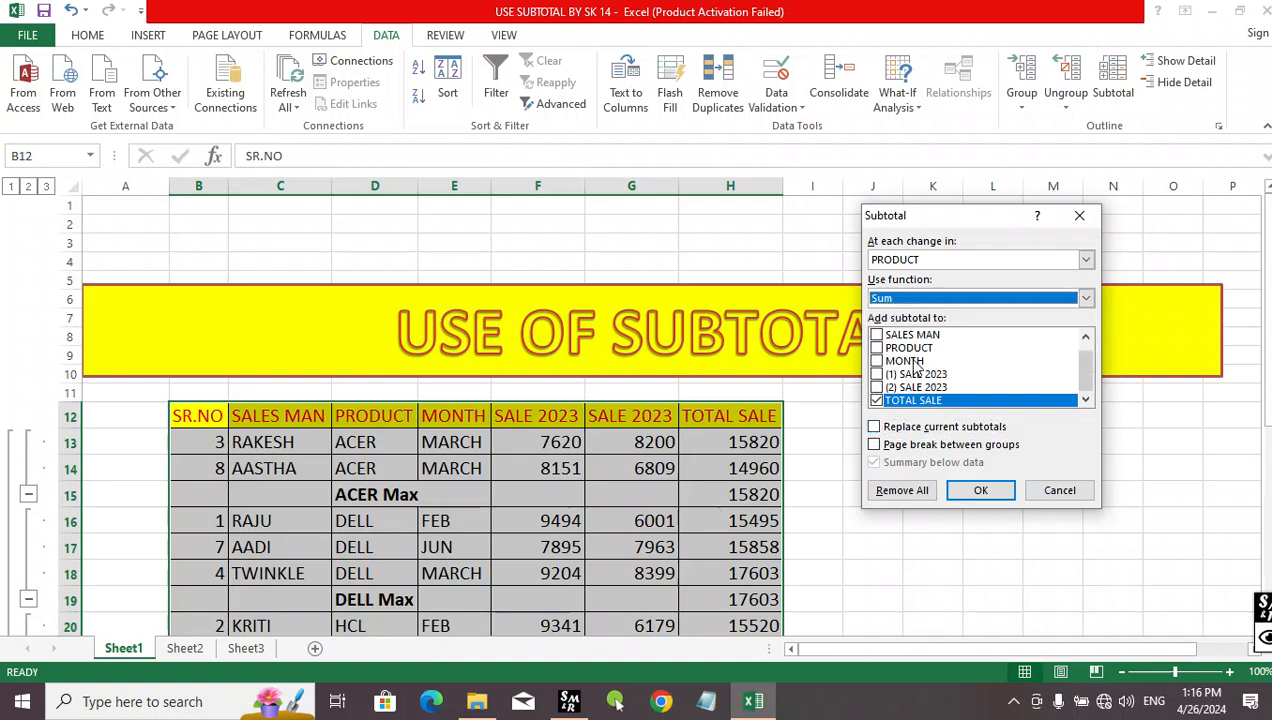
pyautogui.click(980, 490)
# Step: Examine the paired Total and Max rows of the ACER and DELL groups and the SUBTOTAL formulas behind them
pyautogui.scroll(-2, 853, 500)
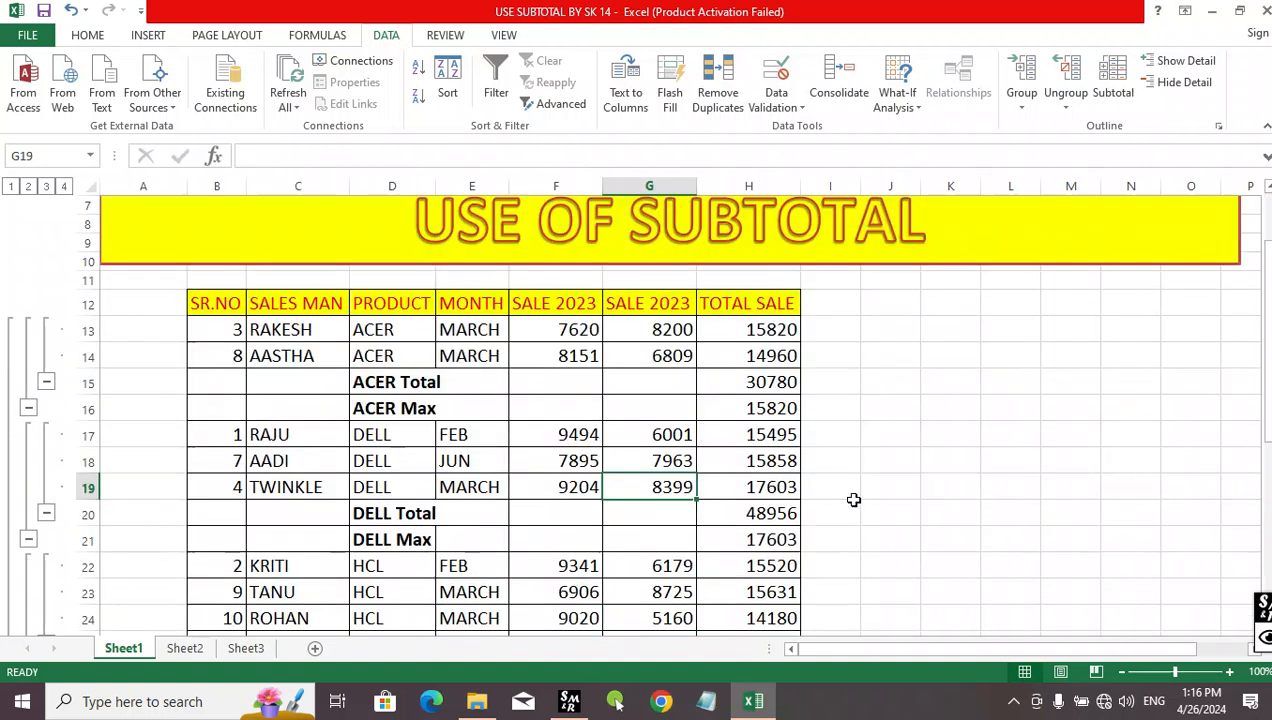
pyautogui.click(372, 388)
pyautogui.click(722, 380)
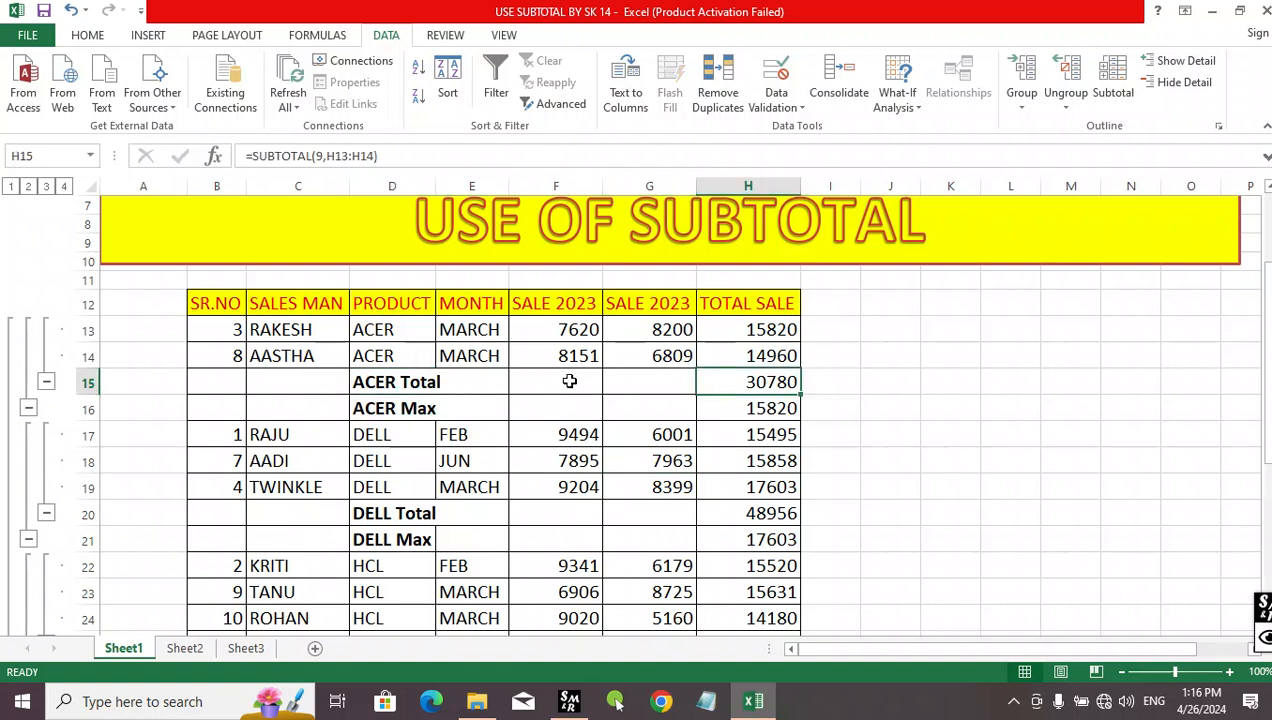
pyautogui.click(418, 403)
pyautogui.click(733, 410)
pyautogui.scroll(-2, 430, 406)
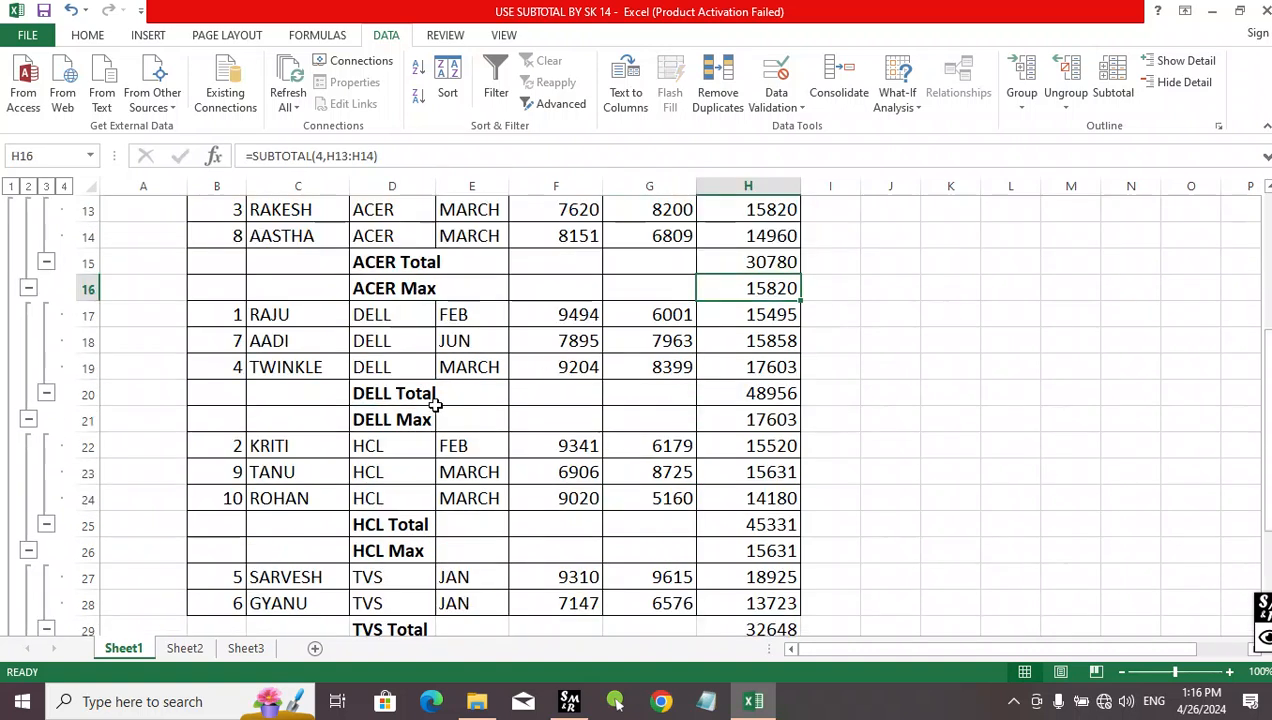
pyautogui.click(400, 393)
pyautogui.click(755, 395)
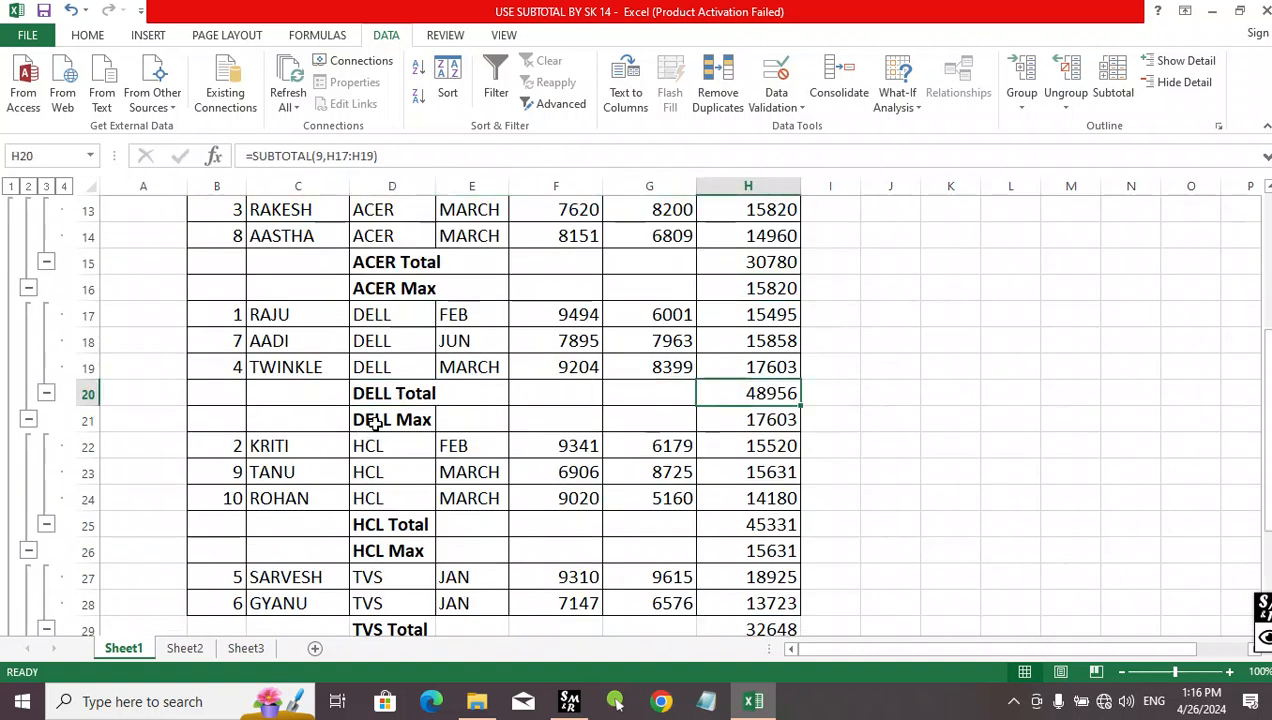
pyautogui.click(372, 419)
pyautogui.click(670, 418)
# Step: Examine the HCL Total and HCL Max rows and the SUBTOTAL formulas in their TOTAL SALE cells
pyautogui.scroll(-1, 662, 430)
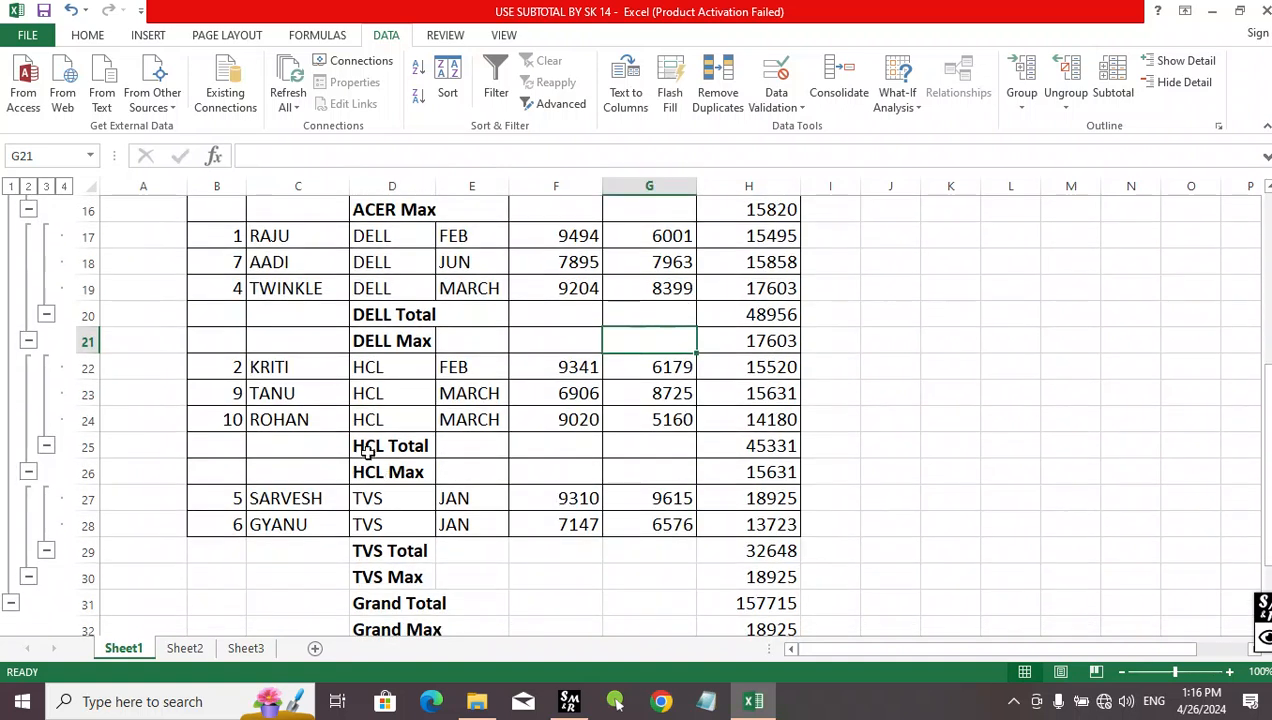
pyautogui.click(420, 446)
pyautogui.click(742, 440)
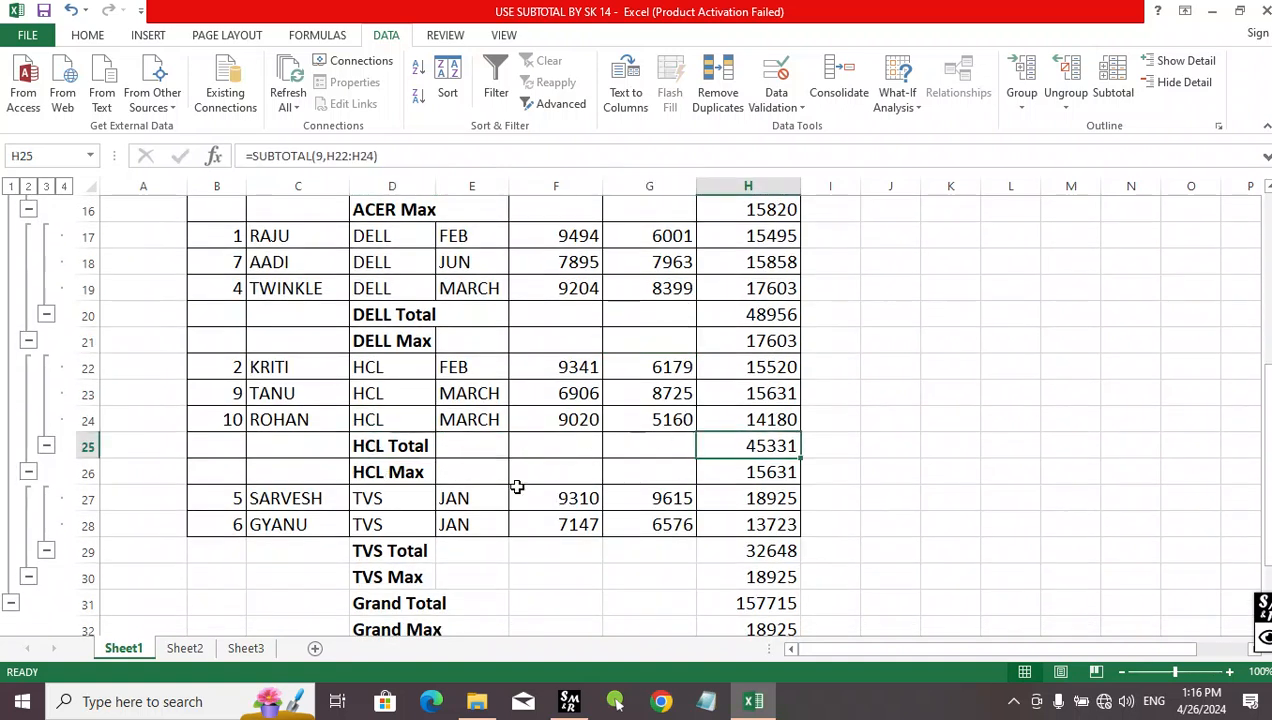
pyautogui.click(372, 476)
pyautogui.click(750, 472)
pyautogui.scroll(4, 755, 480)
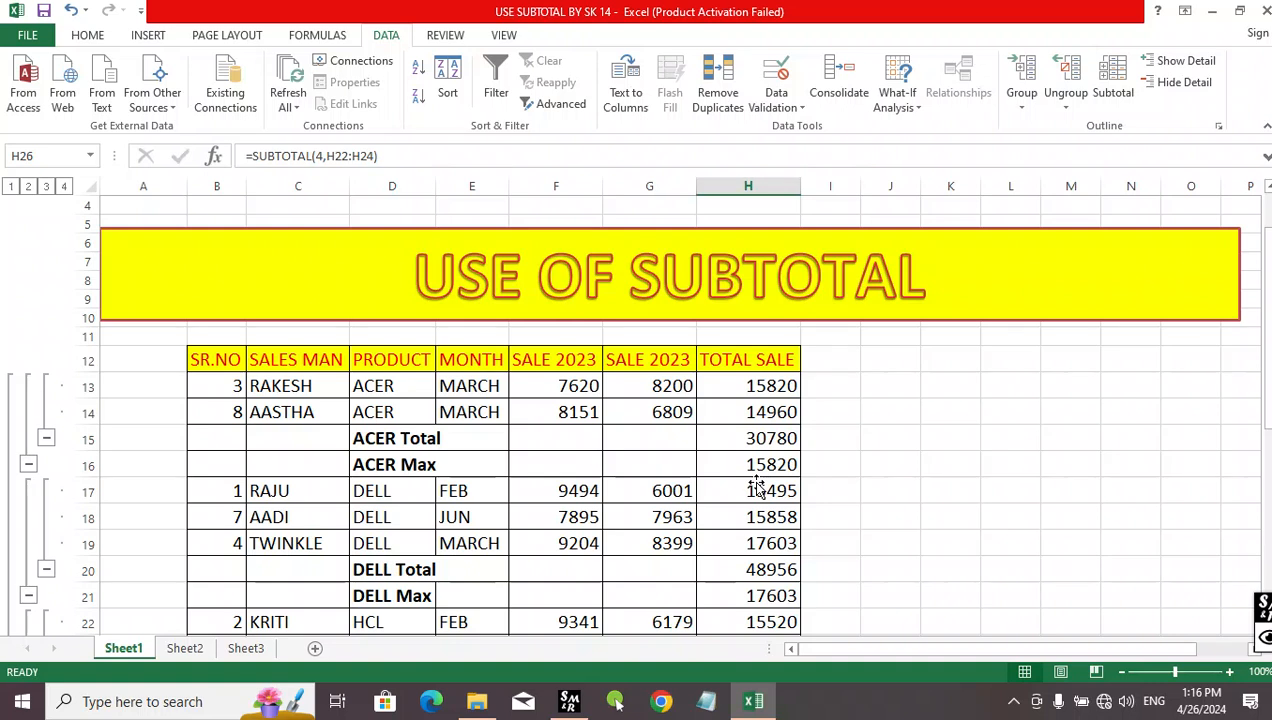
# Step: Review the Page break between groups option in the Subtotal settings without applying any change
pyautogui.click(556, 412)
pyautogui.click(1110, 80)
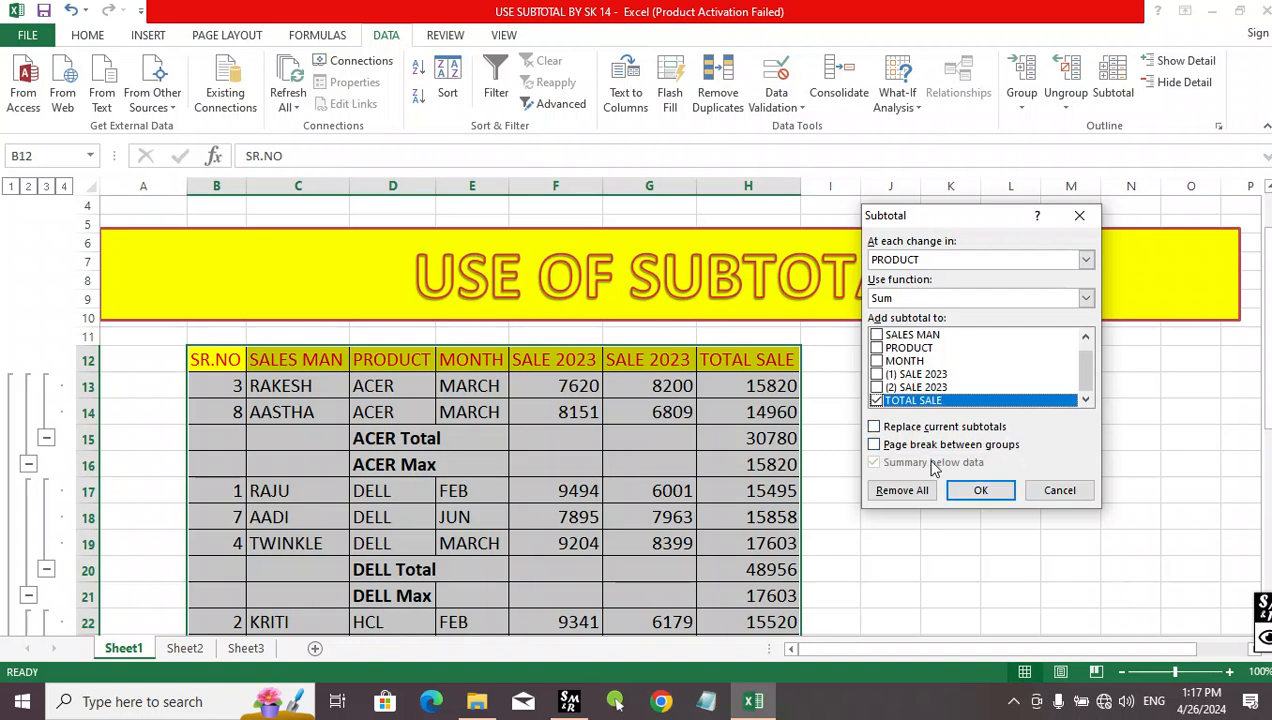
pyautogui.click(1059, 490)
# Step: Check in the print preview how the subtotaled table is laid out on the page and return to the sheet
pyautogui.click(548, 436)
pyautogui.click(25, 38)
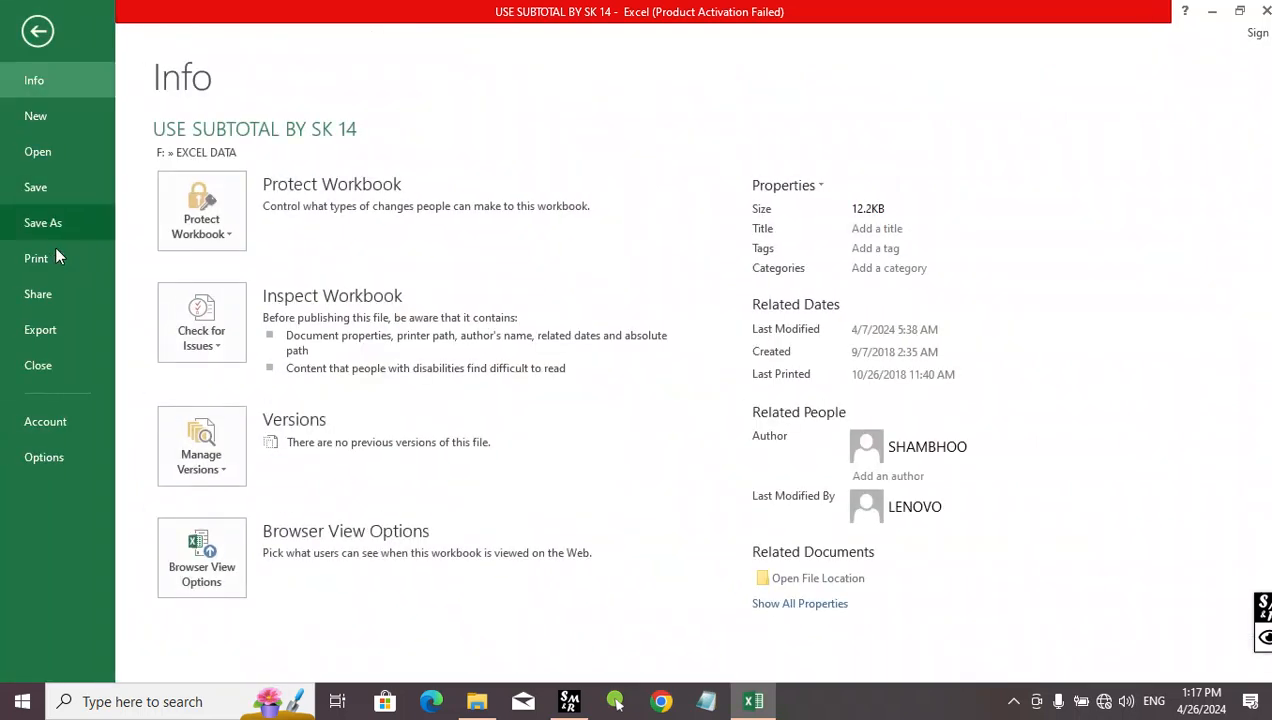
pyautogui.click(40, 262)
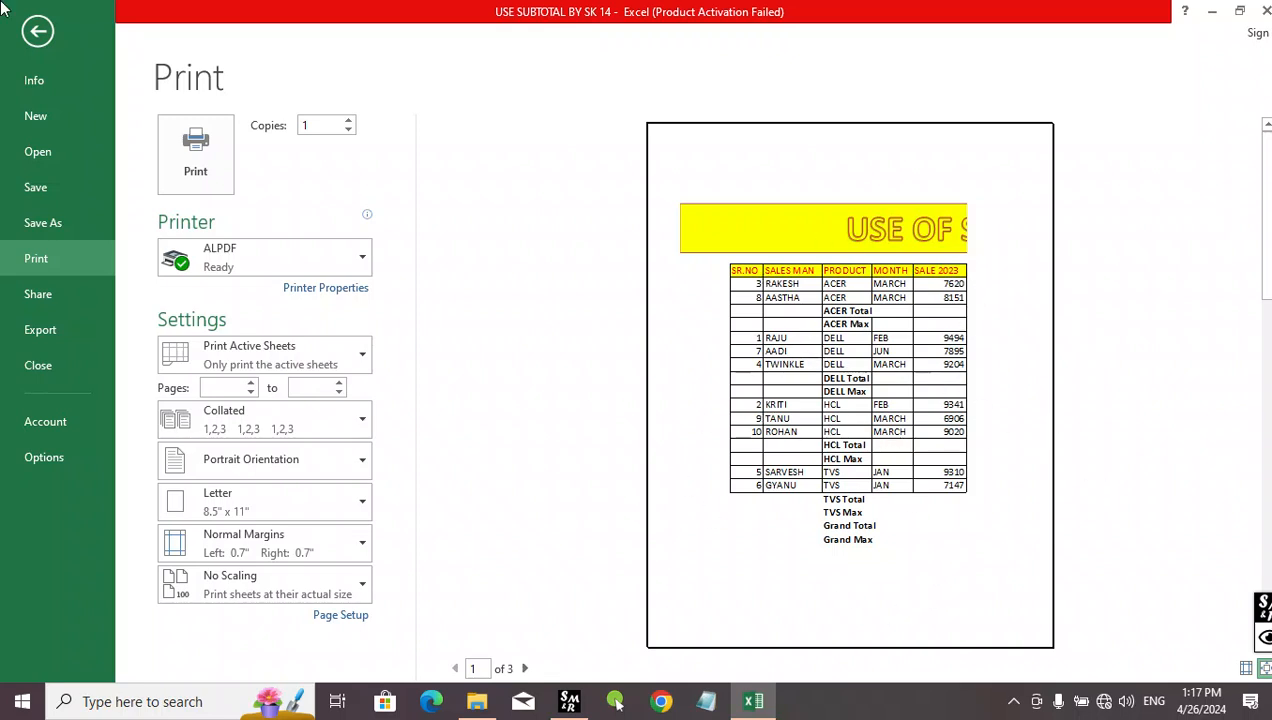
pyautogui.click(40, 28)
pyautogui.click(733, 408)
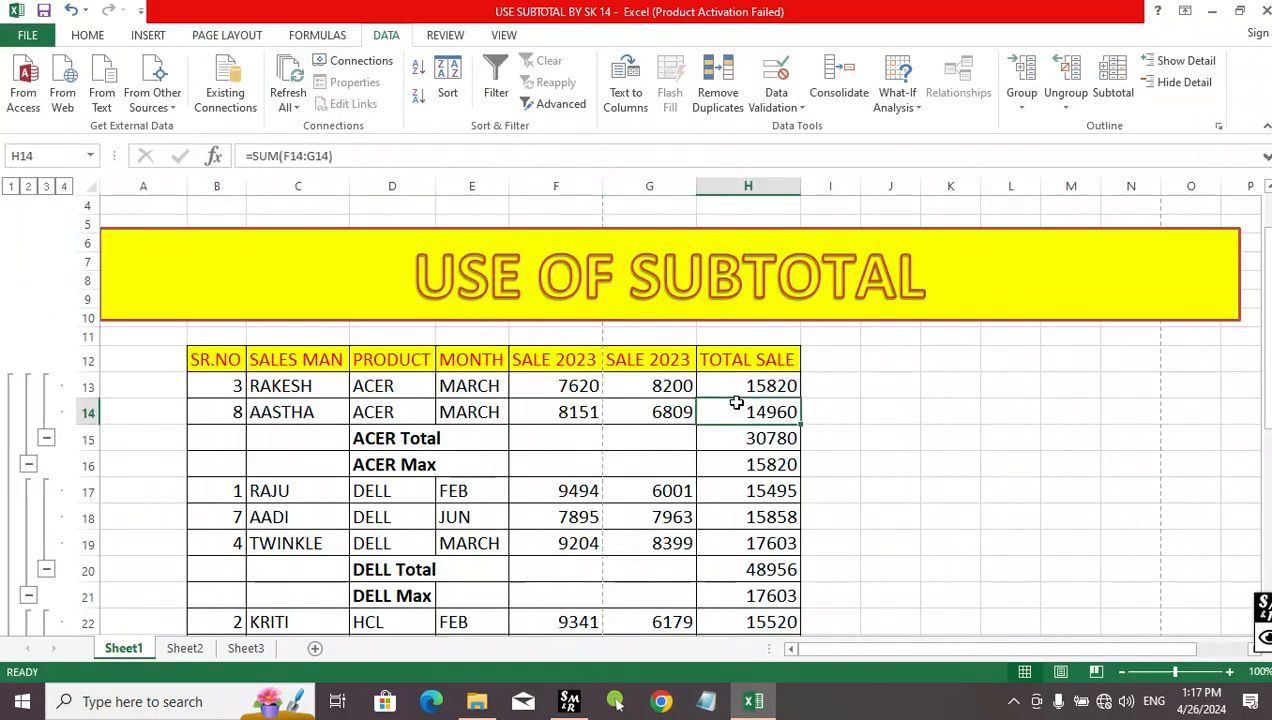
# Step: Apply the Sum subtotal of TOTAL SALE by PRODUCT again with Page break between groups turned on, keeping the existing subtotals
pyautogui.click(562, 458)
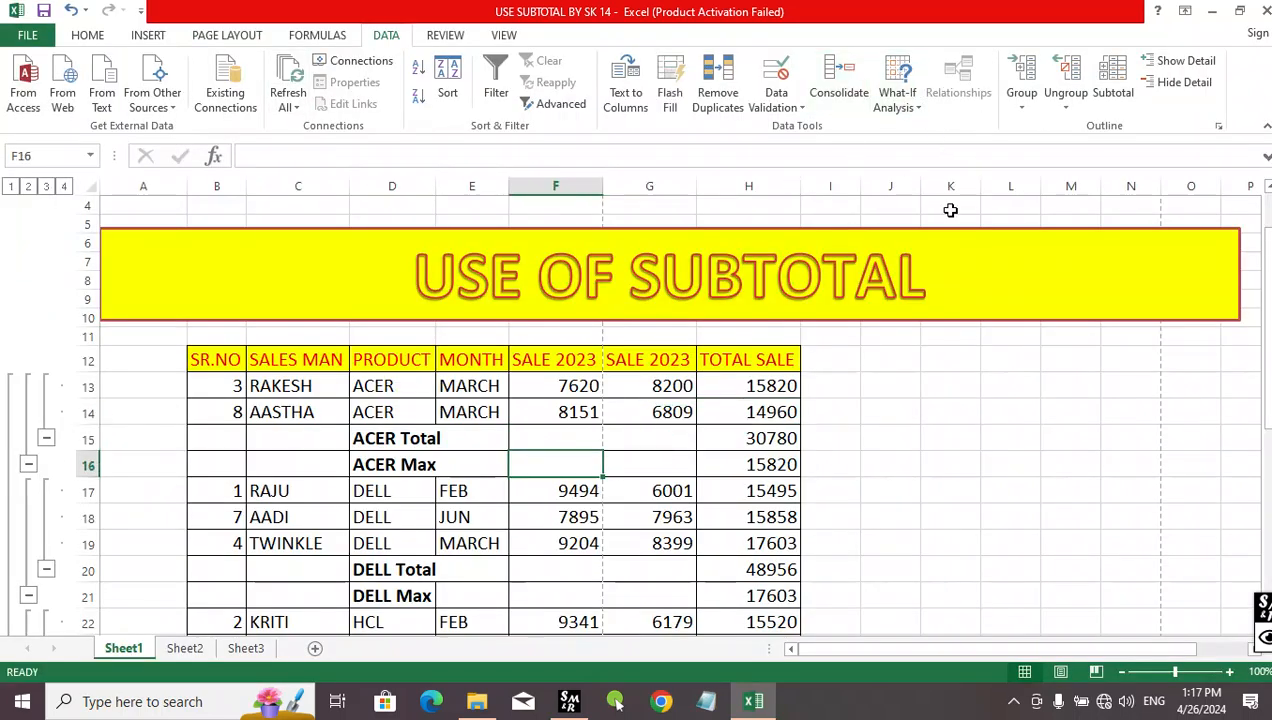
pyautogui.click(1113, 85)
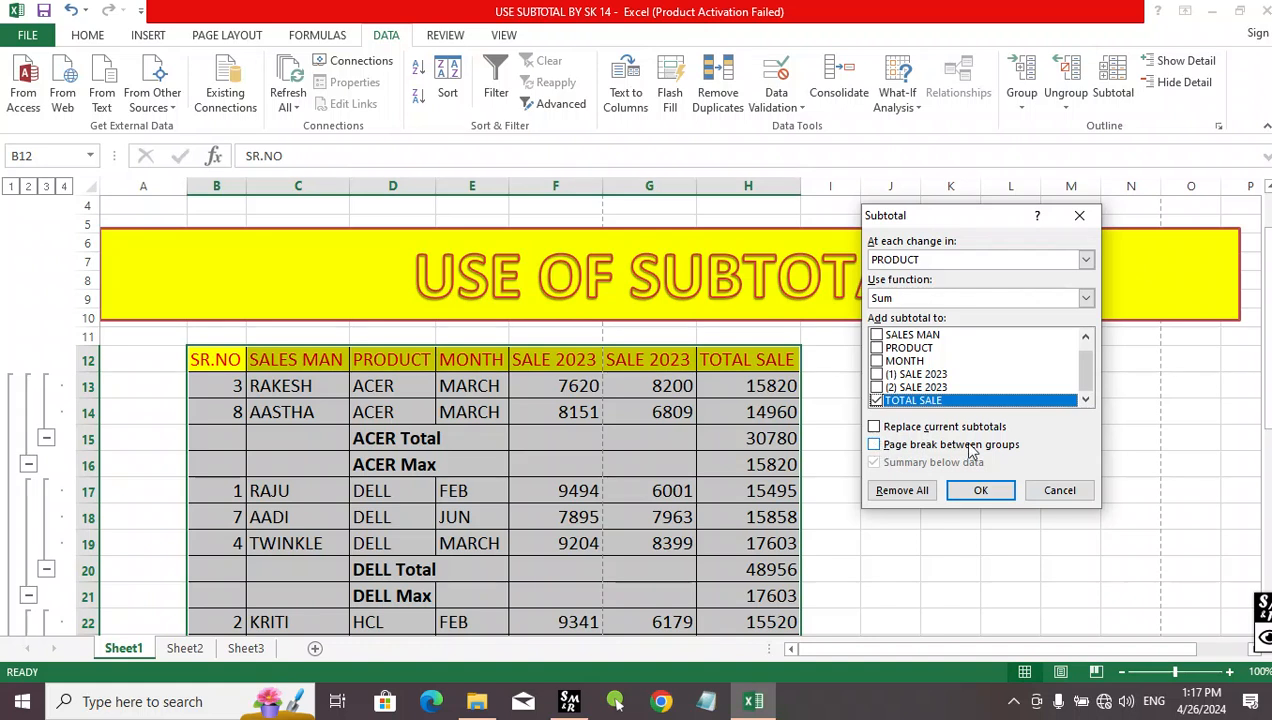
pyautogui.click(875, 445)
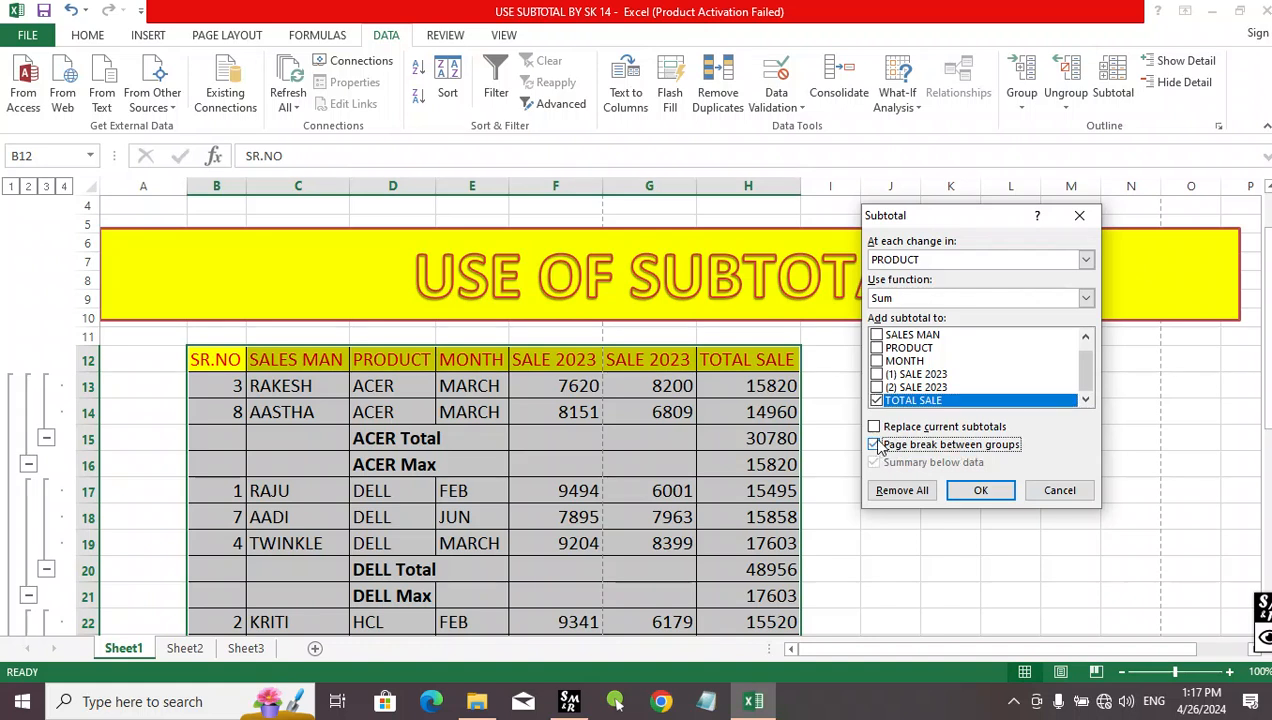
pyautogui.click(972, 490)
pyautogui.click(560, 455)
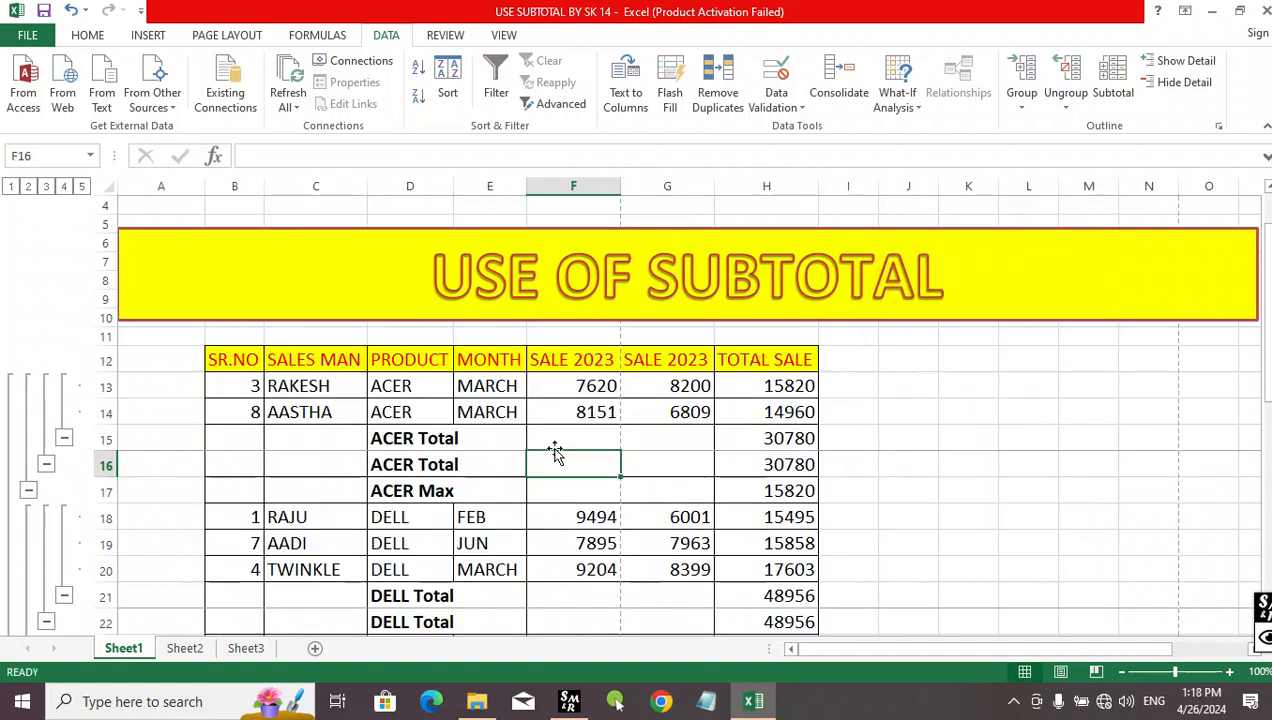
# Step: Page through the print preview to check how the product groups are split across pages, ending on the first page
pyautogui.click(14, 40)
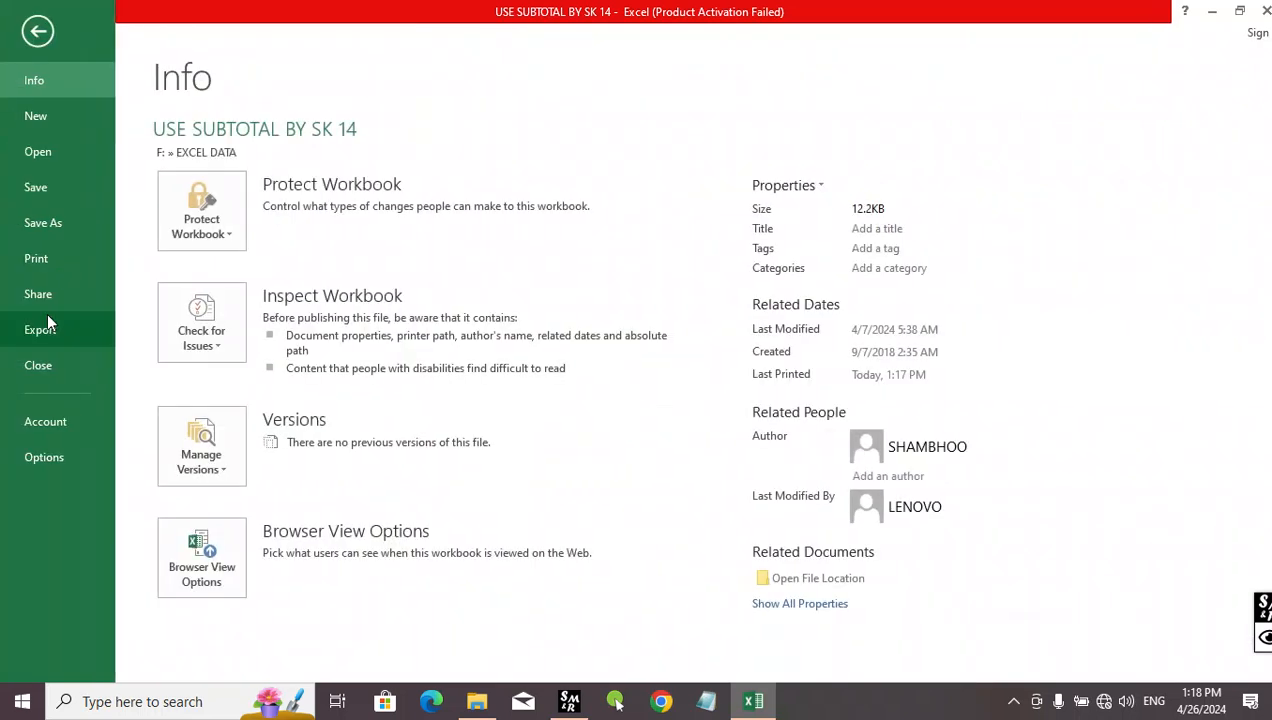
pyautogui.click(38, 258)
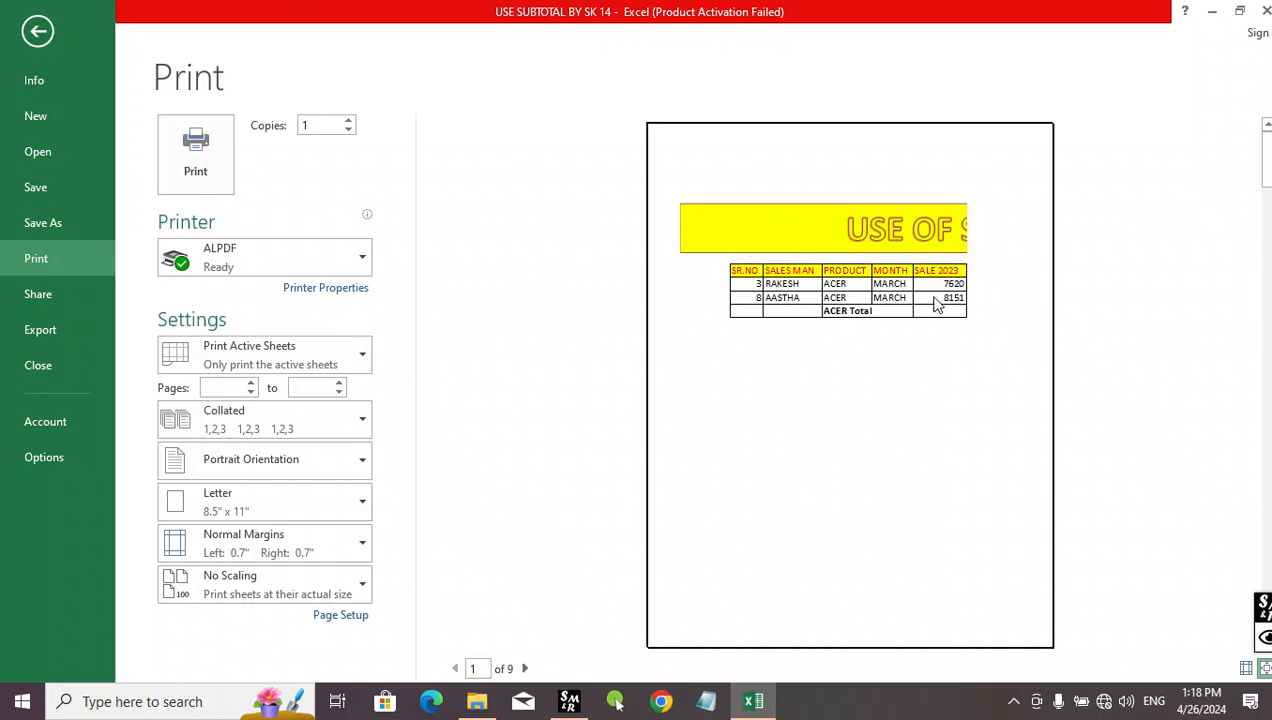
pyautogui.scroll(-3, 1030, 320)
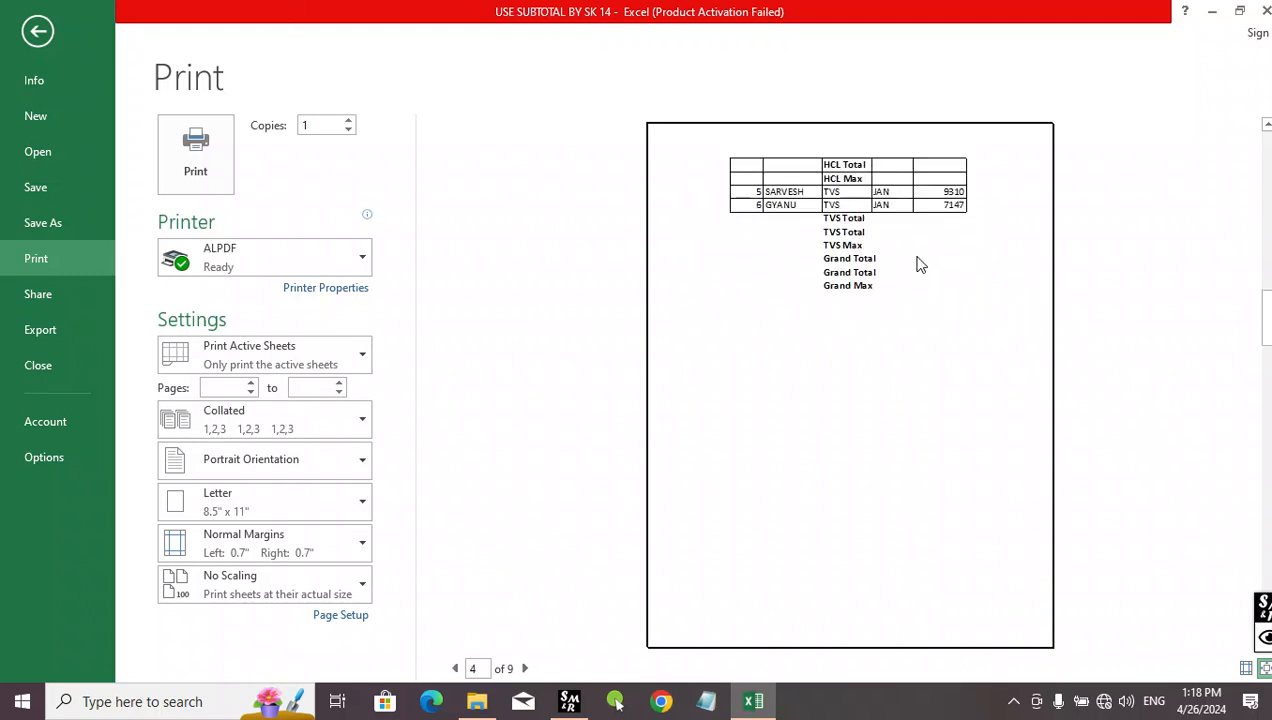
pyautogui.scroll(-3, 921, 263)
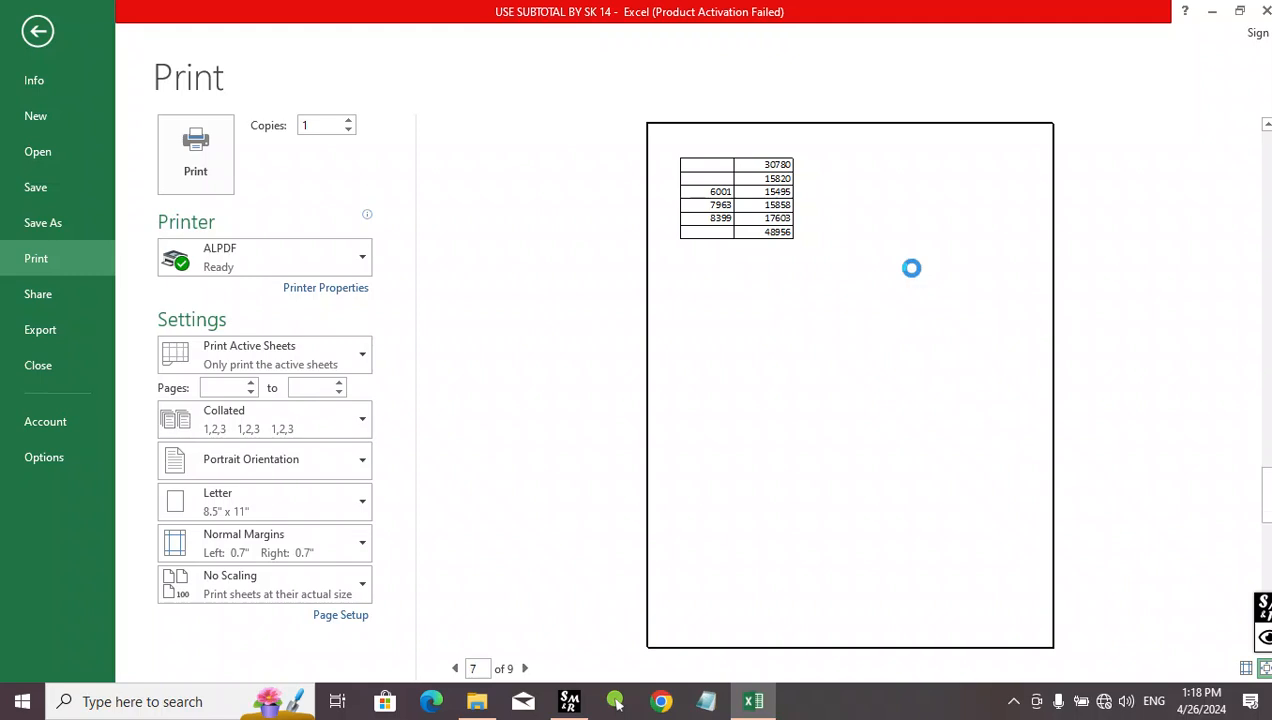
pyautogui.scroll(6, 911, 268)
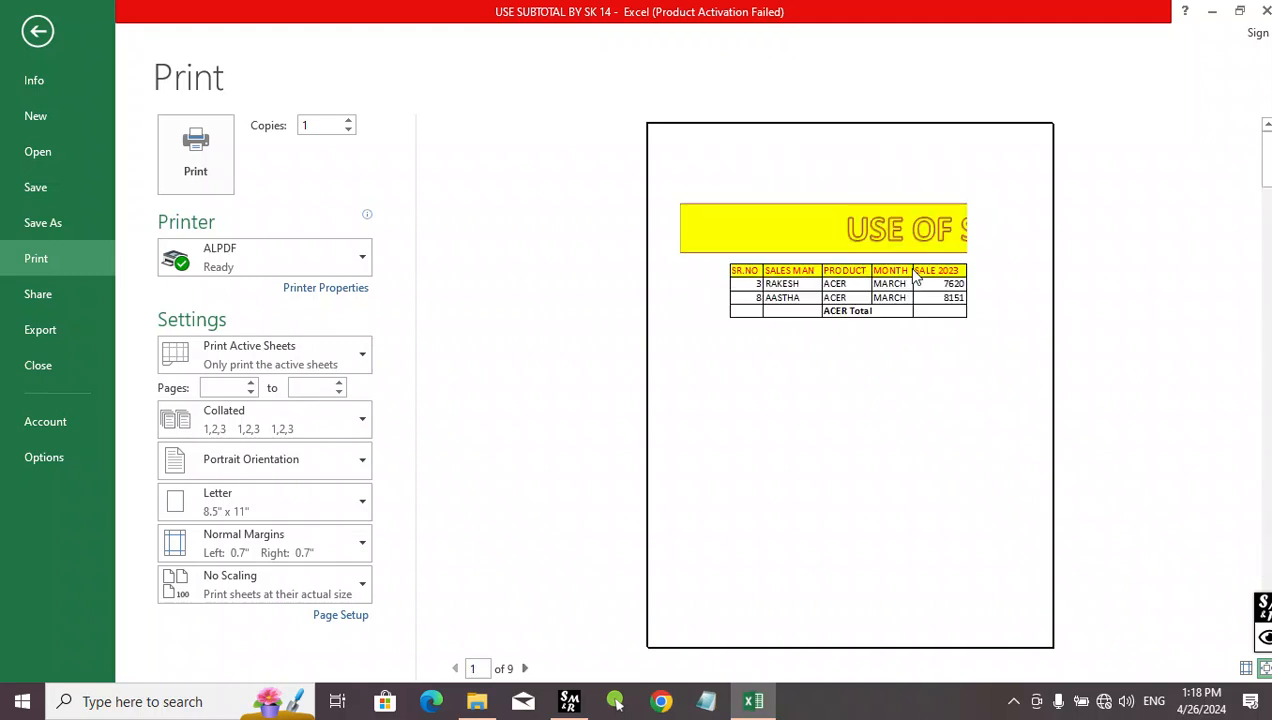
# Step: Leave the print preview and return to the subtotaled sales sheet
pyautogui.click(43, 42)
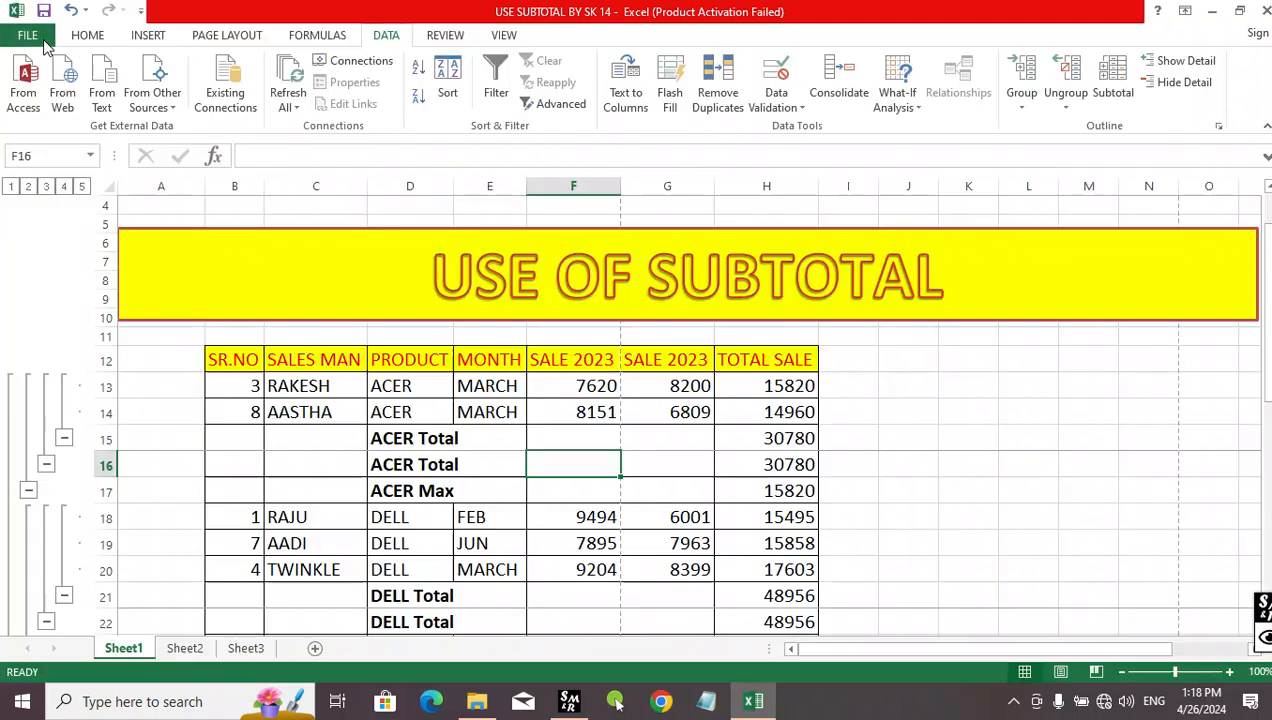
pyautogui.click(924, 435)
pyautogui.click(1112, 82)
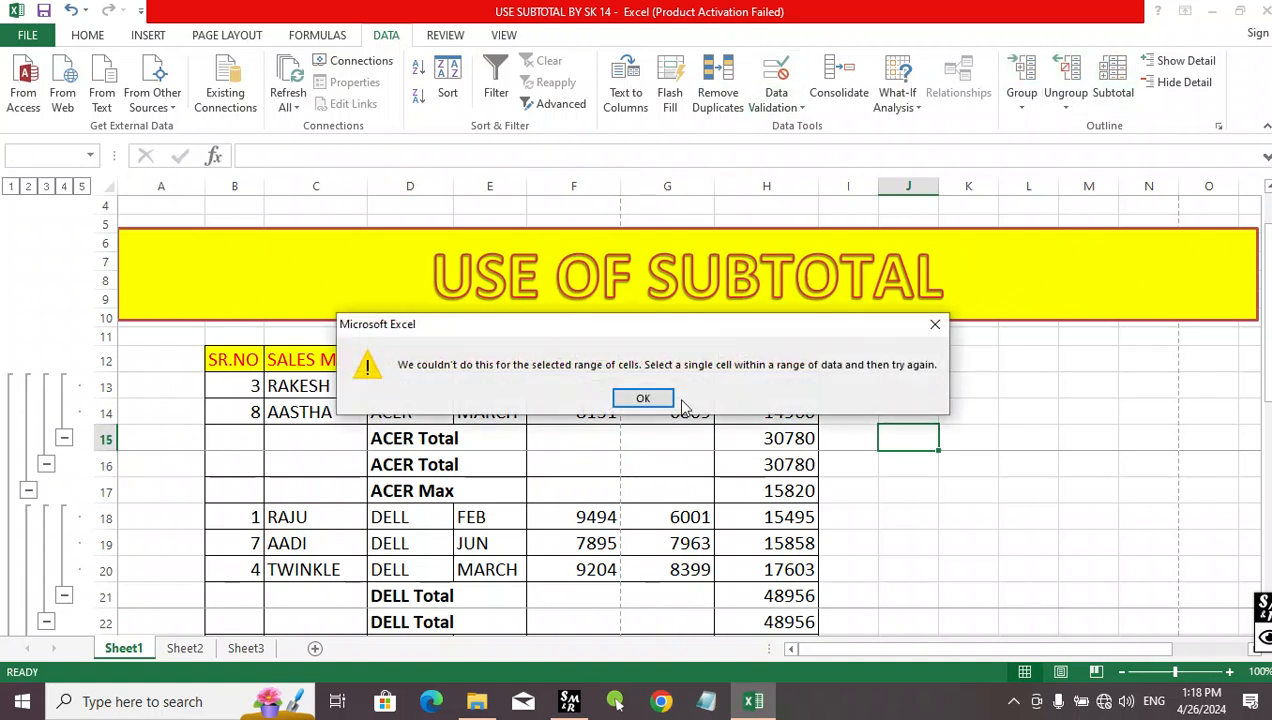
pyautogui.click(935, 324)
# Step: Remove all subtotals from the sales table, starting from a TOTAL SALE cell inside the data
pyautogui.click(766, 438)
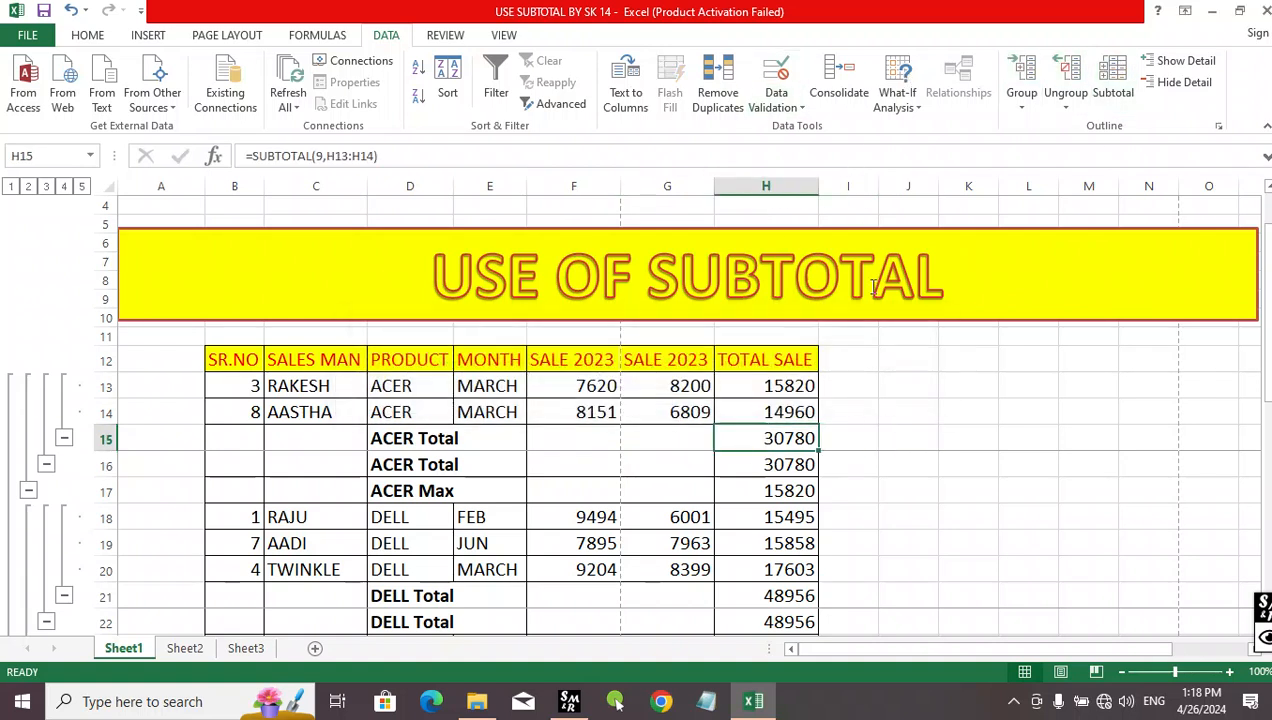
pyautogui.click(1113, 80)
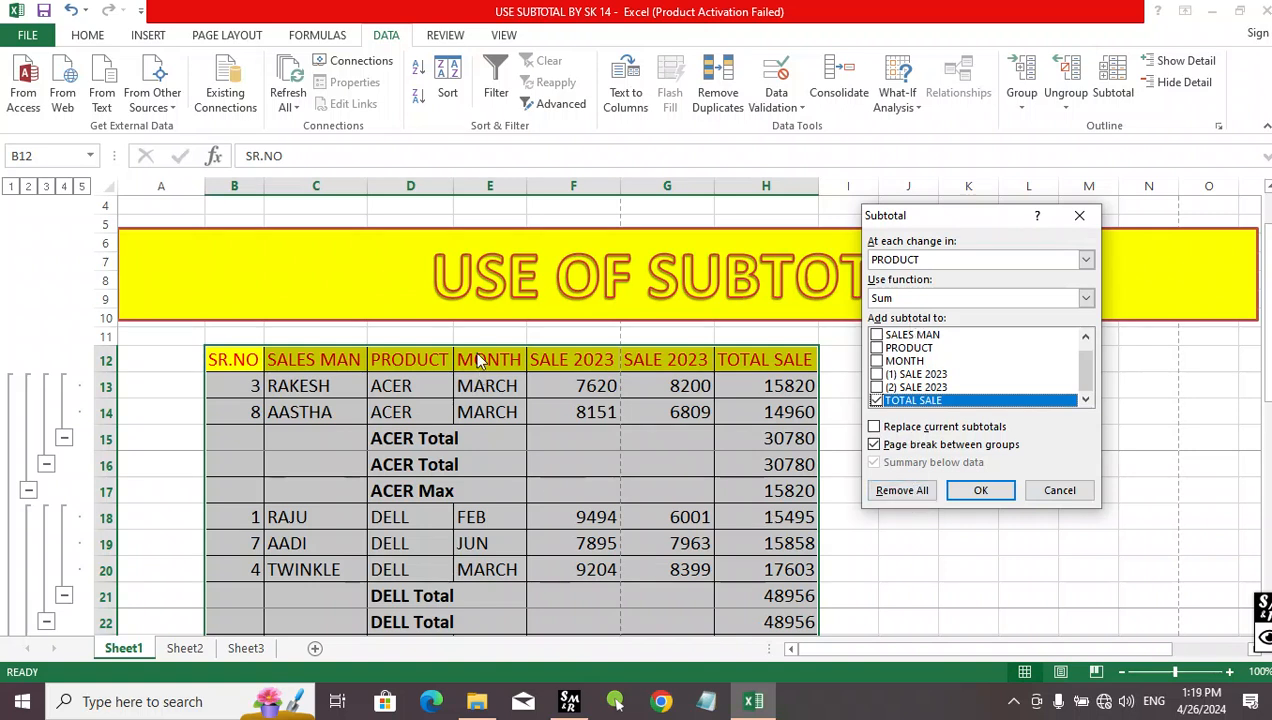
pyautogui.click(903, 490)
pyautogui.scroll(-2, 781, 414)
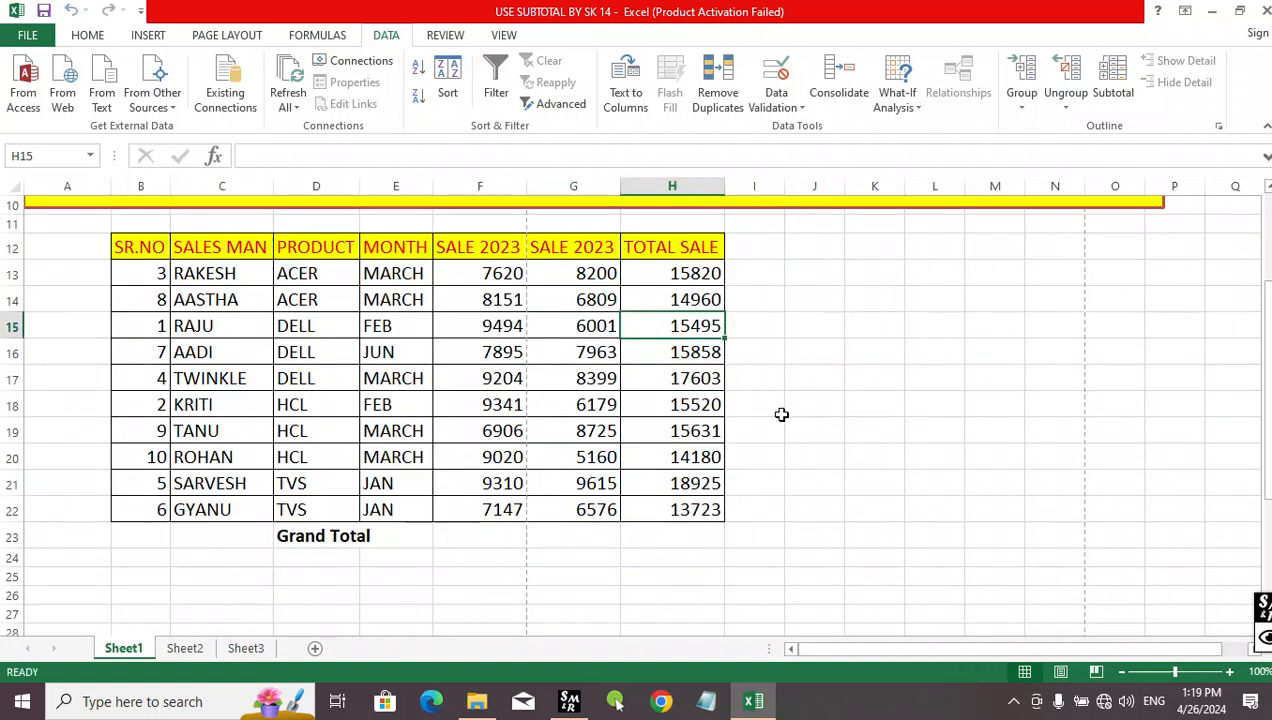
pyautogui.scroll(1, 682, 474)
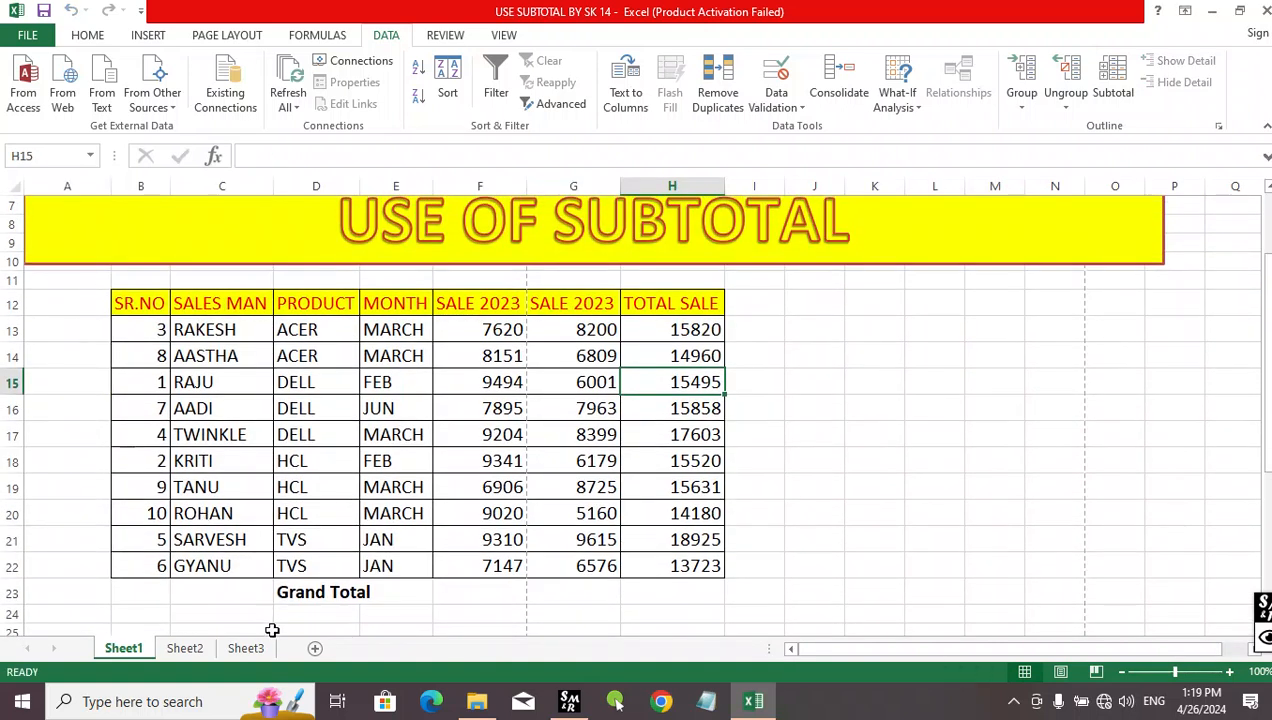
pyautogui.click(312, 598)
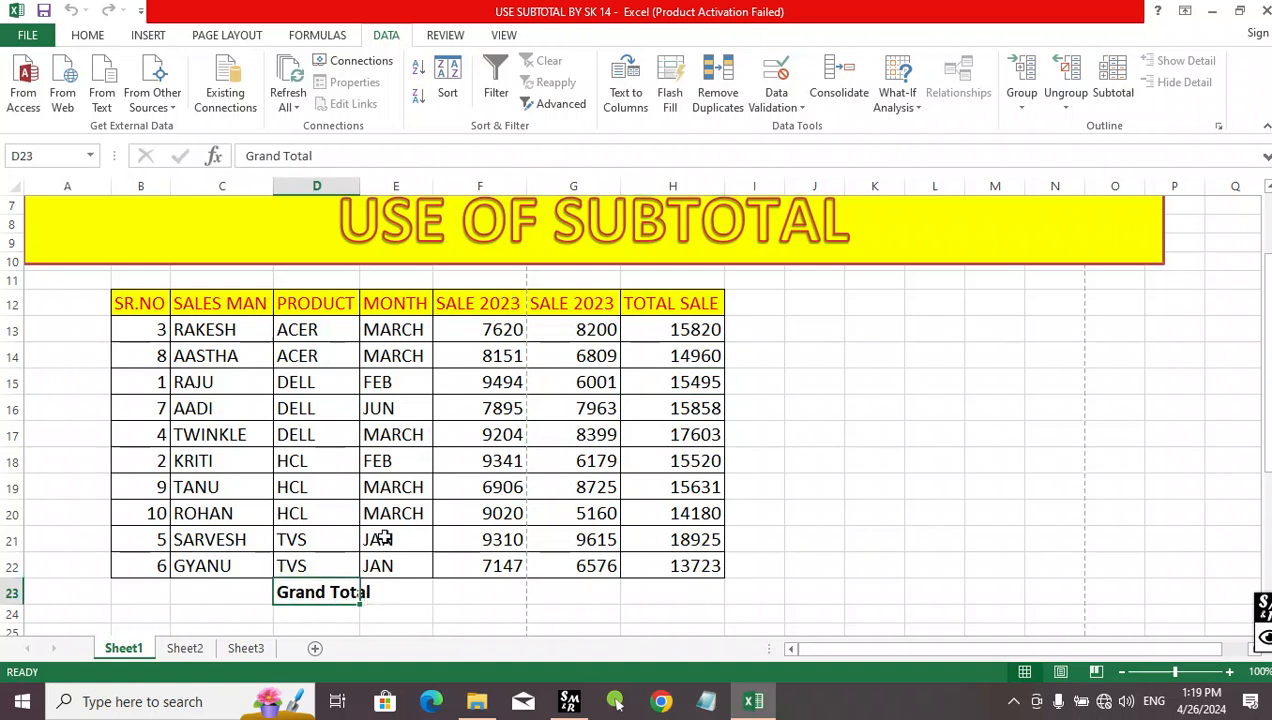
pyautogui.click(405, 593)
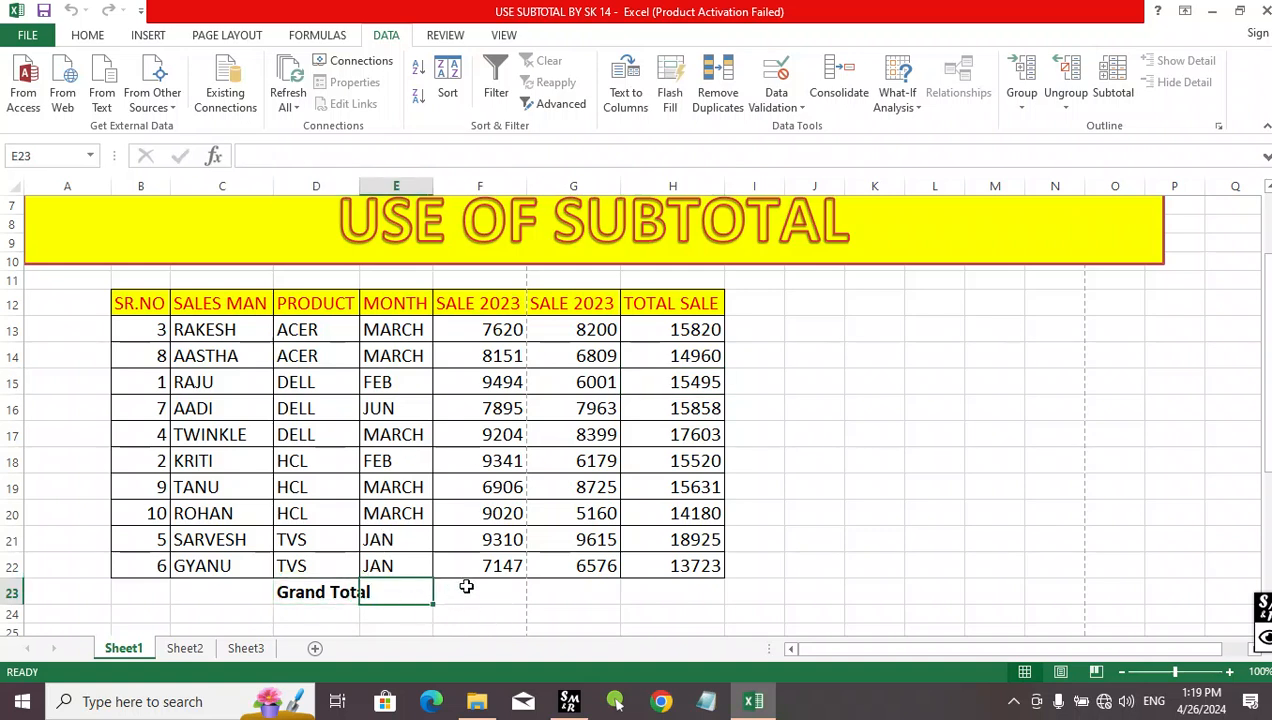
pyautogui.click(495, 588)
pyautogui.click(372, 590)
pyautogui.moveTo(1262, 607); pyautogui.dragTo(940, 400)
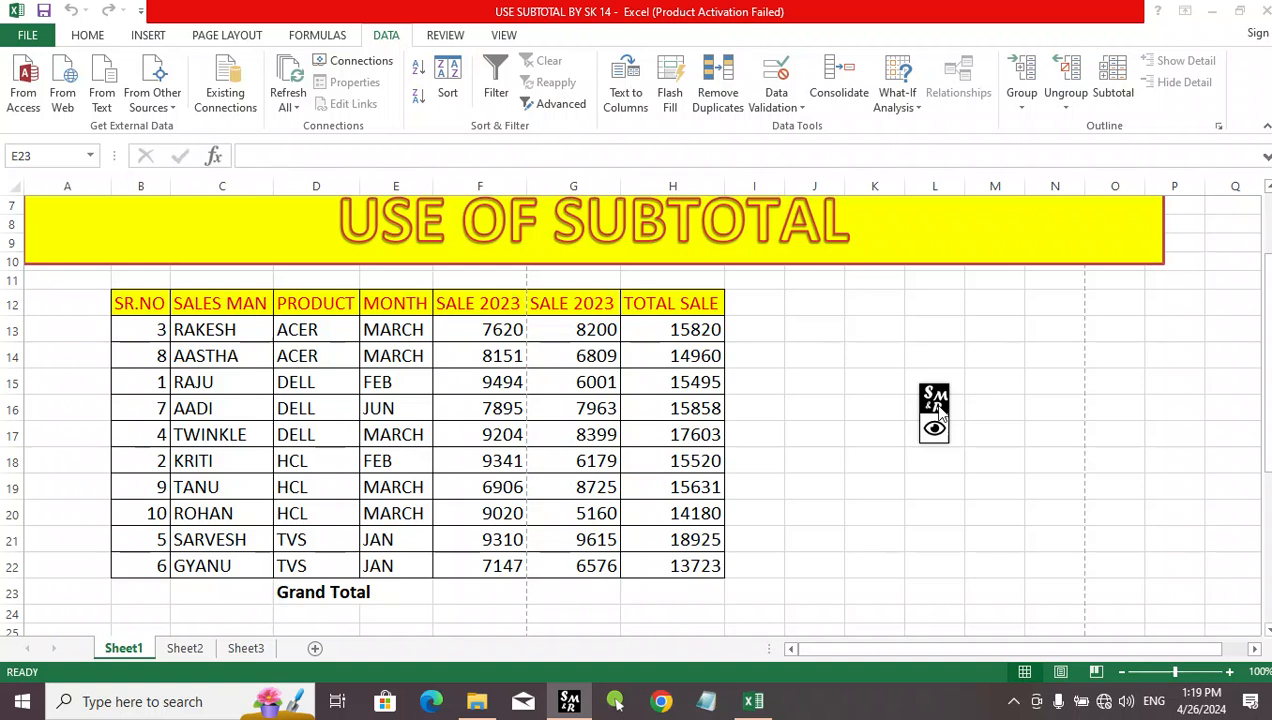
pyautogui.moveTo(940, 410)
pyautogui.mouseDown()
pyautogui.moveTo(1042, 343)
pyautogui.moveTo(776, 378)
pyautogui.moveTo(895, 290)
pyautogui.moveTo(858, 446)
pyautogui.moveTo(952, 384)
pyautogui.moveTo(912, 384)
pyautogui.mouseUp()
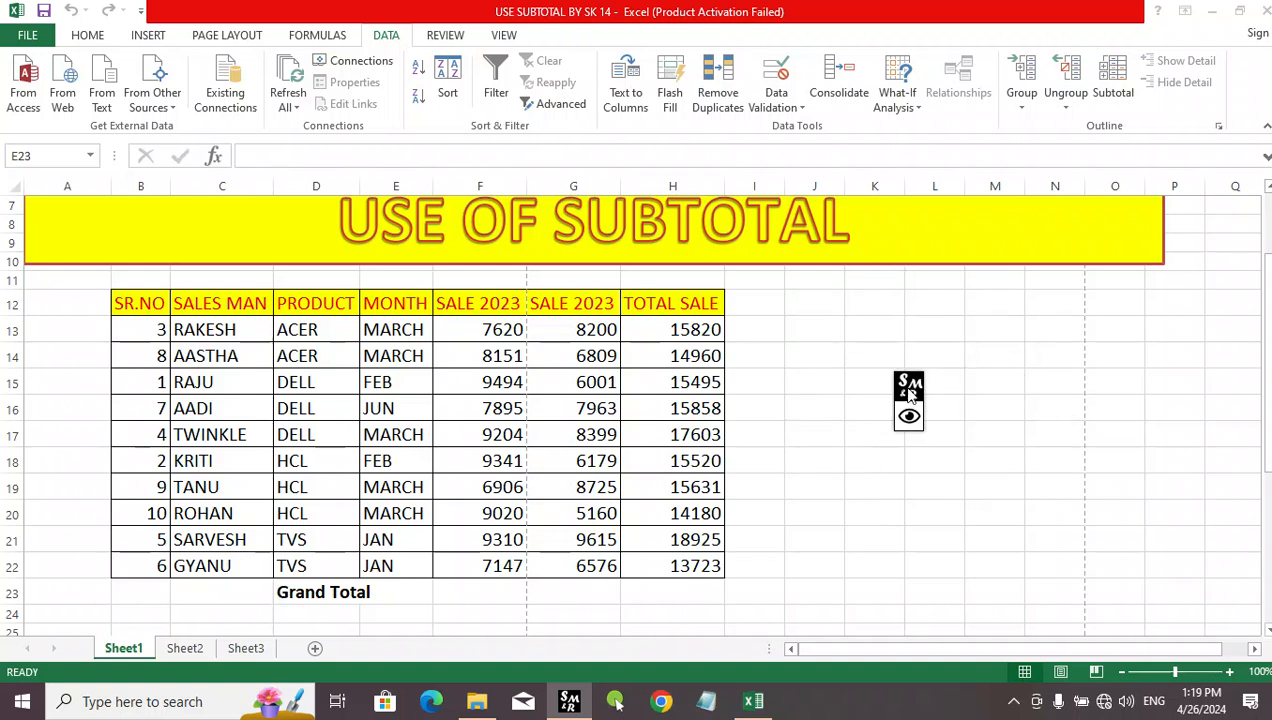
pyautogui.click(910, 413)
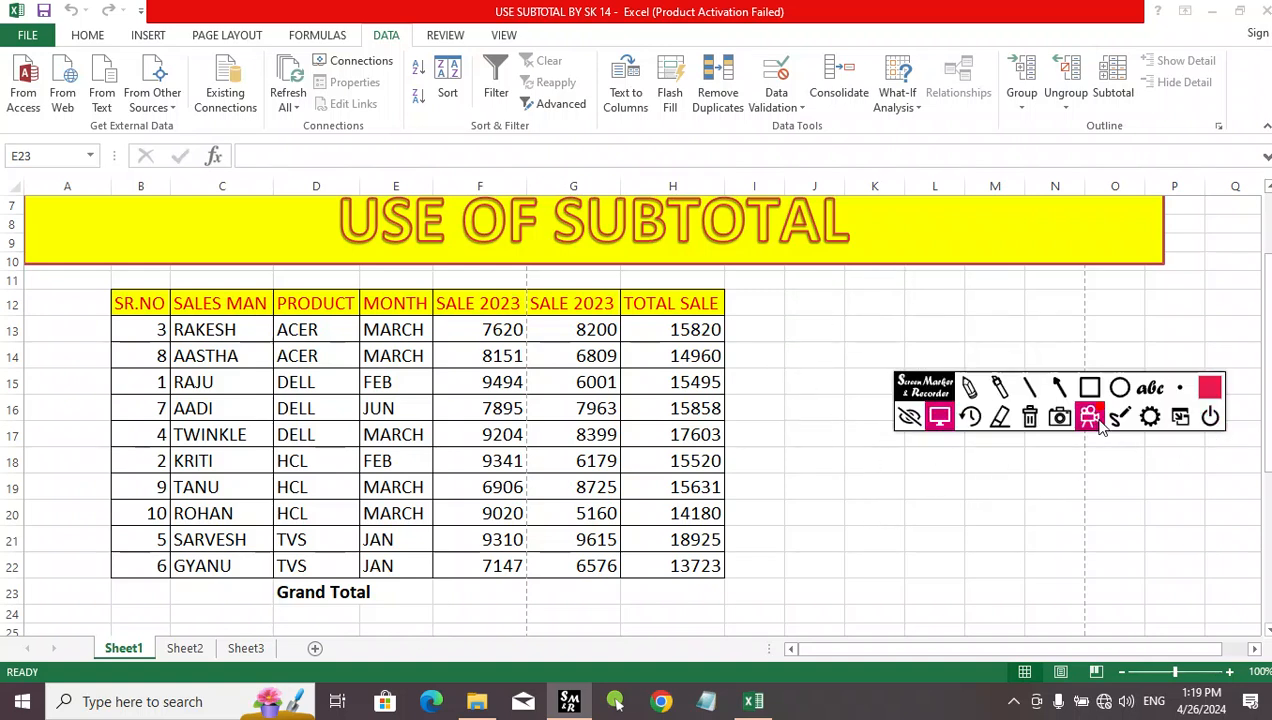